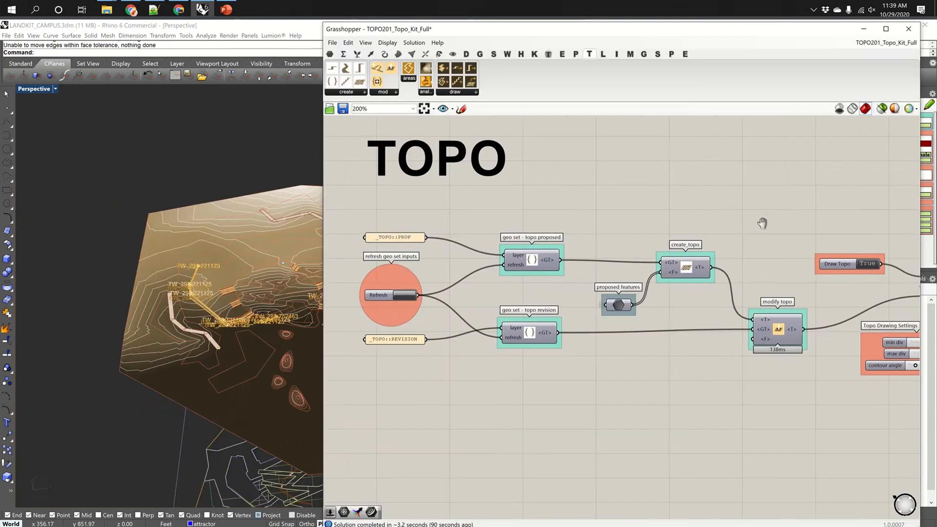
Turn on the _TOPO layer to show the terrain feature lines and spot points in the perspective model.
right_click_drag(763, 222, 521, 212)
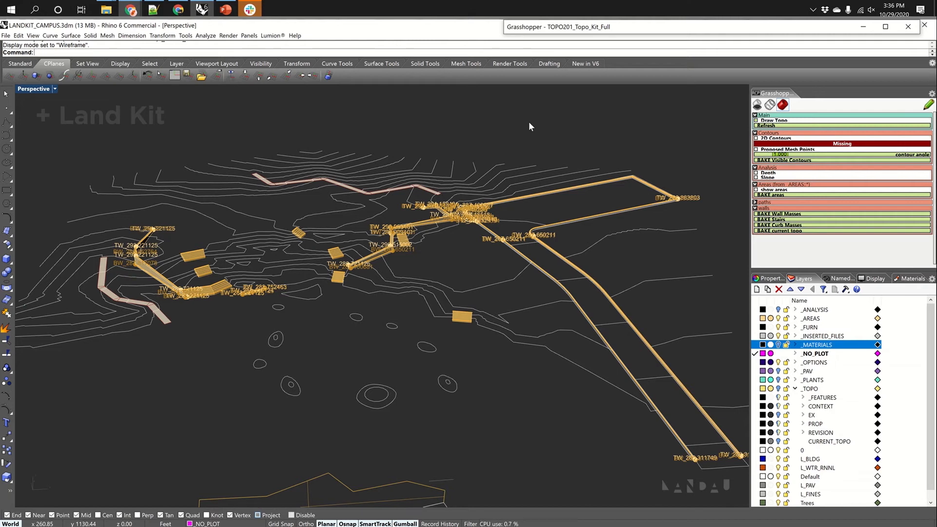
right_click_drag(529, 122, 505, 191)
scroll(506, 195, "up", 6)
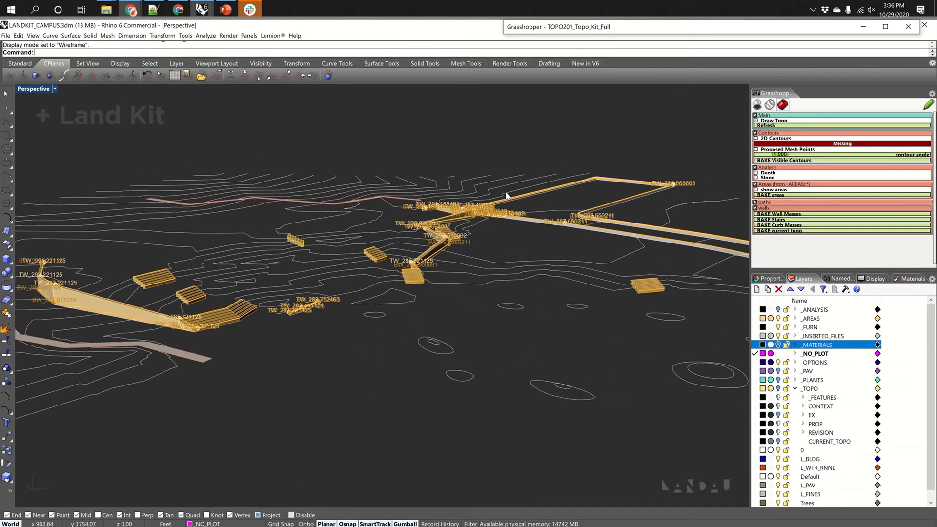
scroll(506, 196, "up", 2)
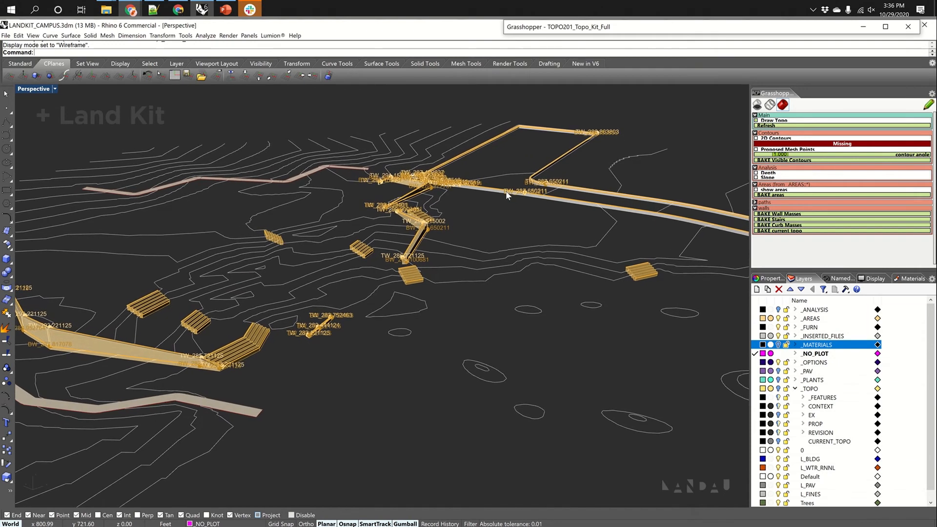
scroll(506, 195, "up", 2)
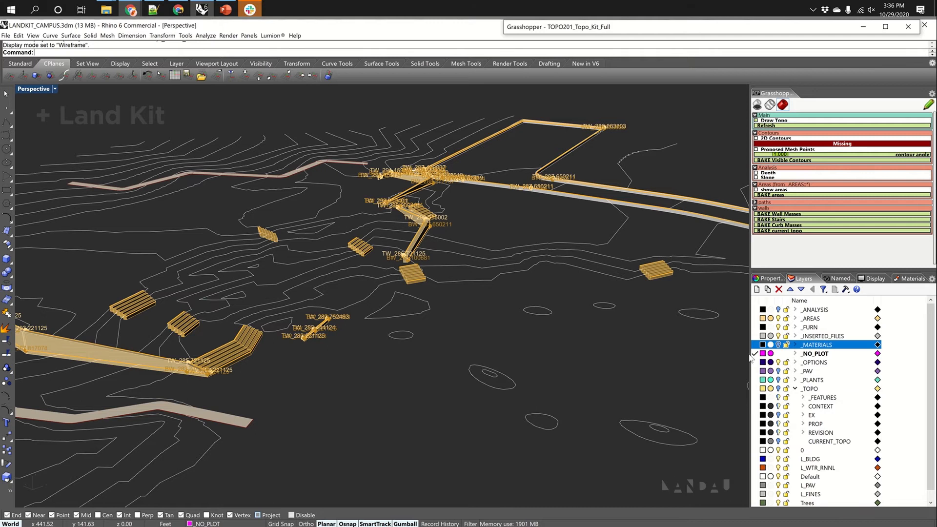
scroll(752, 356, "down", 1)
left_click(779, 380)
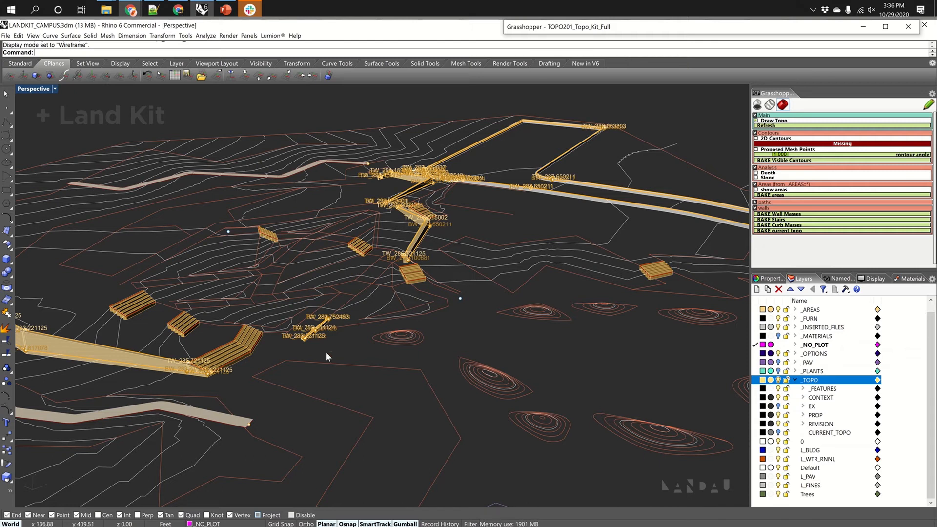
Examine the retaining walls, stairs and top- and bottom-of-wall spot labels around the terrain in the perspective view.
scroll(326, 352, "up", 3)
scroll(327, 352, "up", 5)
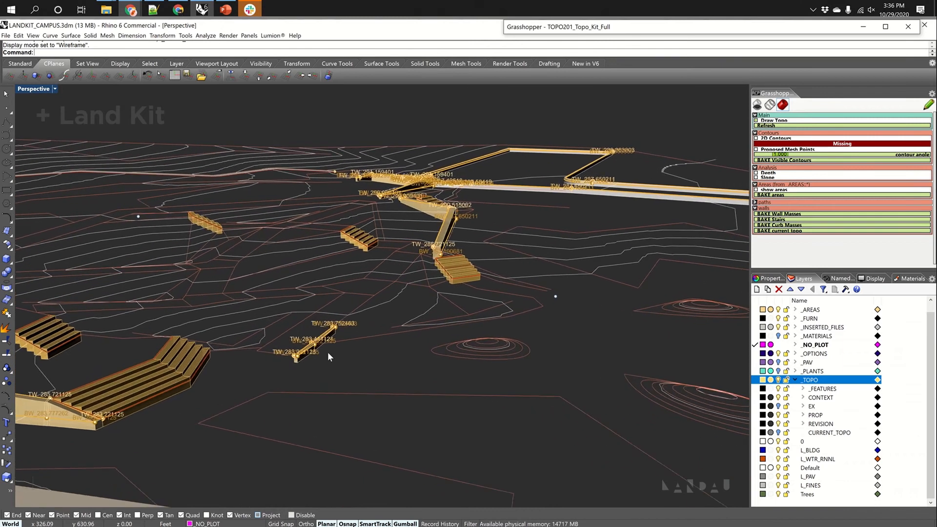
mouse_move(259, 294)
right_mouse_down()
mouse_move(276, 215)
mouse_move(248, 235)
mouse_move(253, 277)
right_mouse_up()
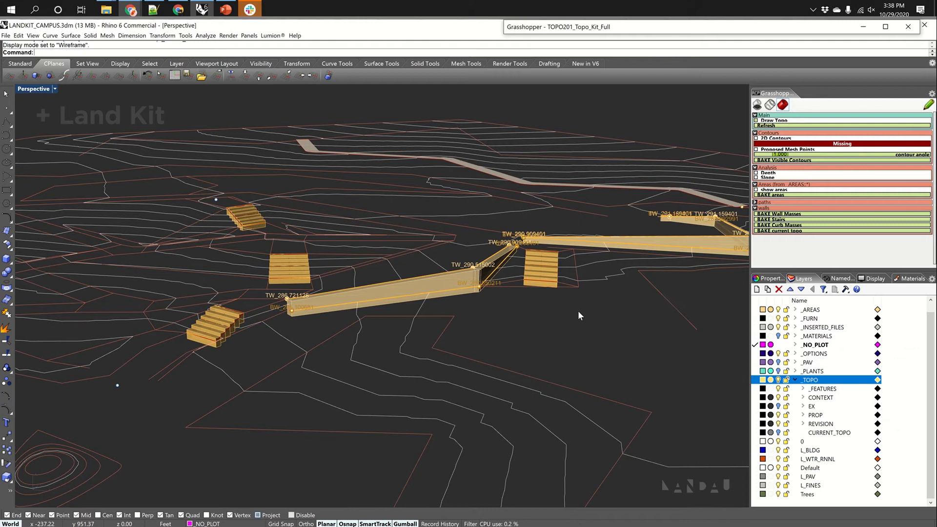
right_click_drag(571, 309, 572, 309)
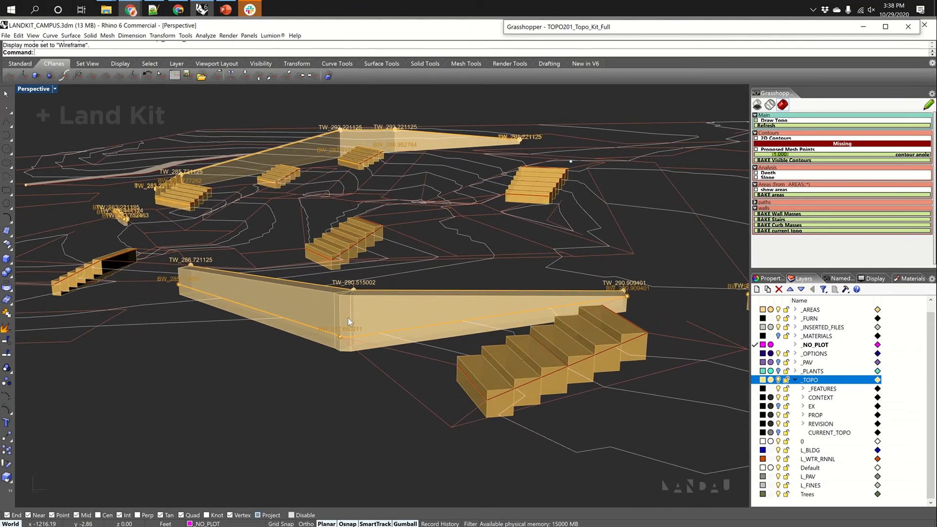
right_click_drag(347, 318, 387, 317)
scroll(536, 288, "up", 5)
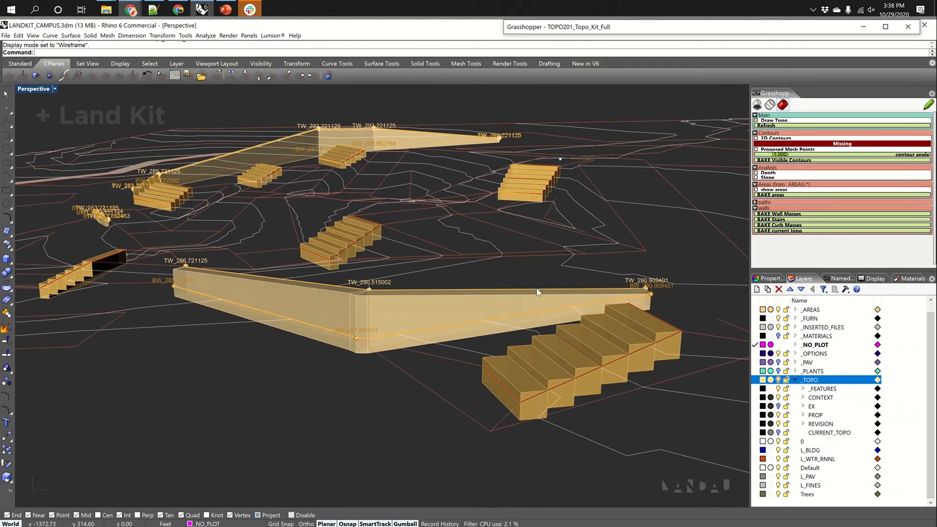
scroll(537, 288, "up", 8)
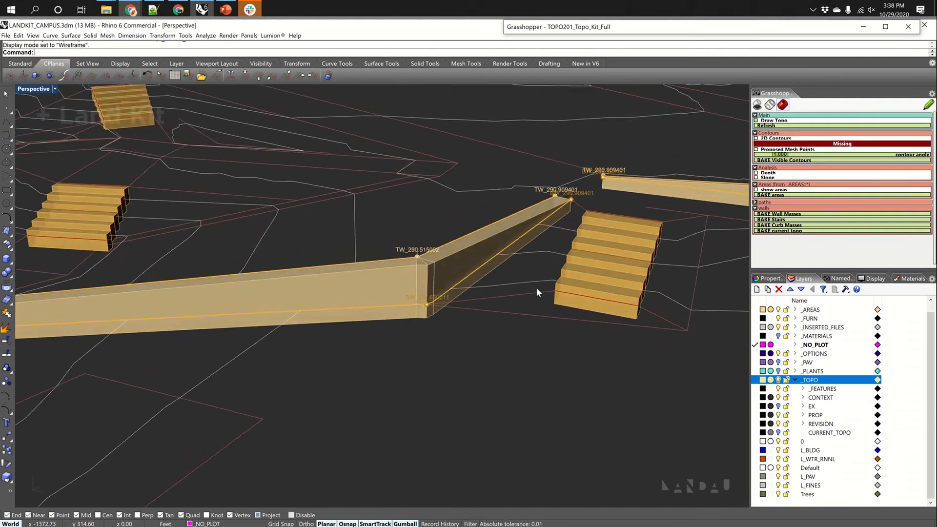
scroll(536, 288, "up", 1)
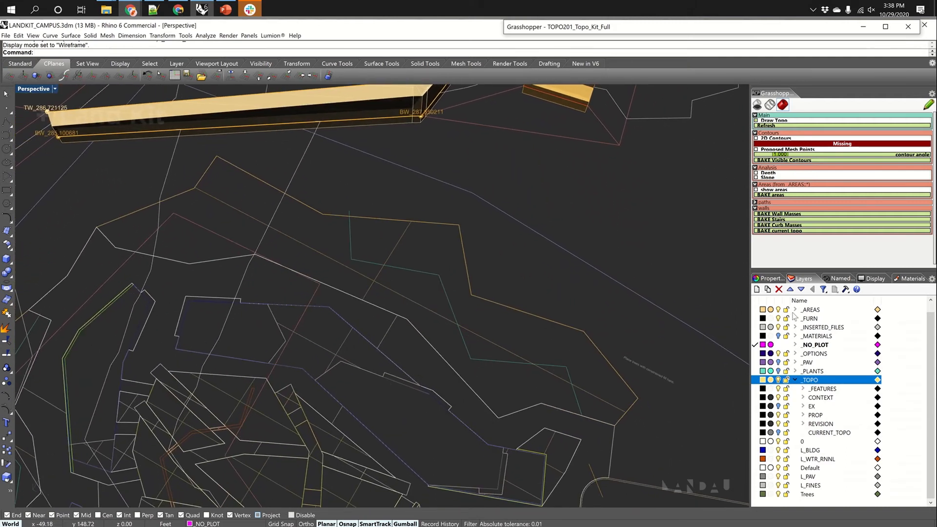
Turn off the _AREAS layer to clear the area outlines from the plan linework.
left_click(774, 310)
left_click(772, 310)
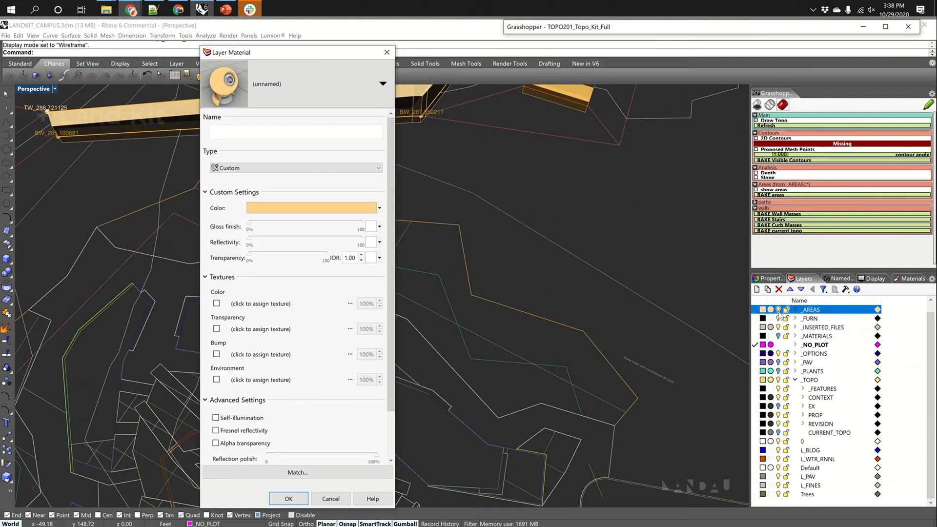
left_click(391, 55)
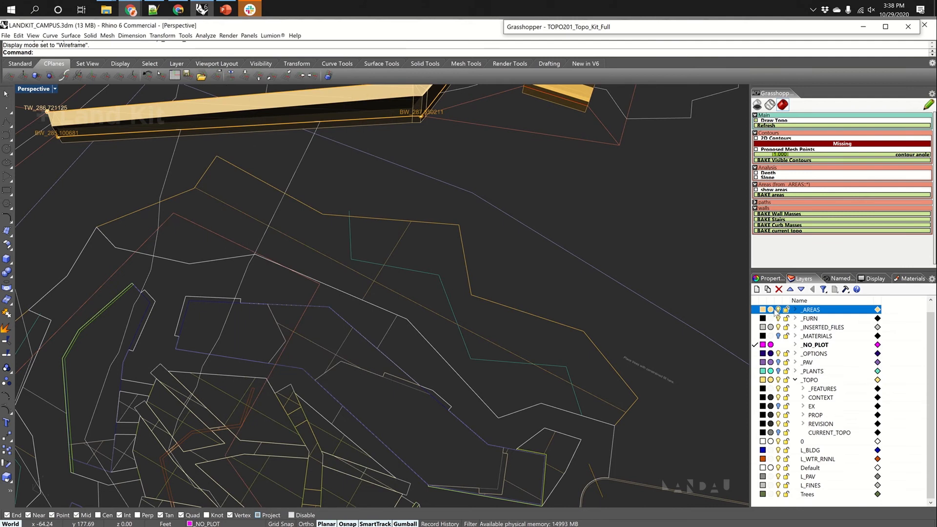
left_click(779, 310)
right_click_drag(390, 351, 454, 351)
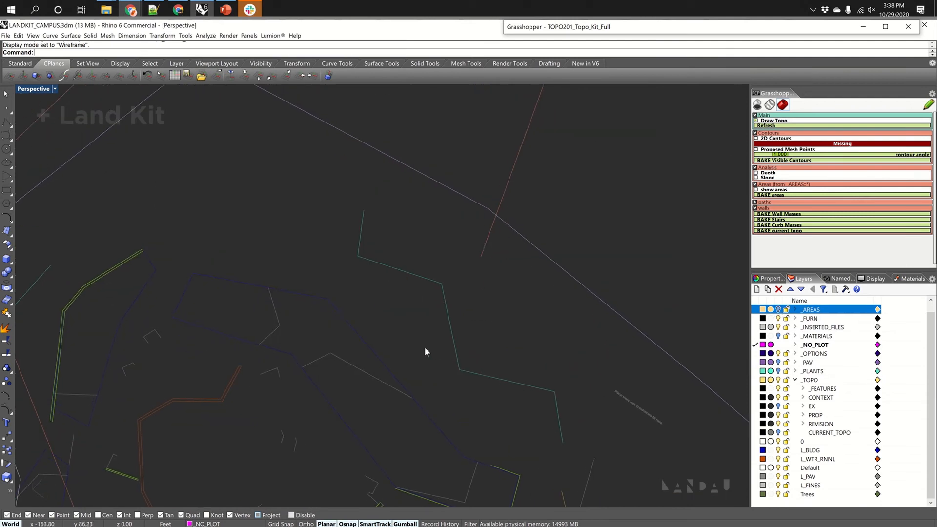
Select wall line segments at the bend in the 2D plan linework to inspect the paired front and back curves.
scroll(423, 345, "down", 3)
scroll(423, 345, "up", 3)
scroll(423, 347, "up", 2)
left_click(395, 239)
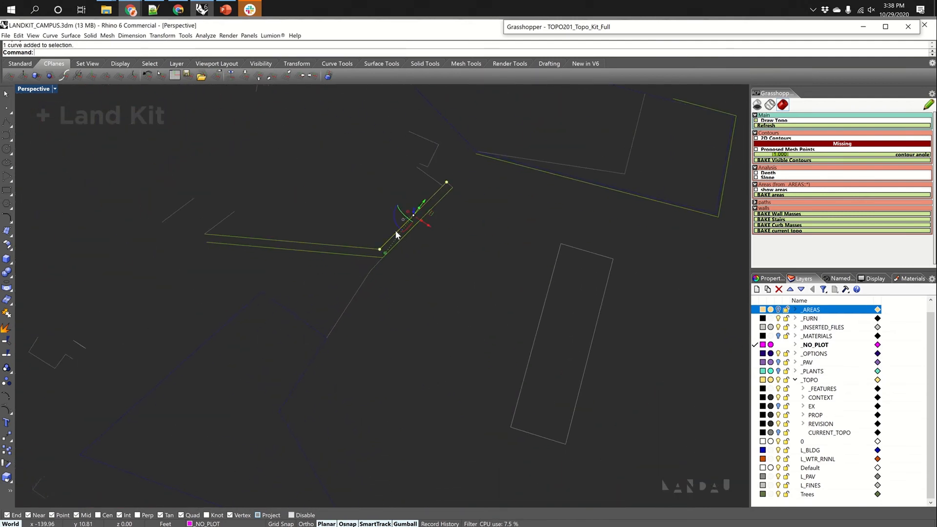
left_click(335, 245)
right_click_drag(352, 256, 353, 256)
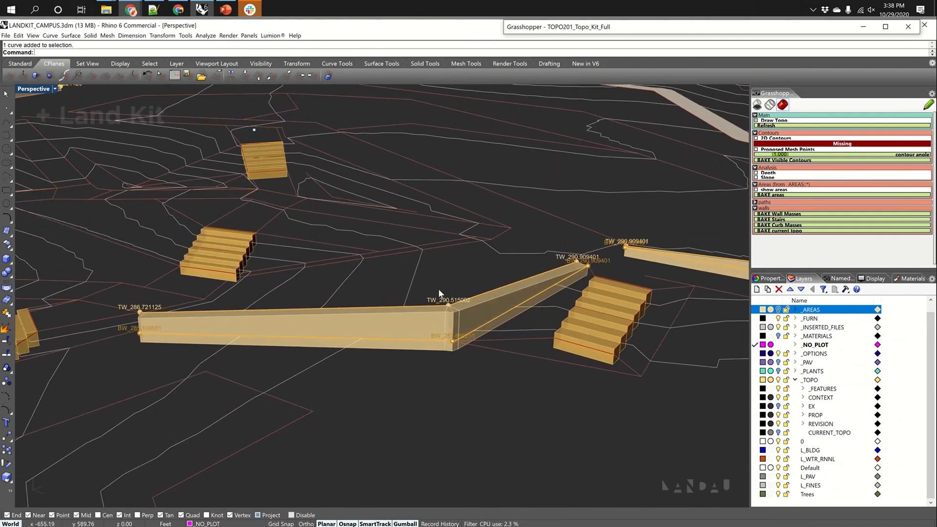
Select the top-of-wall spot point at the wall's bend and inspect its position on the wall corner in plan.
left_click(449, 305)
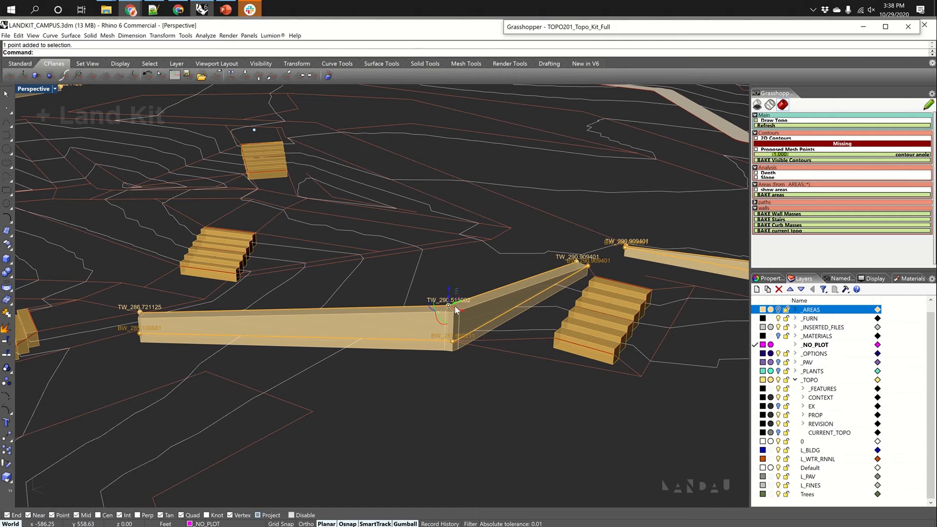
key("ctrl+F2")
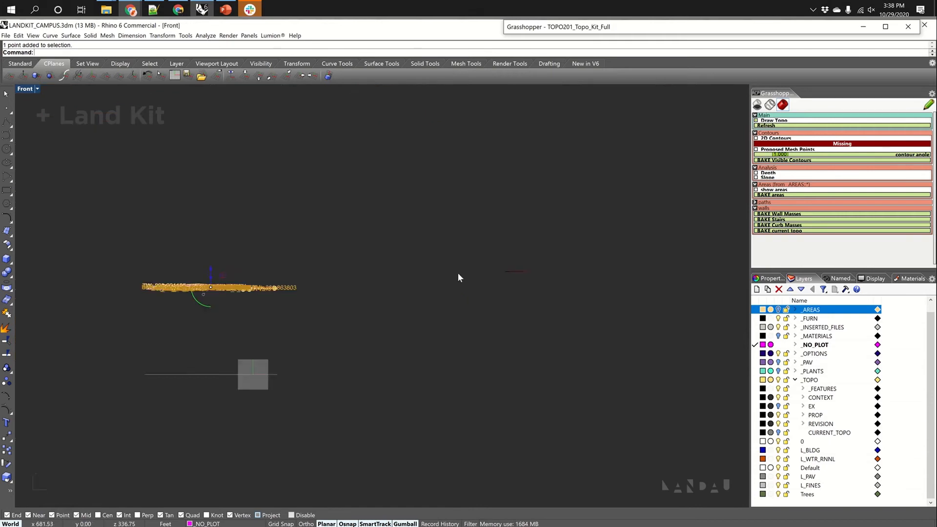
key("ctrl+F3")
key("ctrl+F1")
right_click_drag(271, 350, 330, 306)
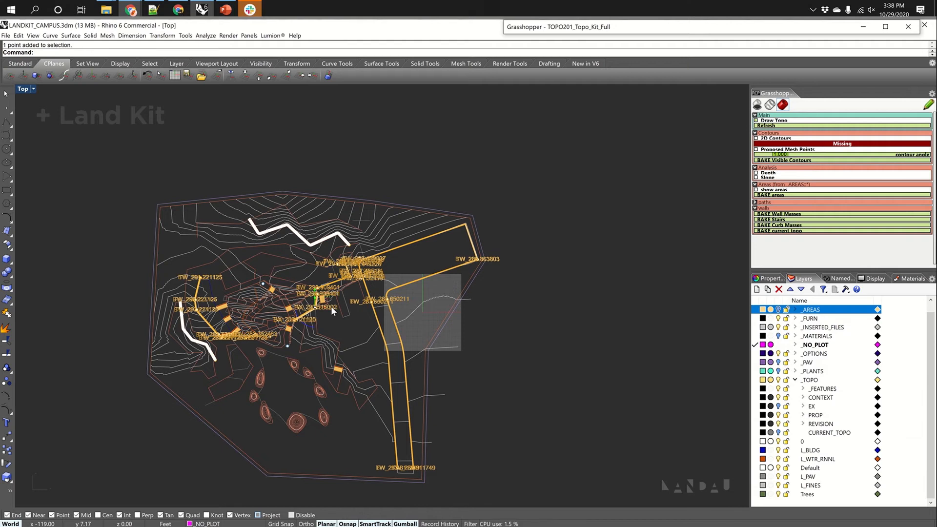
scroll(331, 306, "up", 5)
scroll(330, 325, "up", 3)
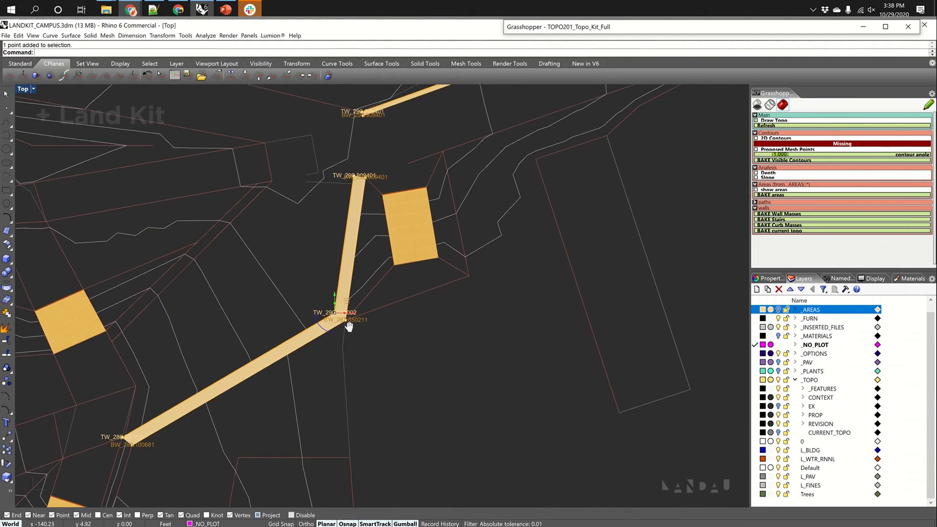
left_click_drag(320, 279, 365, 312)
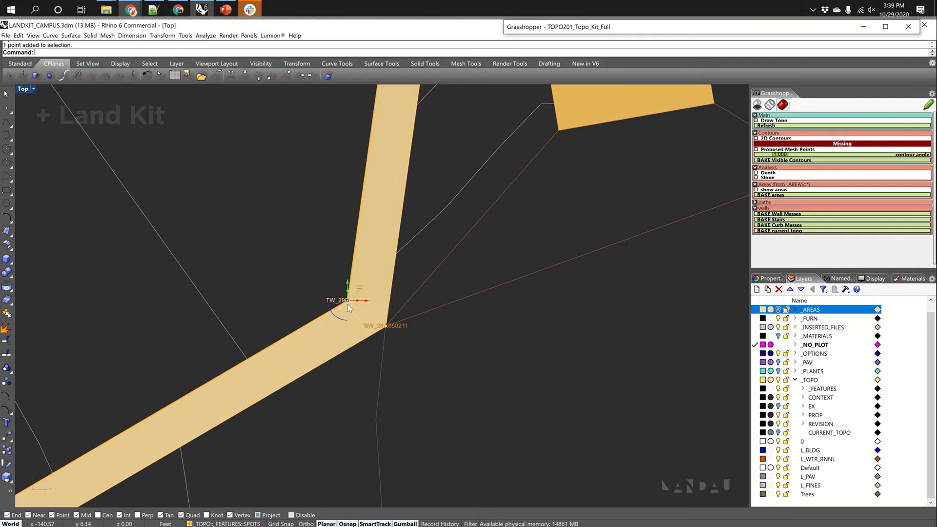
right_click_drag(347, 304, 371, 301)
key("ctrl+F4")
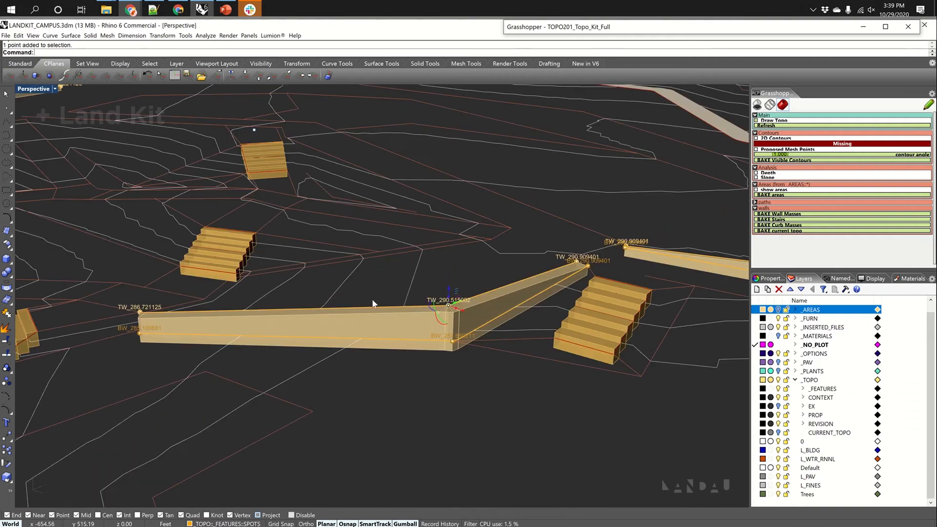
Switch to Grasshopper and examine the WALLS pipelines that reference the _FEATURES WALL and SPOTS layers.
left_click(629, 26)
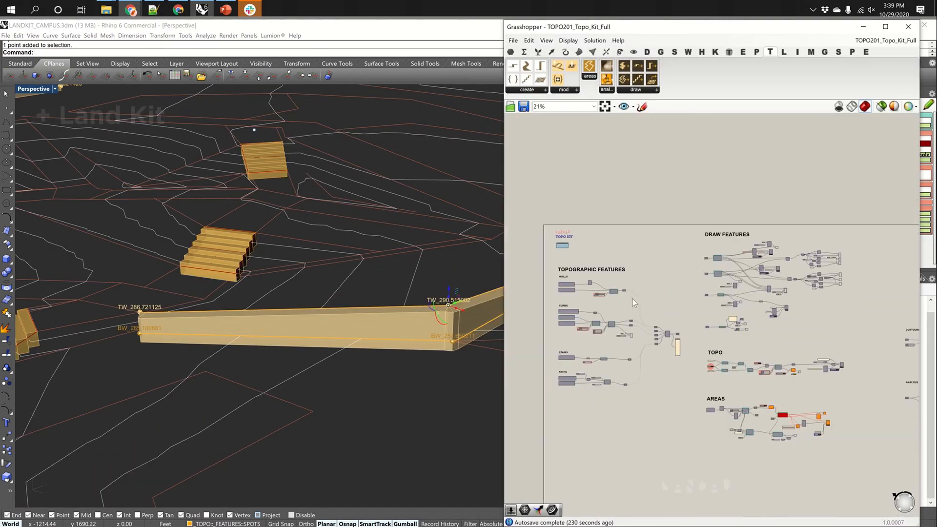
scroll(631, 298, "up", 3)
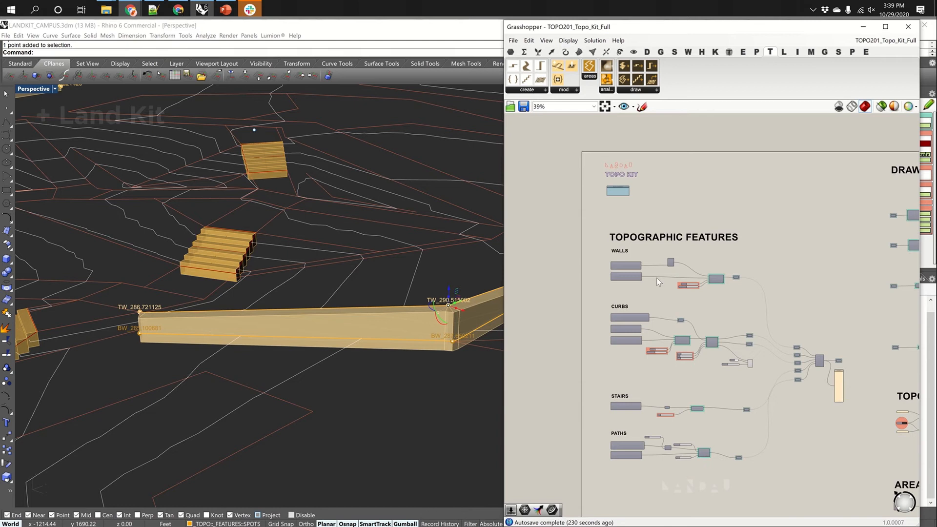
scroll(638, 273, "up", 5)
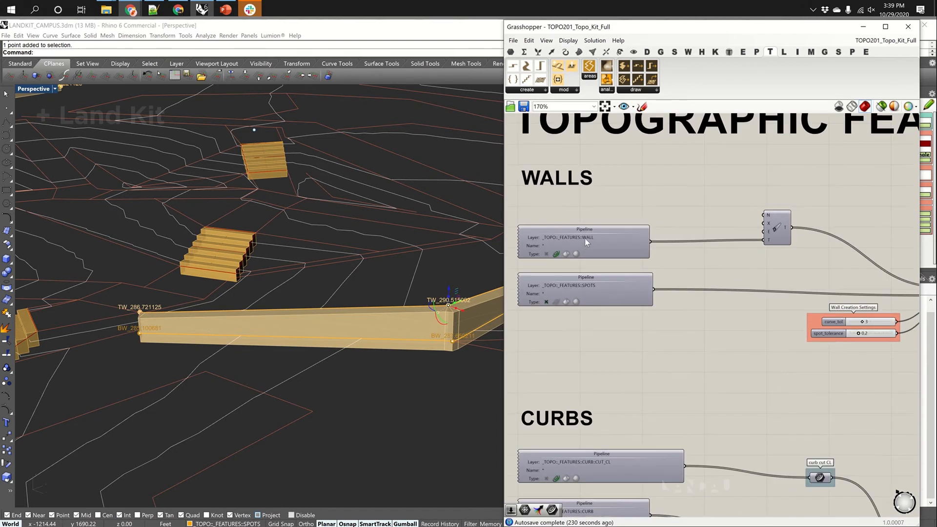
scroll(584, 238, "up", 2)
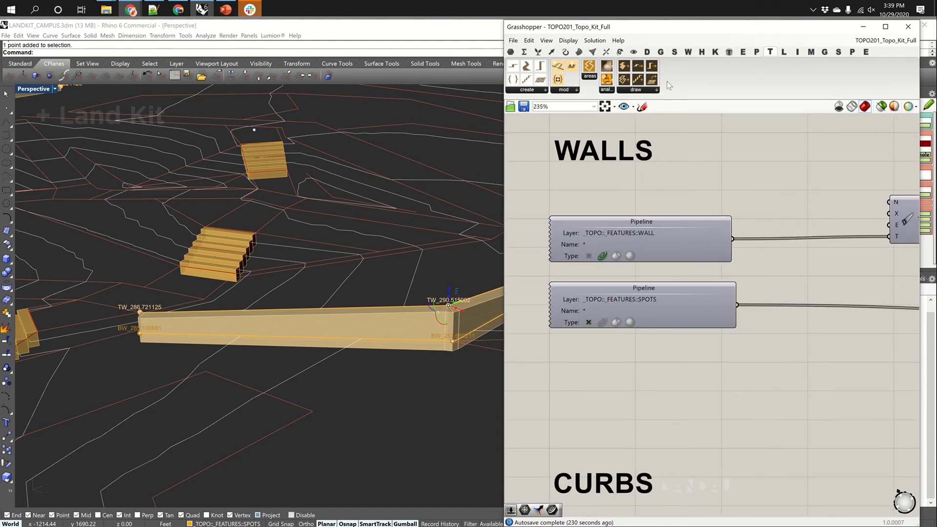
double_click(690, 26)
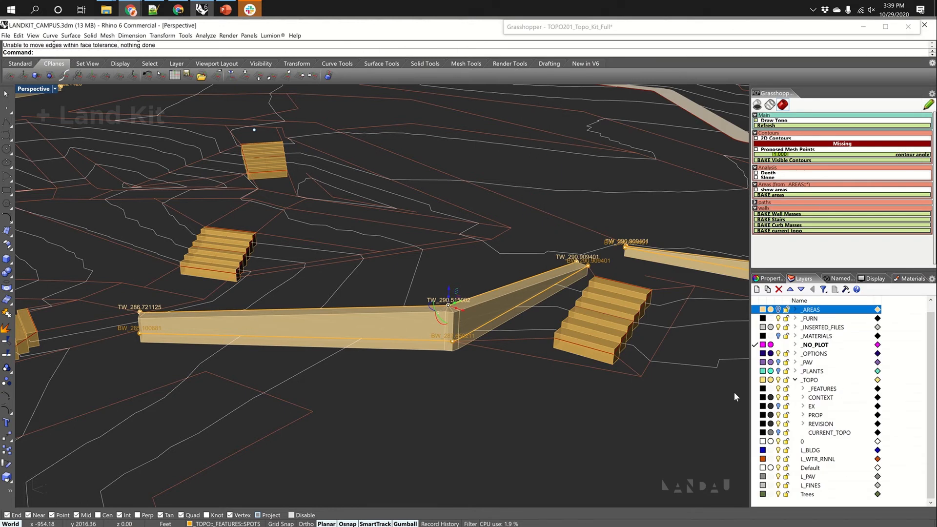
Expand the _FEATURES layer in Rhino to list its curb, path, spots, stair and wall sublayers.
left_click(800, 389)
left_click(802, 389)
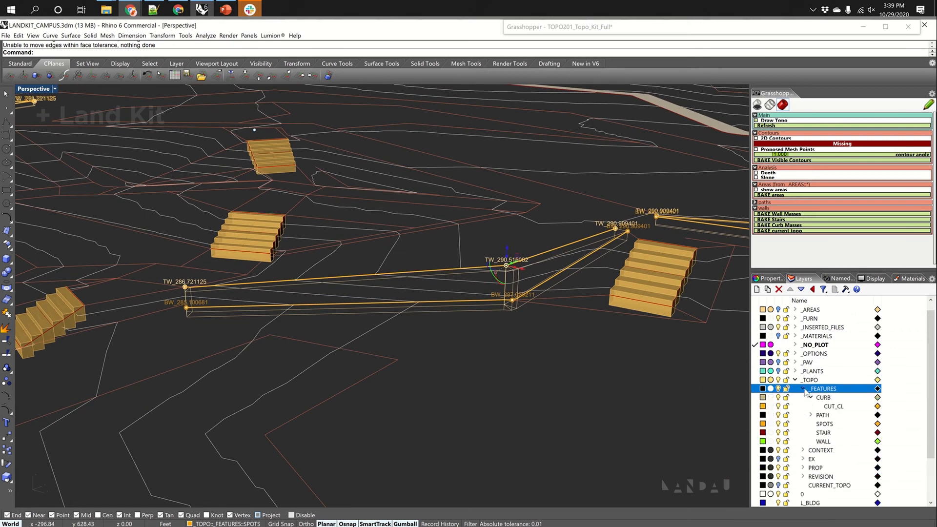
scroll(810, 390, "down", 1)
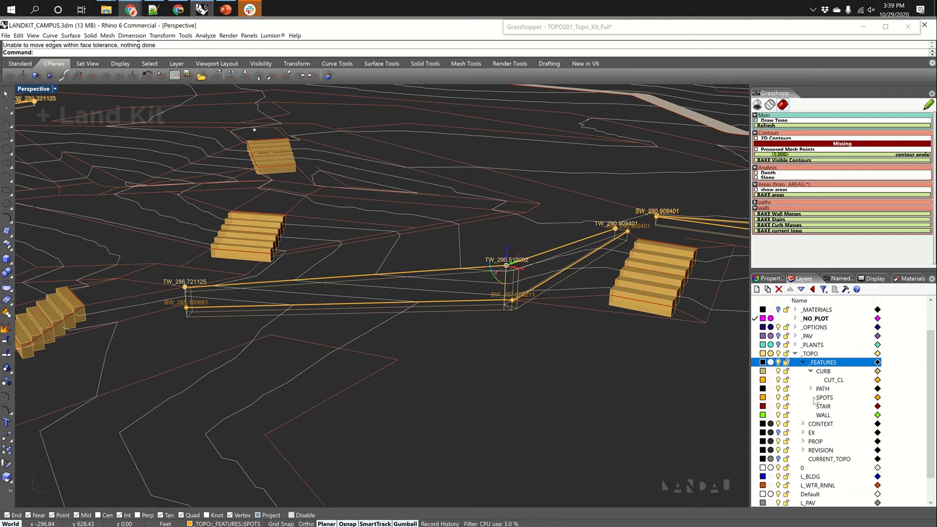
Return to Grasshopper, inspect the wall component's curve and spot tolerance inputs, and select the component.
left_click(659, 29)
scroll(644, 279, "down", 5)
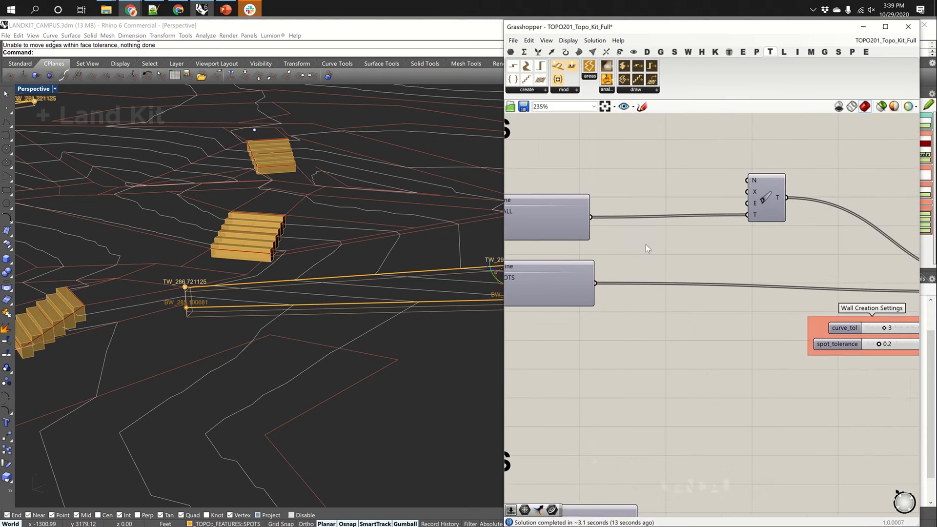
scroll(776, 229, "up", 2)
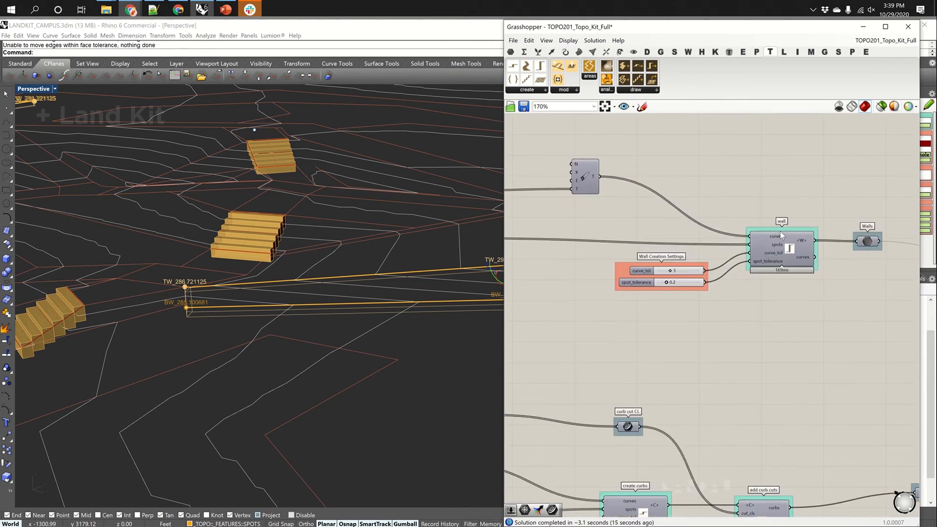
scroll(786, 241, "up", 3)
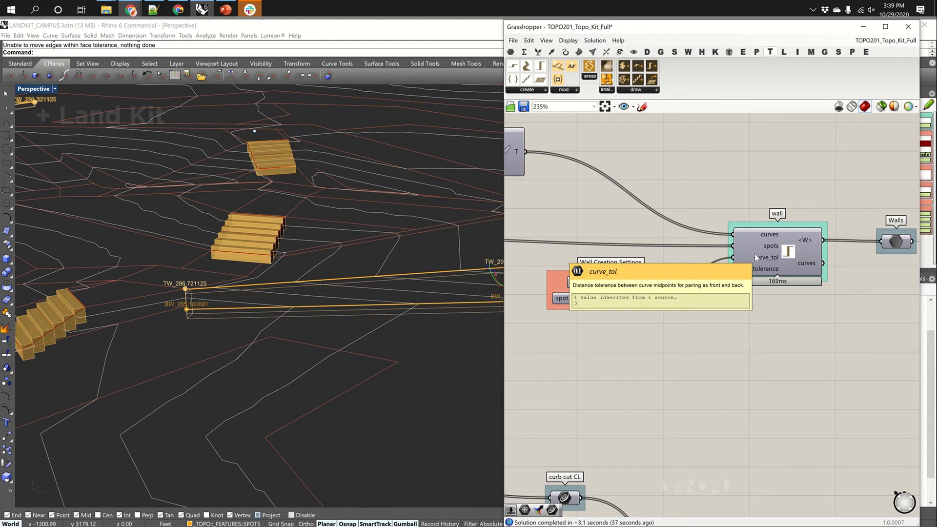
right_click_drag(795, 201, 769, 206)
left_click(775, 259)
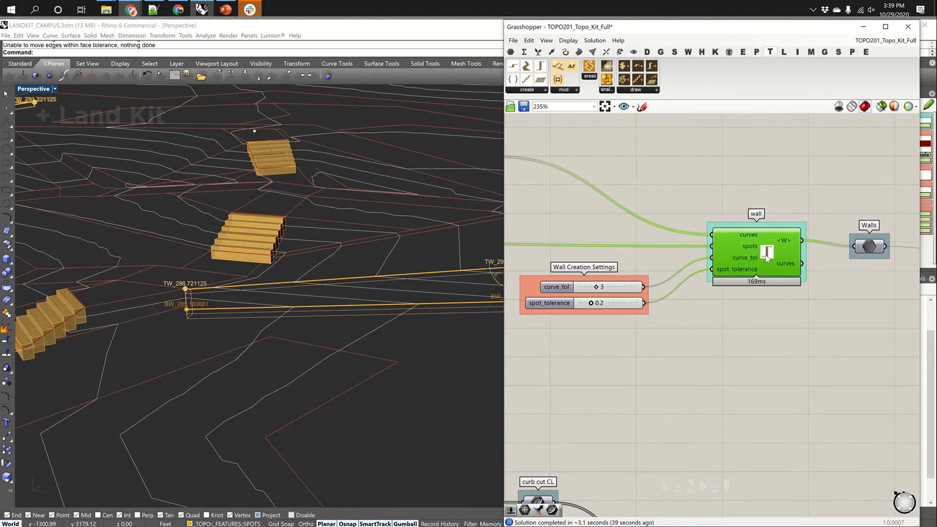
Examine the draw walls component in the DRAW FEATURES group and the outputs it extracts from the walls.
scroll(775, 261, "down", 4)
right_click_drag(776, 261, 625, 282)
scroll(625, 282, "down", 5)
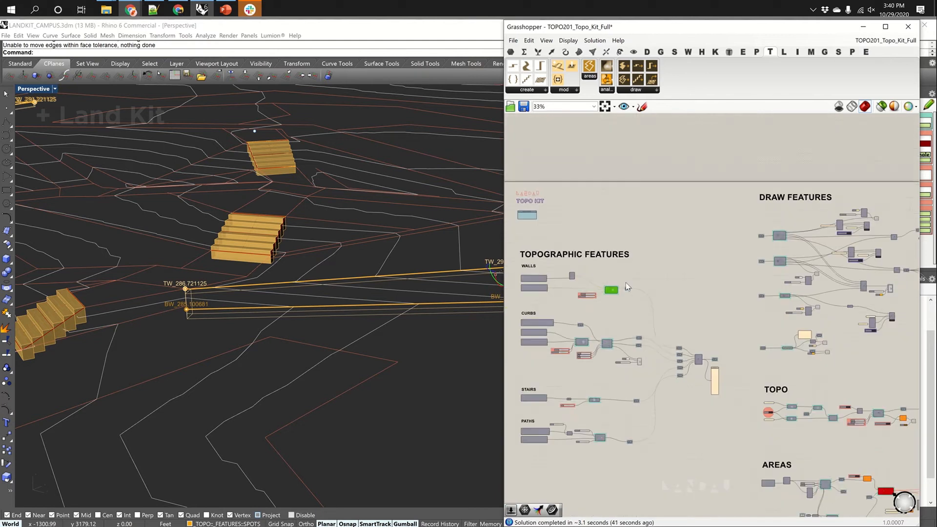
scroll(693, 344, "up", 1)
left_click_drag(630, 263, 612, 283)
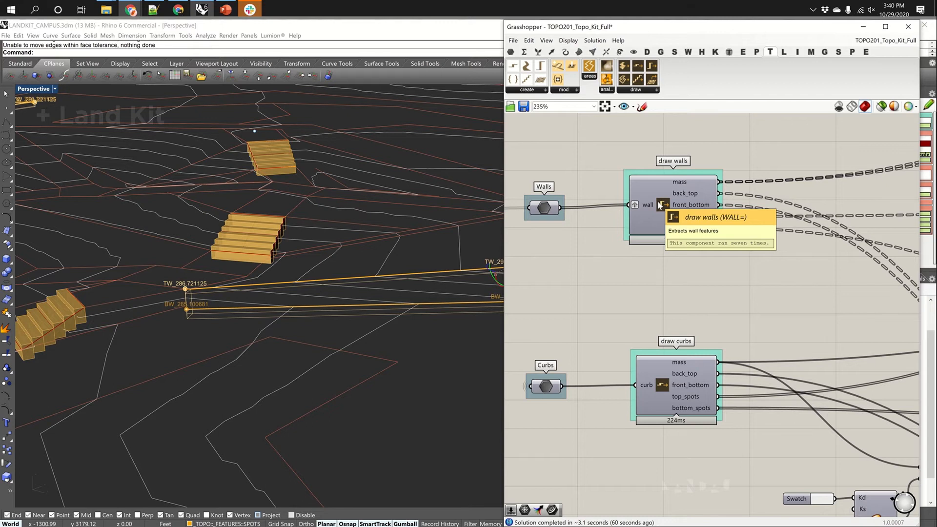
Shift the draw walls component slightly away from its Walls input and inspect its outputs and processing time.
left_click_drag(659, 204, 670, 207)
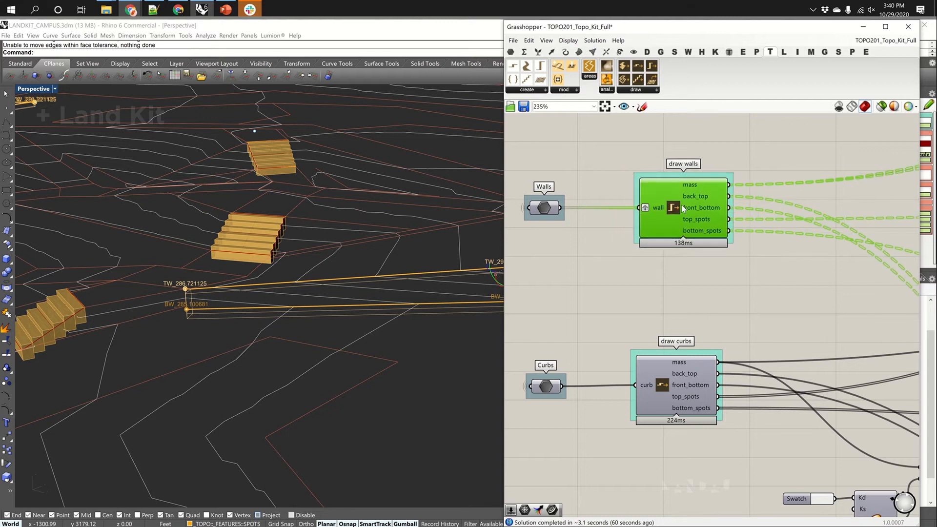
mouse_move(684, 209)
scroll(684, 249, "up", 2)
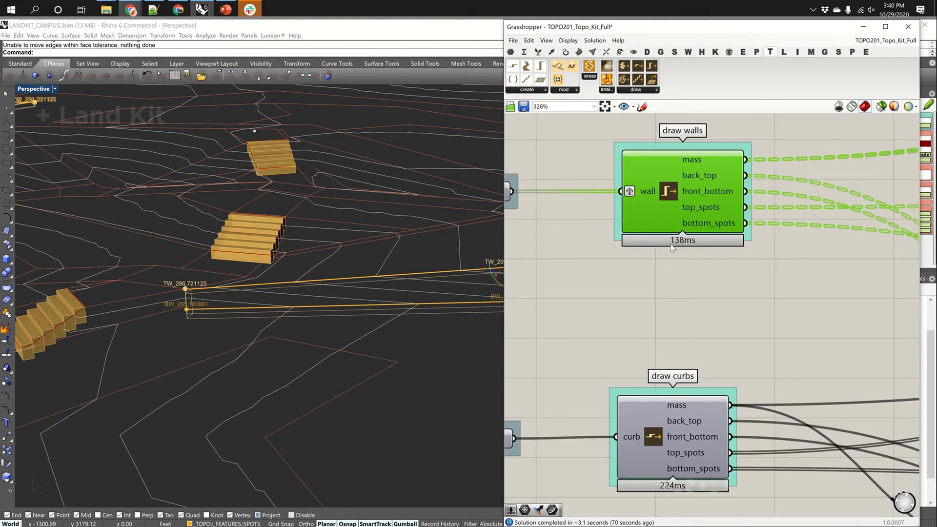
Compare the processing time of the wall component in TOPOGRAPHIC FEATURES with that of the draw walls component.
scroll(685, 246, "down", 5)
scroll(834, 197, "down", 1)
right_click_drag(590, 344, 688, 257)
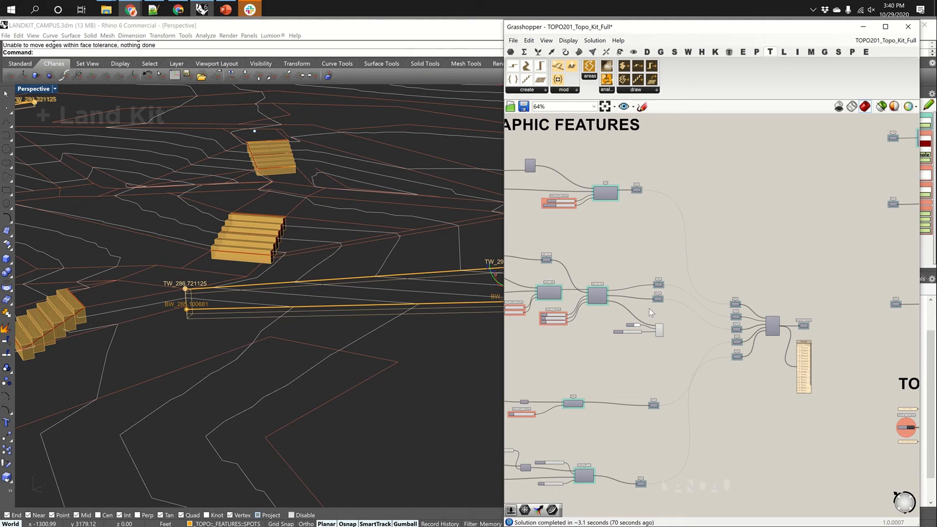
scroll(605, 198, "up", 6)
right_click_drag(592, 251, 690, 243)
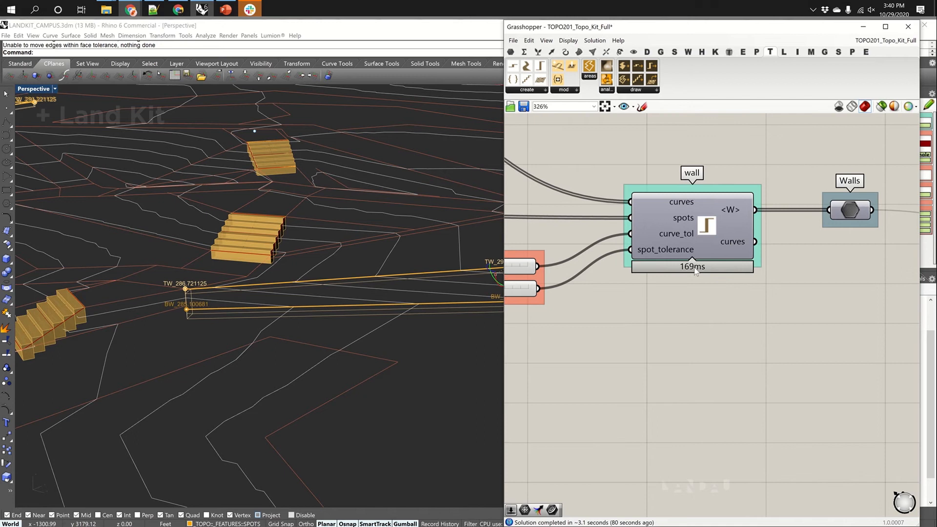
scroll(683, 267, "down", 2)
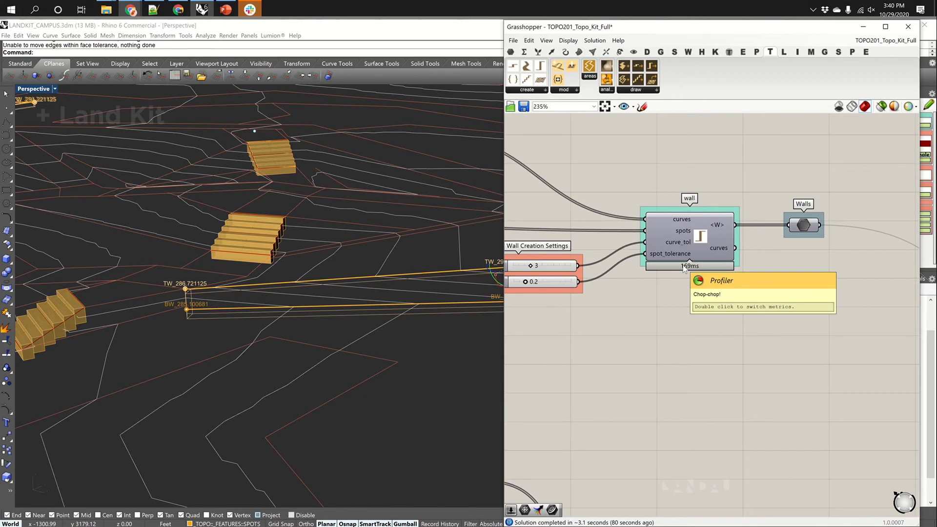
scroll(683, 266, "down", 8)
right_click_drag(814, 228, 520, 253)
scroll(708, 170, "up", 8)
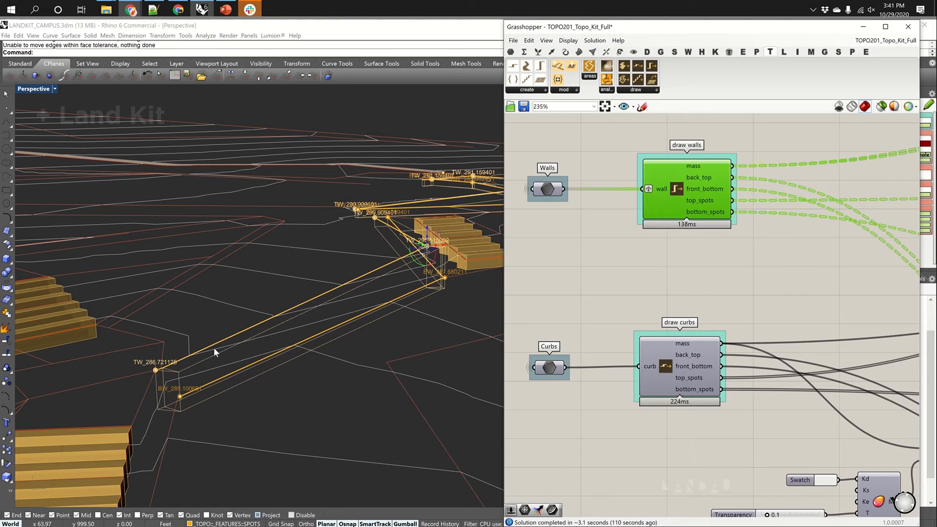
Switch Rhino to the Front view and examine the sloped wall's top and bottom lines with their TW and BW spots.
right_click_drag(219, 326, 236, 313)
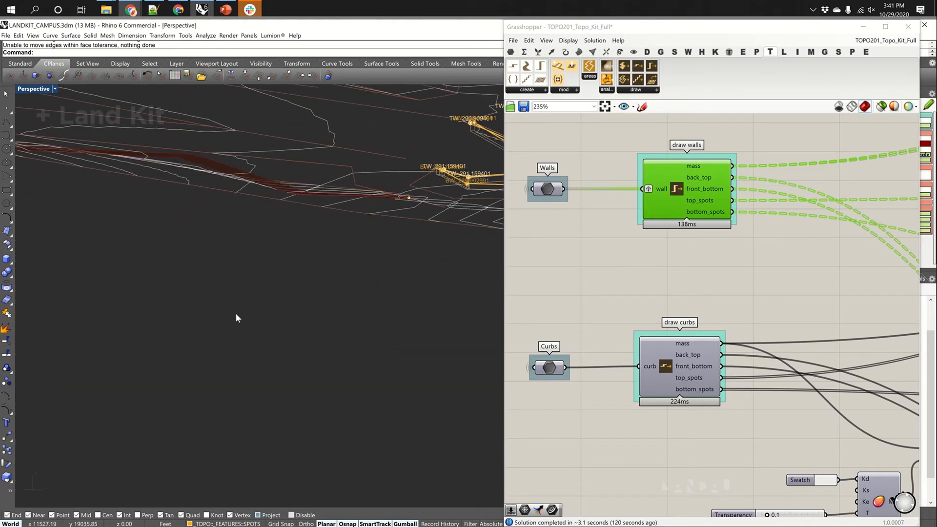
scroll(240, 302, "down", 2)
key("ctrl+F2")
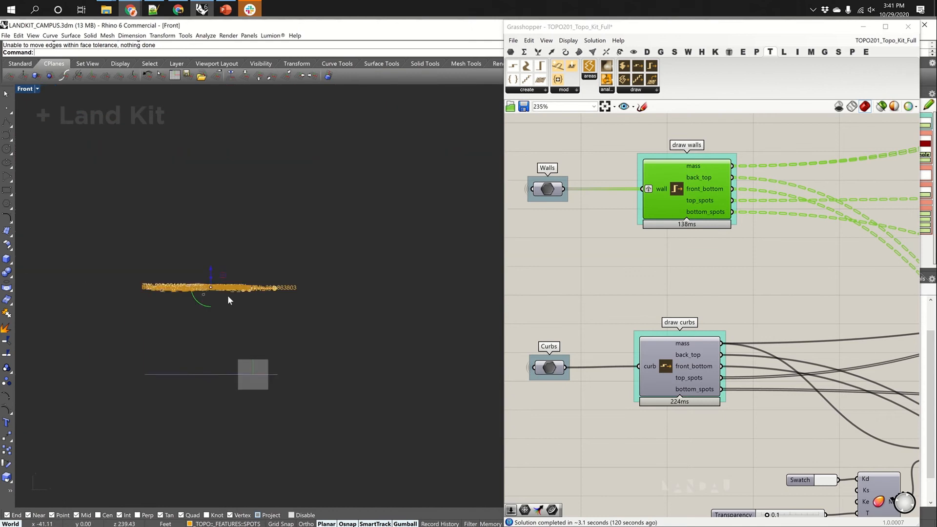
scroll(227, 295, "up", 6)
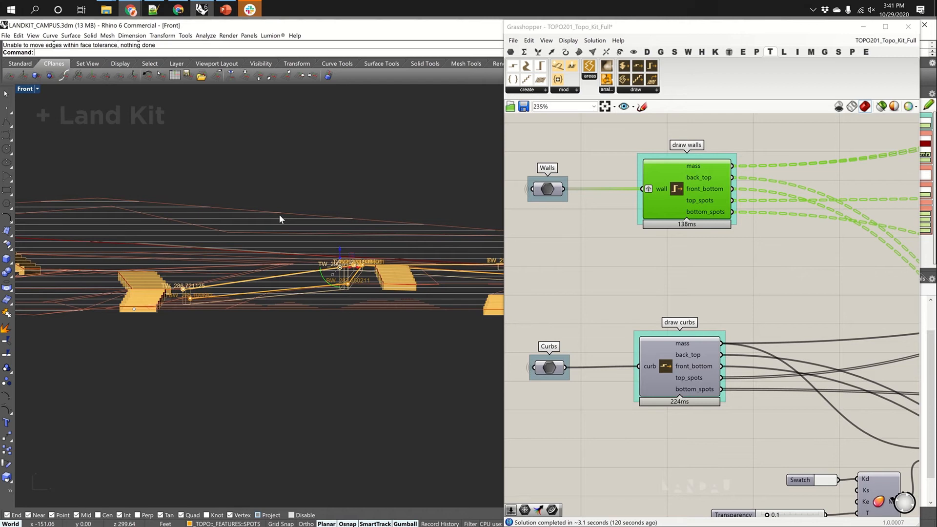
scroll(382, 308, "up", 4)
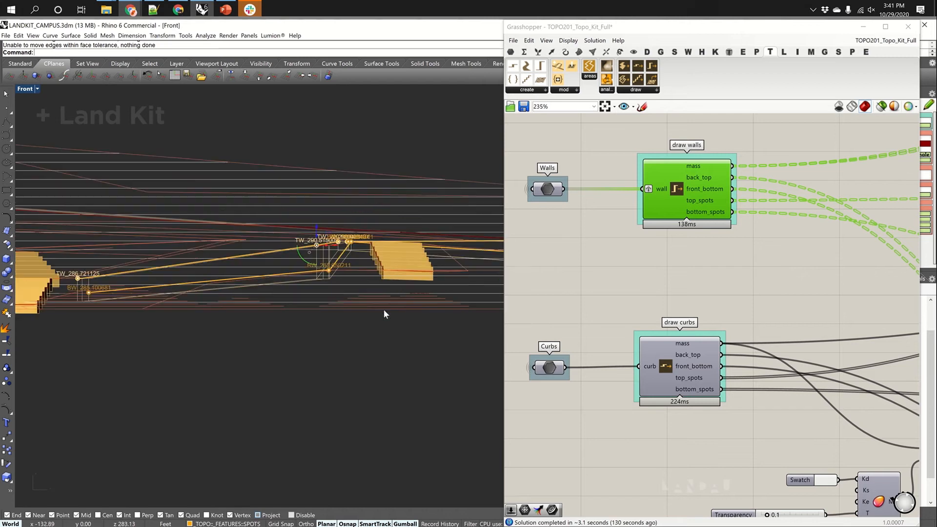
right_click_drag(305, 275, 326, 277)
scroll(393, 303, "up", 4)
right_click_drag(348, 316, 247, 305)
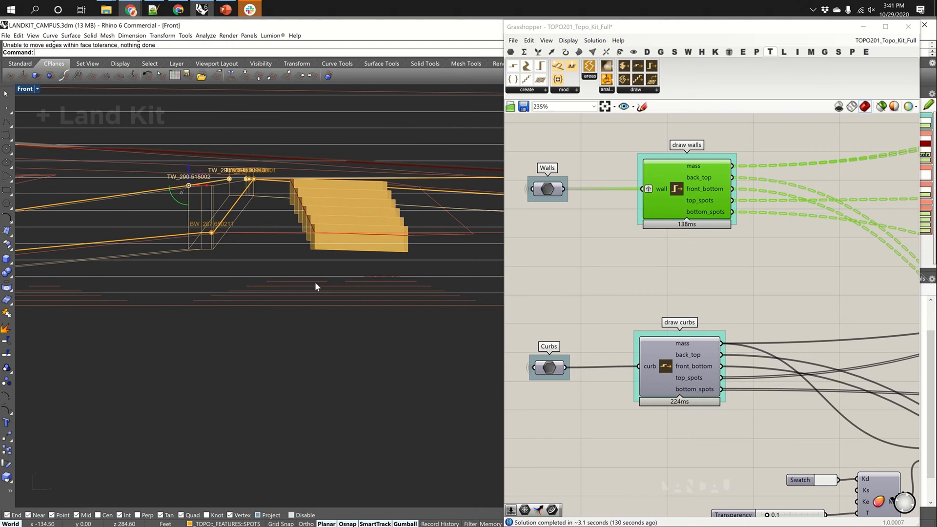
right_click_drag(145, 309, 368, 340)
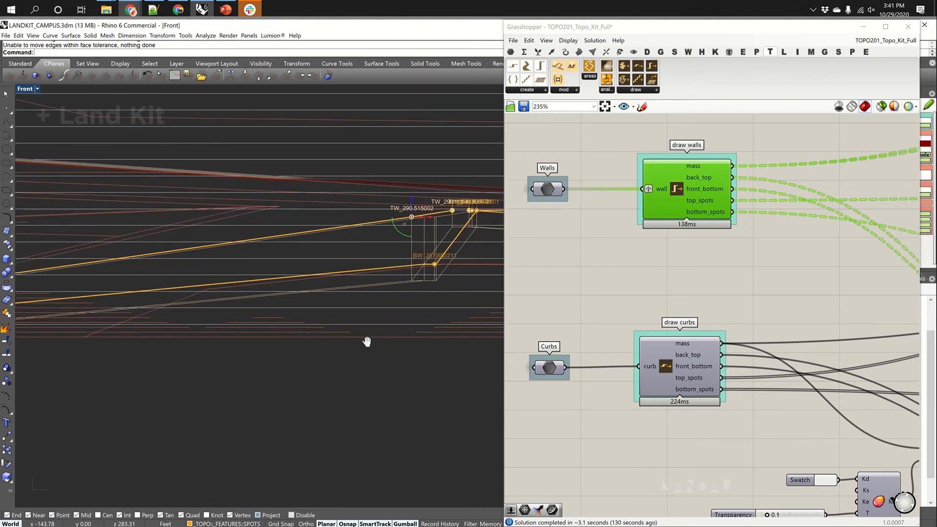
scroll(369, 336, "down", 4)
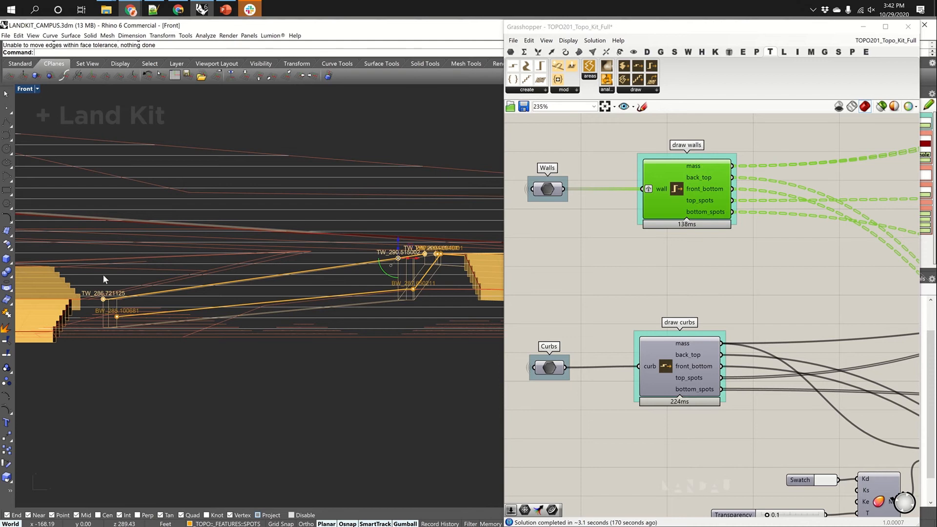
scroll(108, 277, "down", 5)
Check the wall in the Top view, return to Perspective, and collapse the Grasshopper window to view the whole site.
key("ctrl+F1")
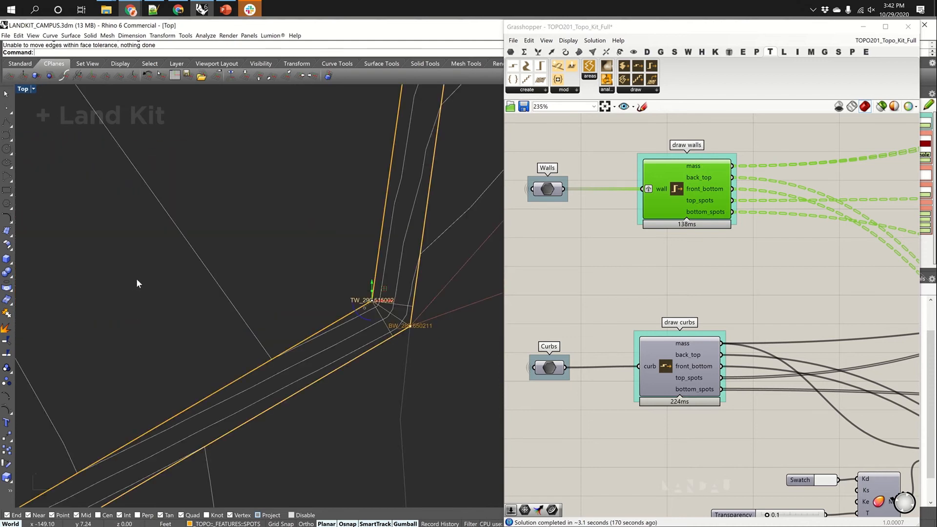
key("ctrl+F4")
right_click_drag(139, 279, 171, 315)
scroll(139, 278, "down", 5)
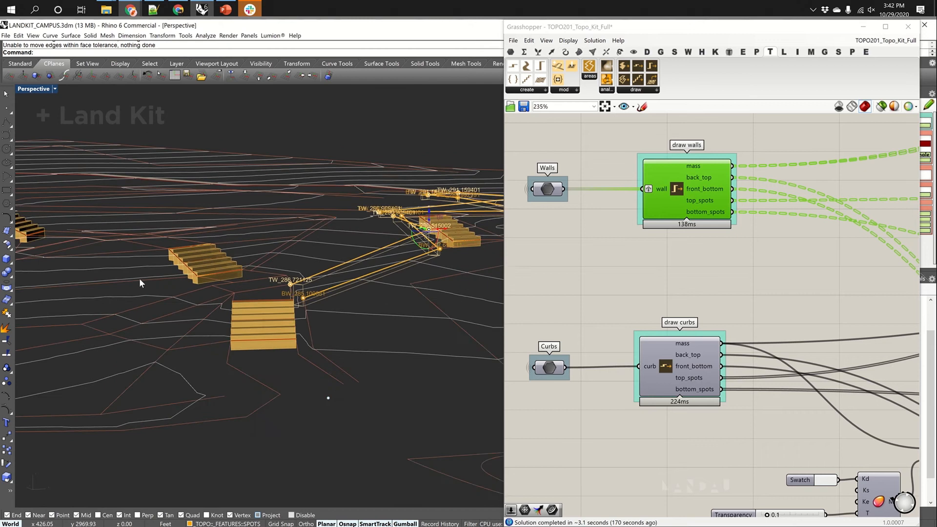
right_click_drag(590, 182, 576, 195)
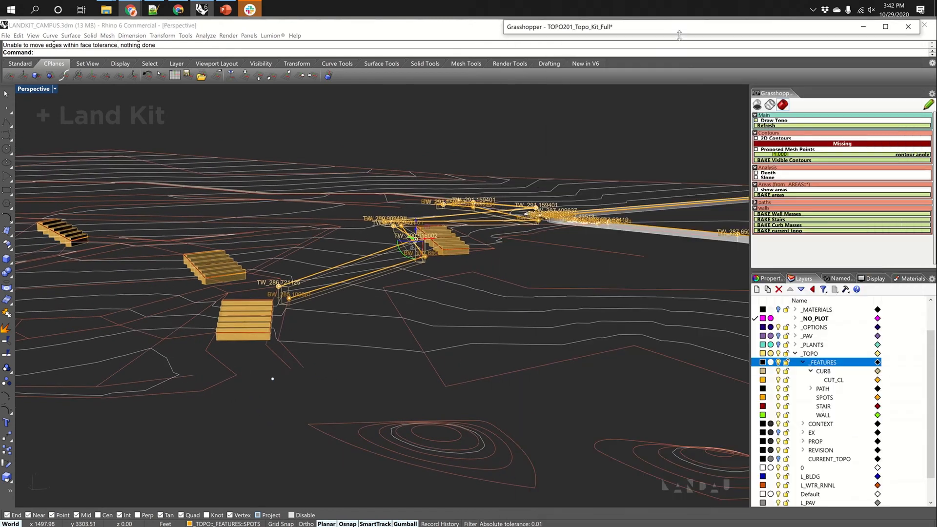
double_click(668, 27)
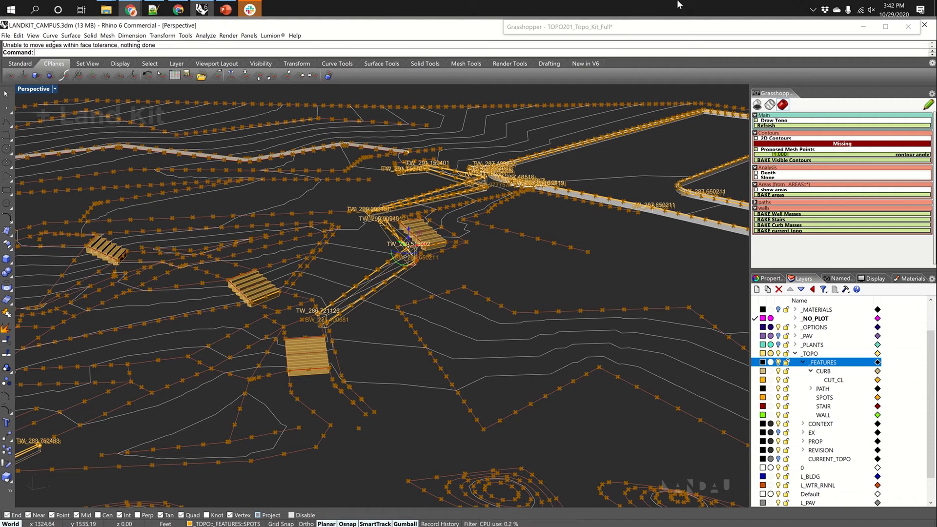
Restore the Grasshopper window and review the walls, curbs, stairs and paths groups under TOPOGRAPHIC FEATURES.
left_click(666, 30)
scroll(634, 294, "down", 6)
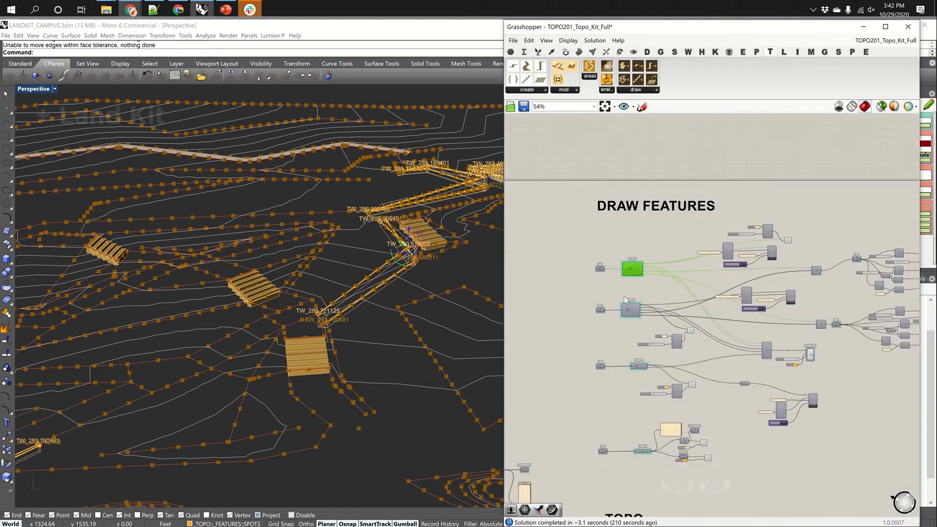
scroll(644, 294, "up", 2)
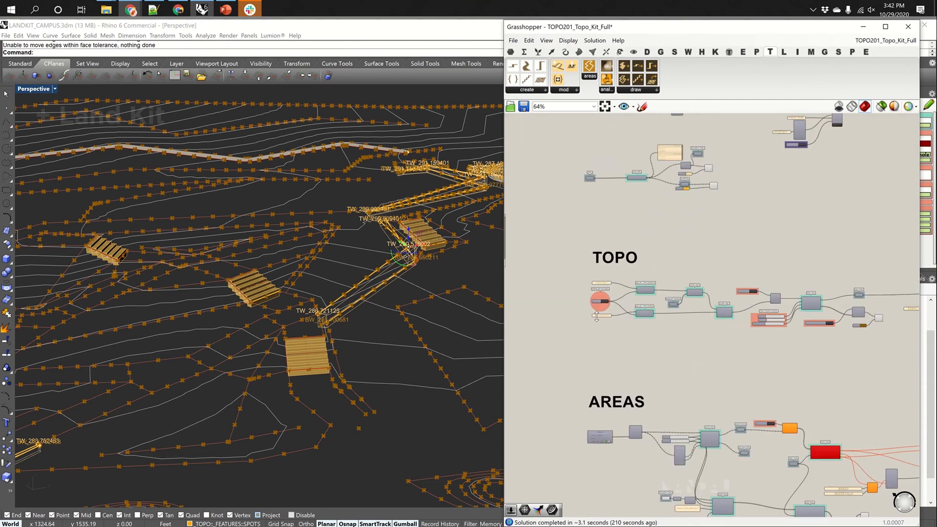
scroll(610, 310, "down", 3)
right_click_drag(610, 310, 739, 287)
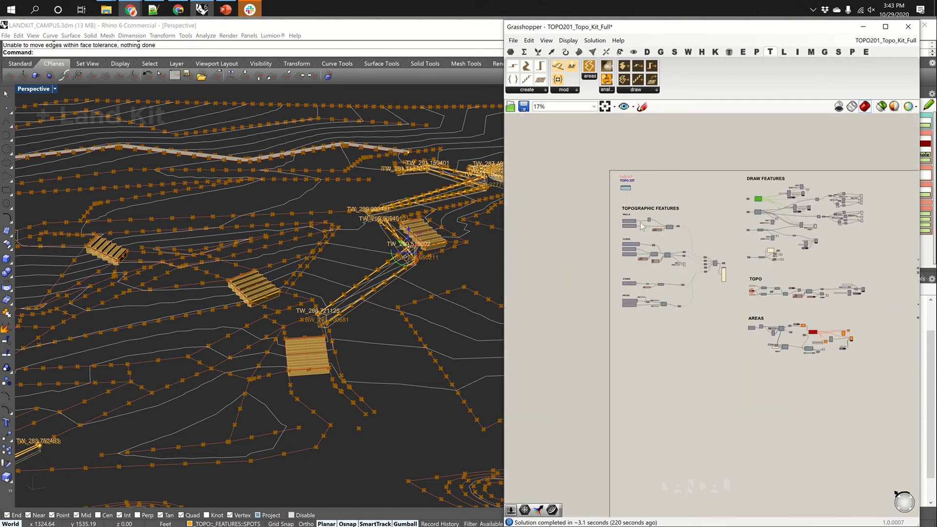
scroll(659, 278, "up", 5)
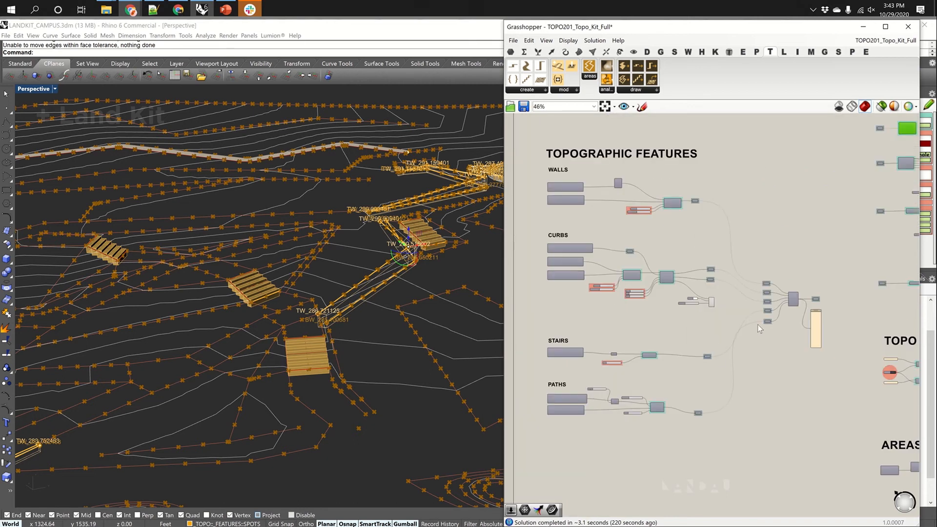
right_click_drag(757, 324, 630, 312)
mouse_move(762, 291)
right_mouse_down()
mouse_move(655, 292)
mouse_move(589, 347)
right_mouse_up()
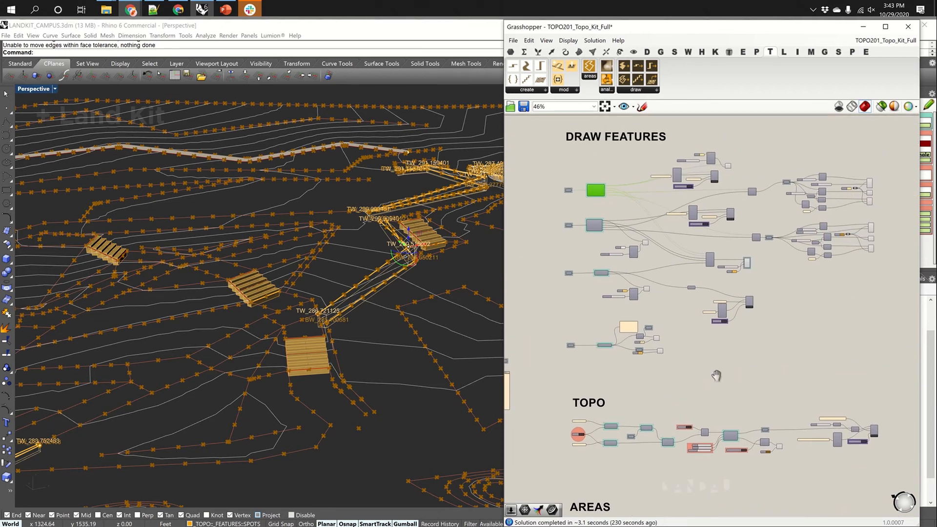
Go to the TOPO group and select the proposed features parameter that feeds create_topo, shifting it slightly.
right_click_drag(716, 375, 717, 241)
scroll(630, 283, "up", 6)
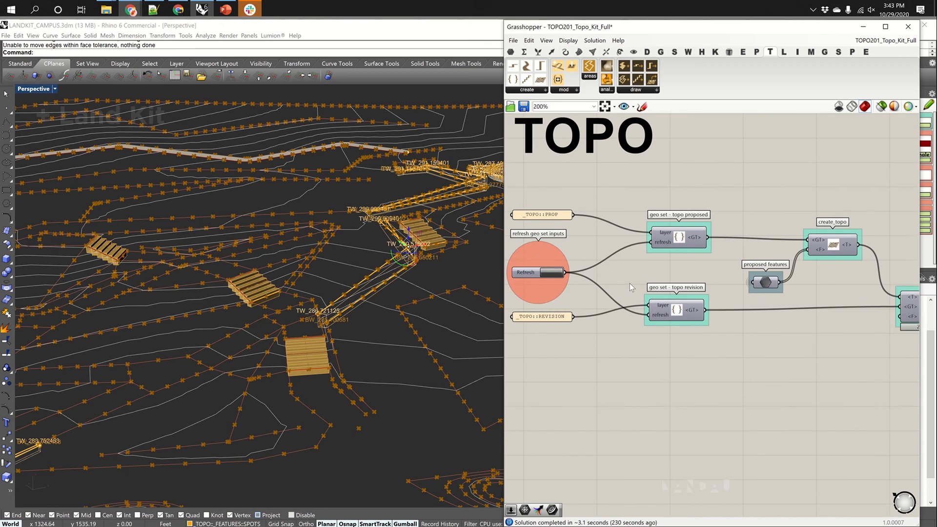
right_click_drag(630, 283, 683, 282)
left_click_drag(819, 282, 830, 288)
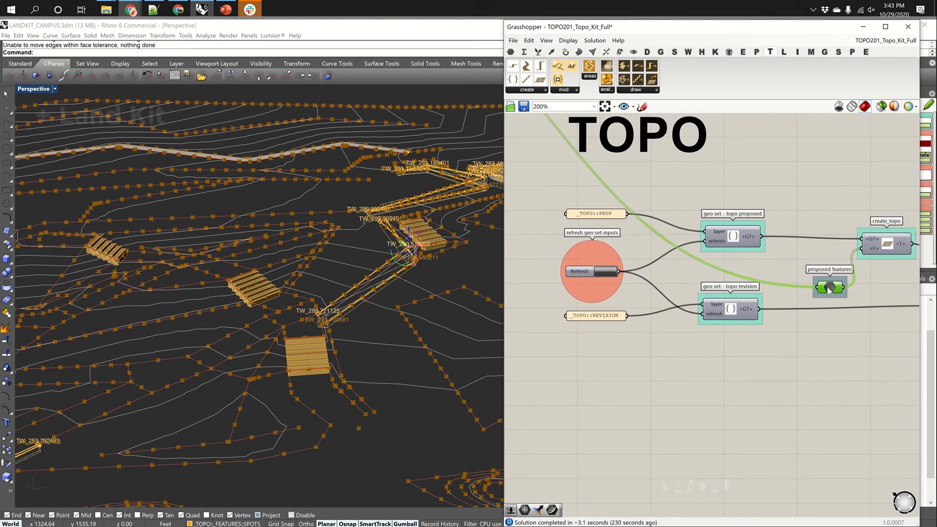
Trace the proposed features wire back to the merge component and its Features panel, and return to the TOPO group.
scroll(829, 288, "down", 2)
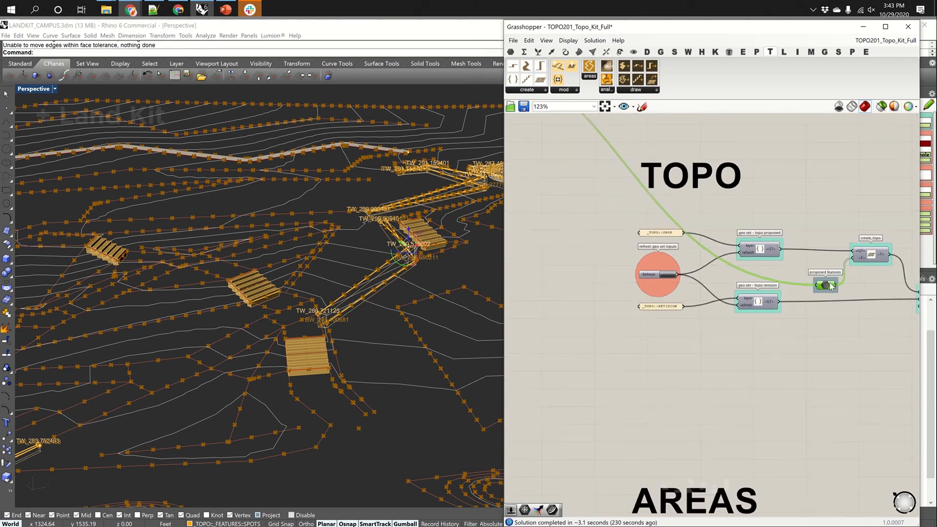
scroll(831, 286, "down", 3)
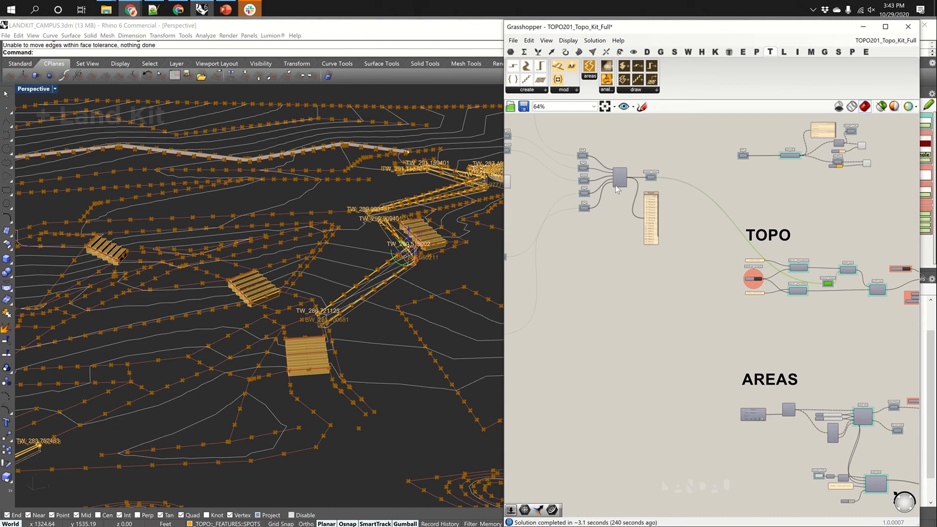
scroll(644, 178, "up", 5)
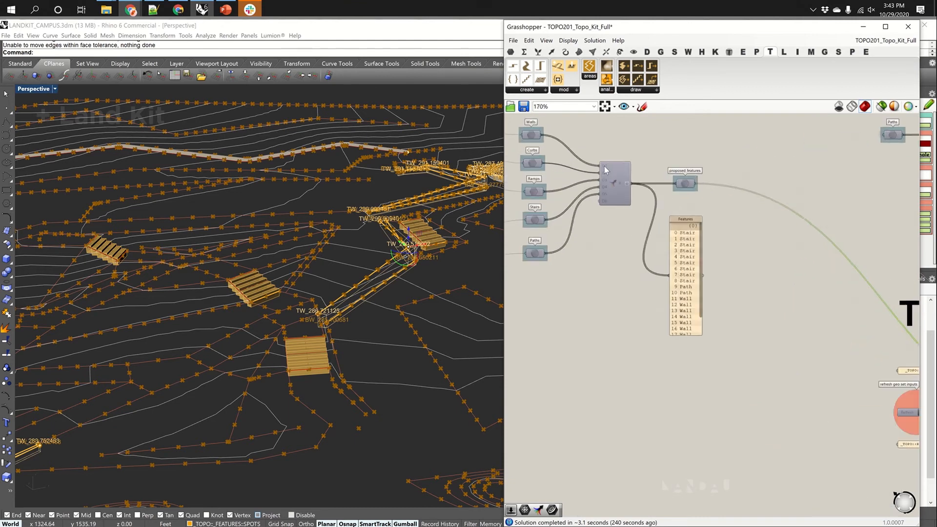
right_click_drag(652, 200, 700, 213)
mouse_move(842, 221)
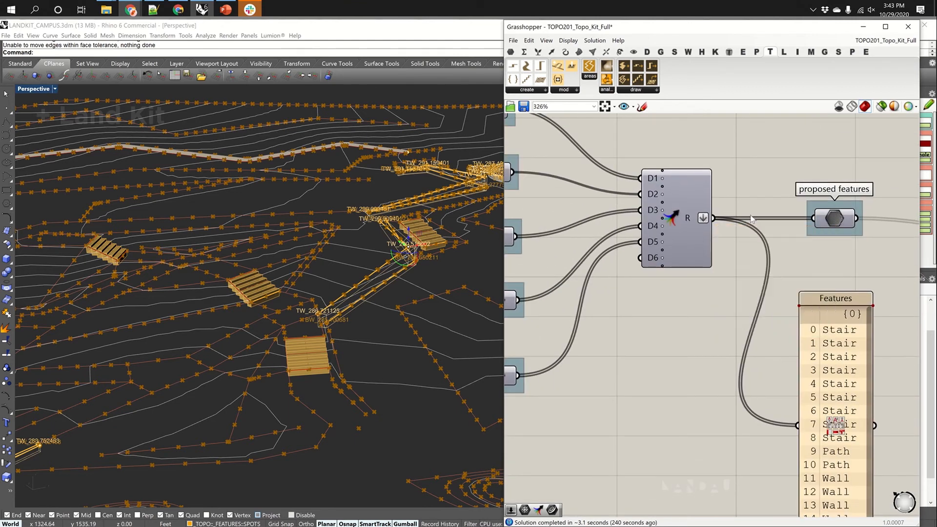
scroll(717, 215, "down", 5)
right_click_drag(896, 288, 745, 235)
scroll(739, 301, "up", 5)
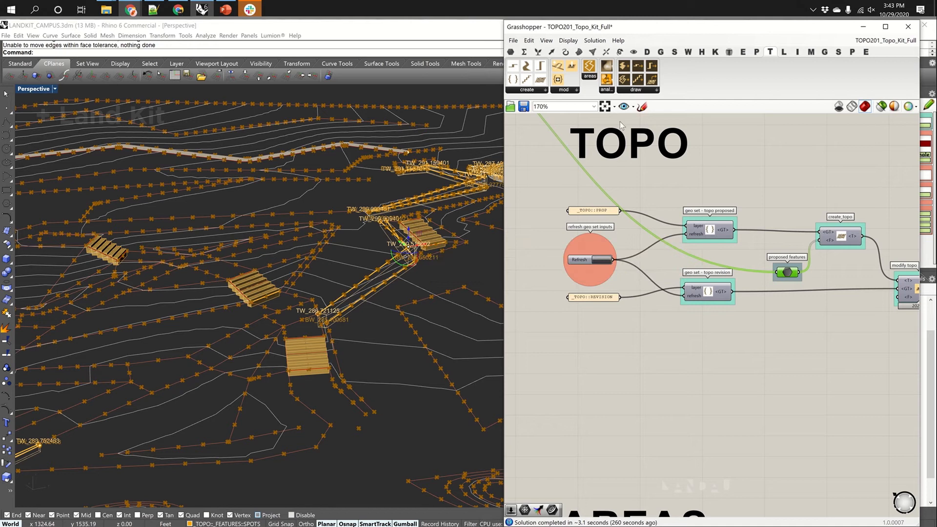
Move the Grasshopper window off Rhino's layer list and inspect the _TOPO::PROP and _TOPO::REVISION geo set inputs.
left_click_drag(709, 26, 537, 32)
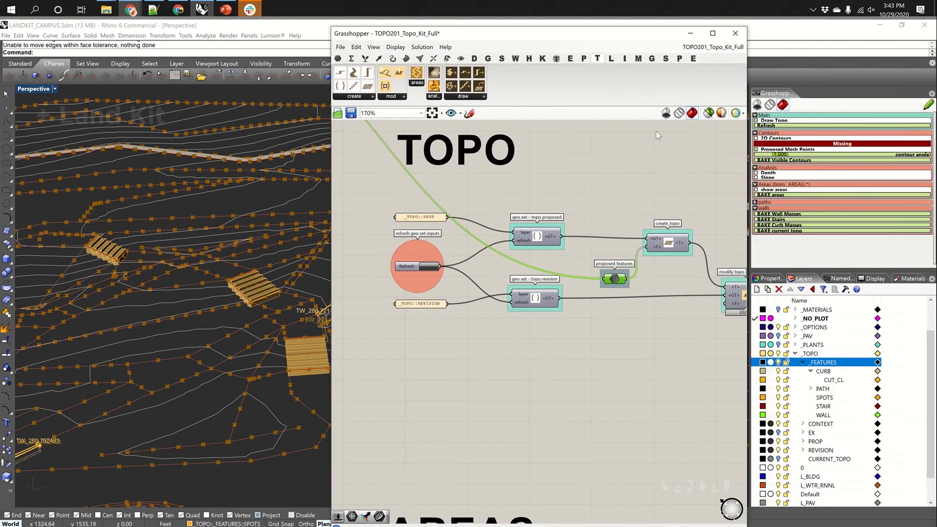
scroll(404, 226, "up", 3)
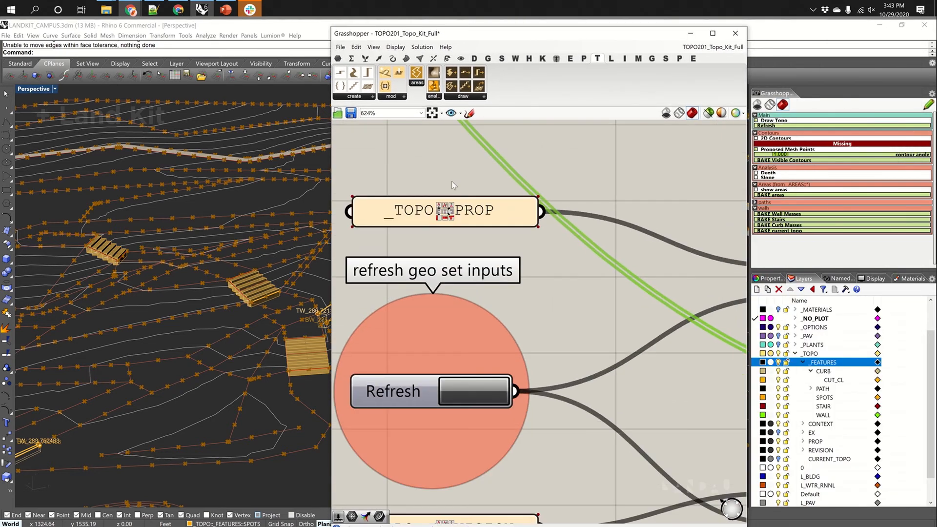
scroll(460, 209, "down", 1)
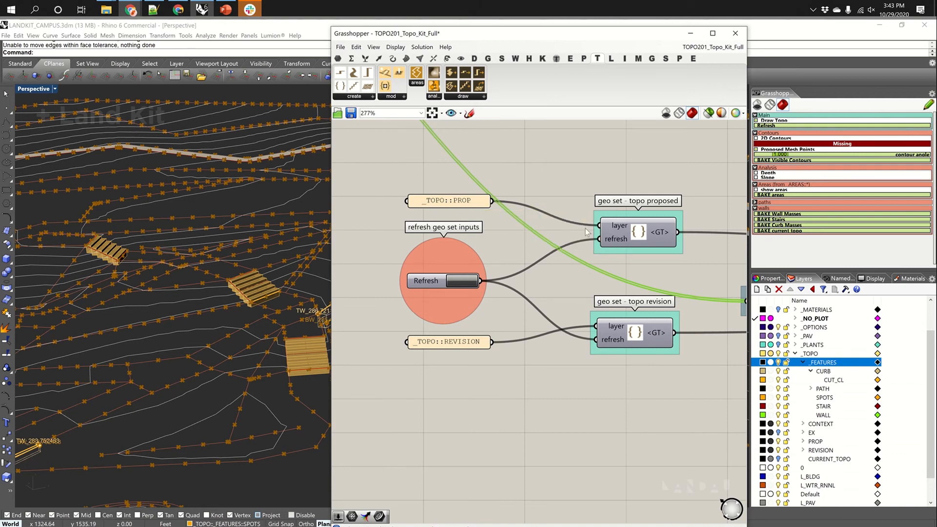
Collapse _FEATURES, expand PROP in the layer tree, and add a new CONTOUR sublayer under PROP.
left_click(803, 362)
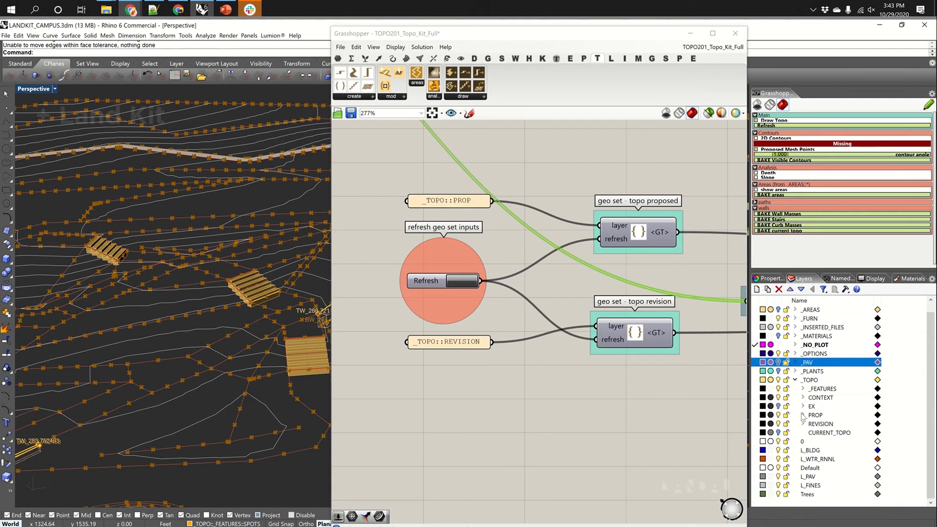
left_click(803, 415)
scroll(823, 380, "down", 3)
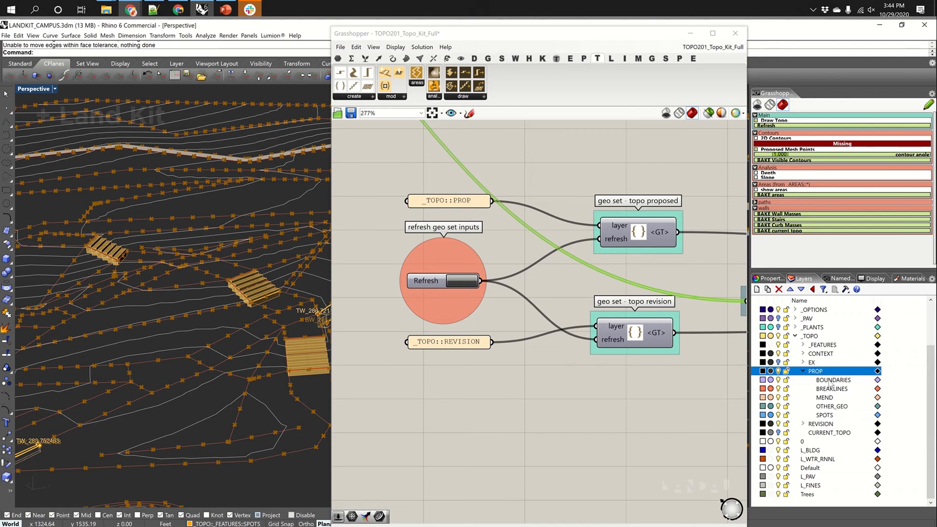
left_click(833, 381)
left_click(756, 288)
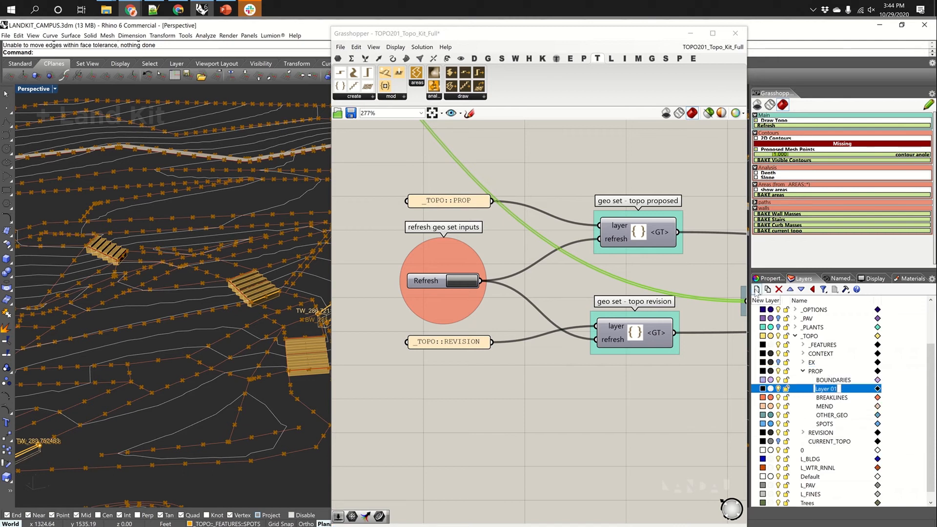
type("CONTOUR")
left_click(822, 354)
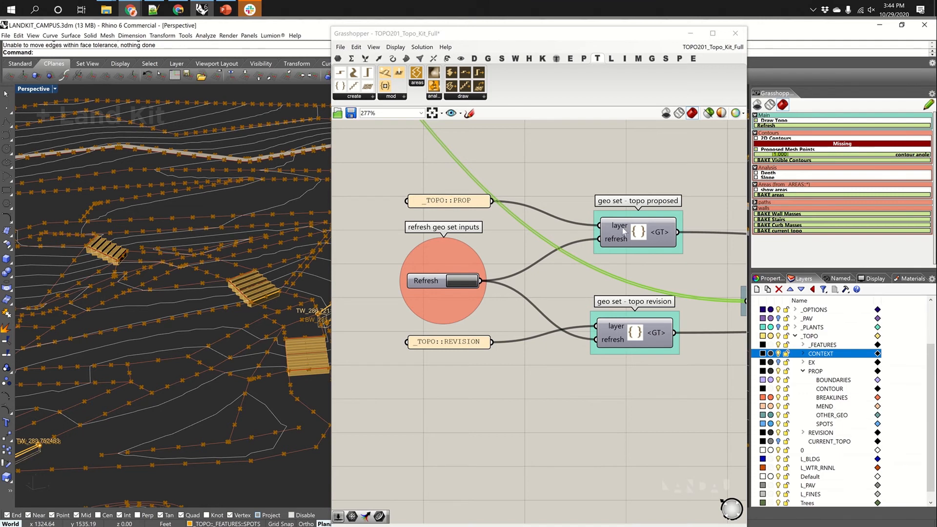
Nudge the topo proposed geo set and the create_topo component, and inspect how both feed create_topo and modify topo.
left_click_drag(644, 234, 638, 251)
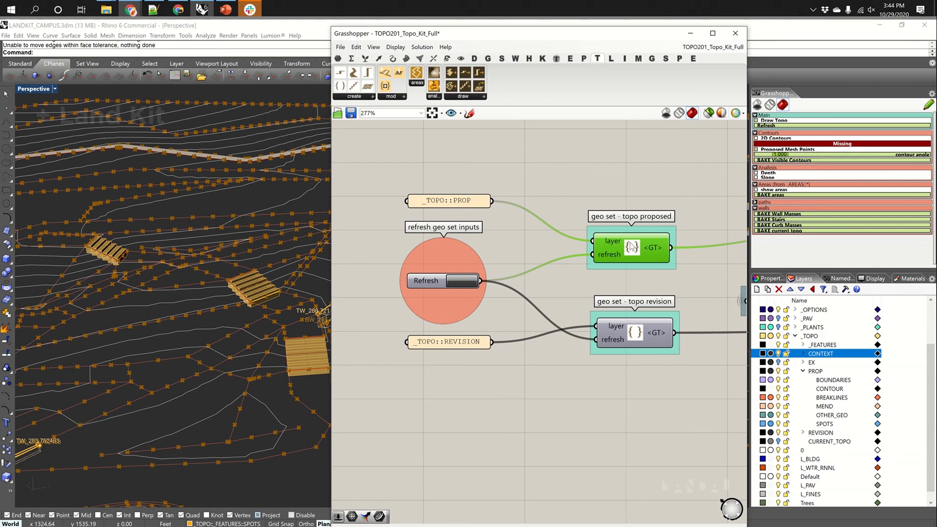
left_click_drag(632, 247, 634, 244)
right_click_drag(666, 228, 467, 232)
left_click_drag(652, 241, 654, 256)
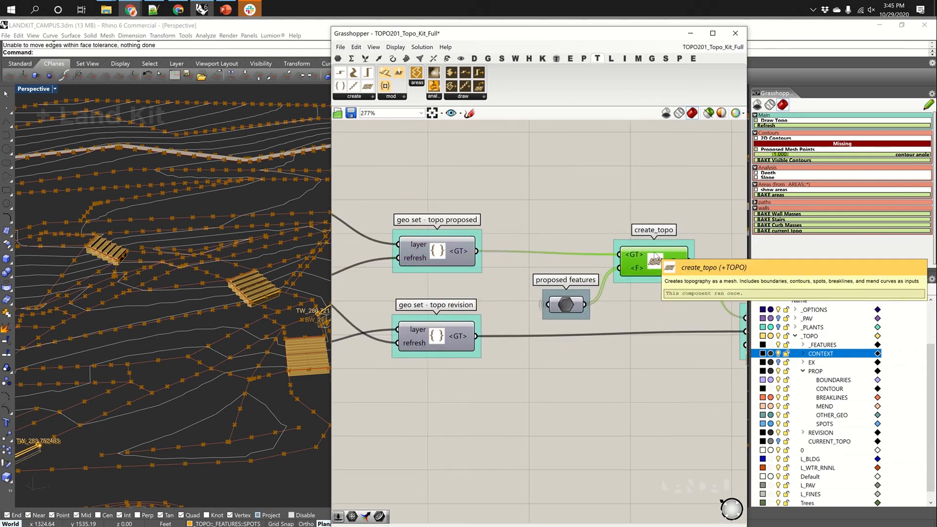
scroll(623, 248, "down", 1)
right_click_drag(637, 253, 560, 223)
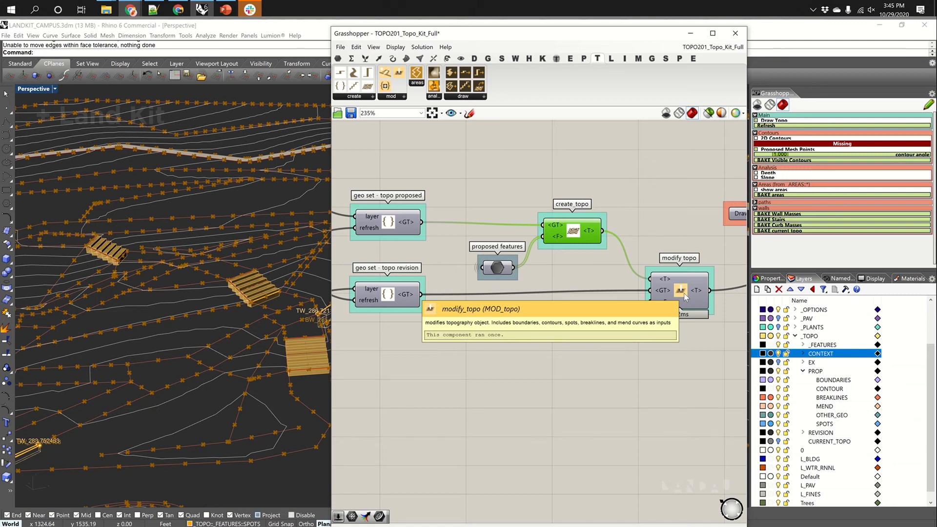
Move the Grasshopper window aside, roll it up to its title bar, and set the Rhino viewport to Top view.
left_click_drag(594, 34, 664, 33)
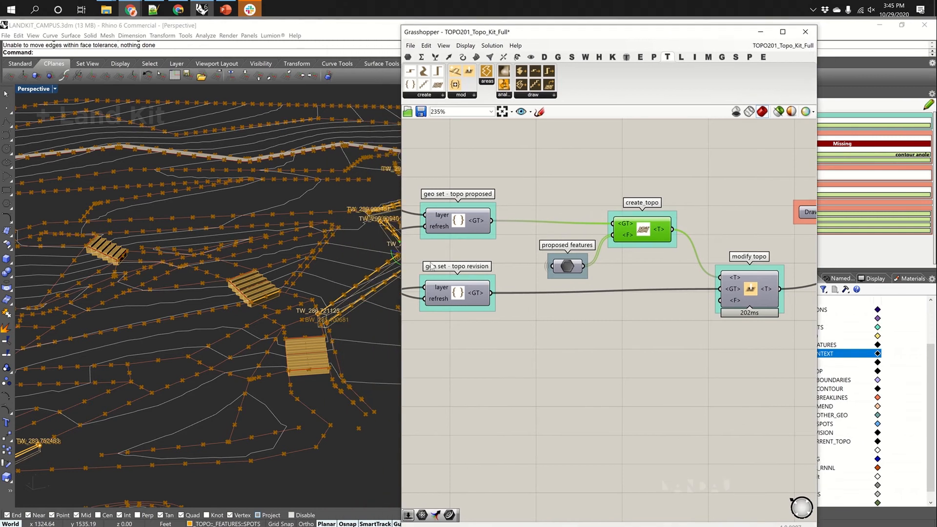
scroll(350, 271, "down", 8)
key("ctrl+F2")
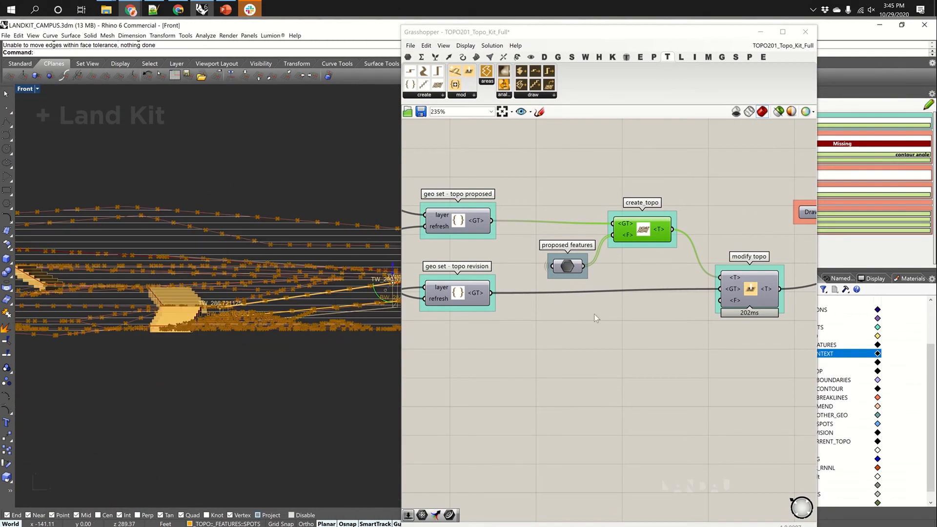
double_click(731, 32)
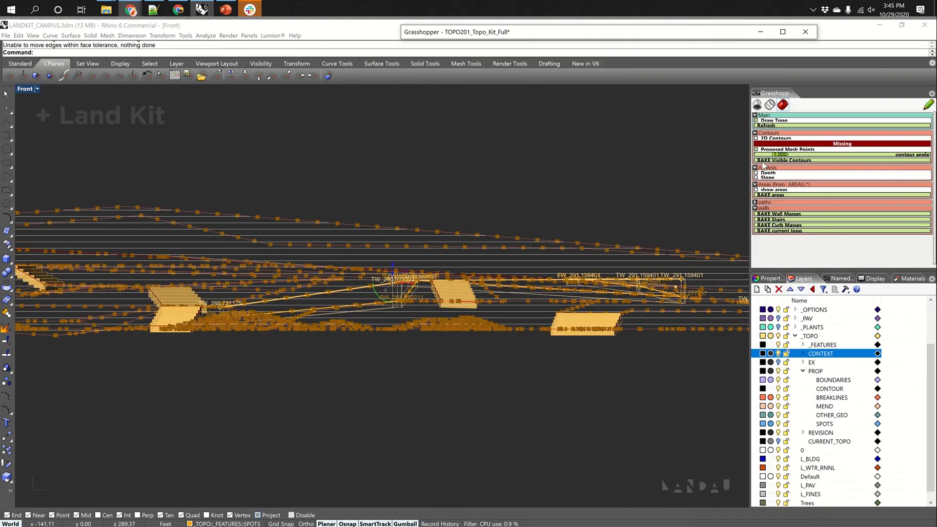
double_click(669, 33)
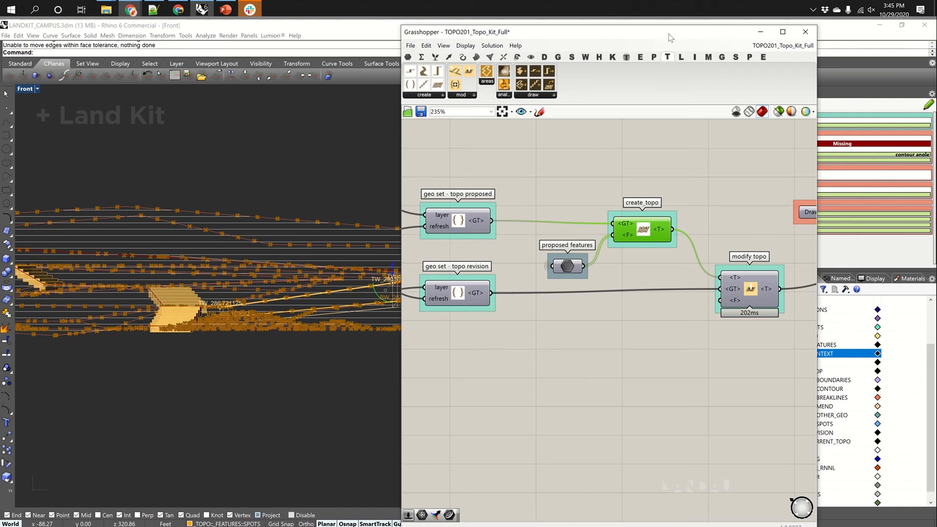
double_click(669, 34)
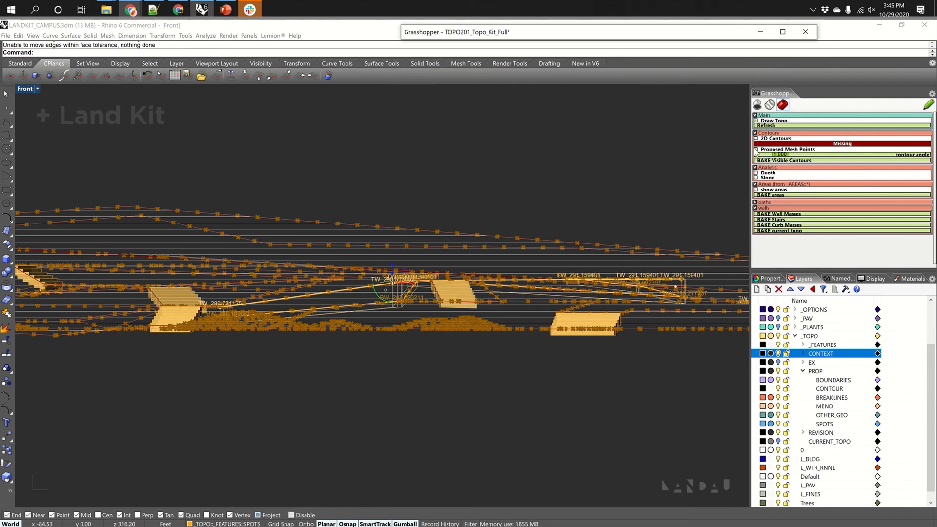
left_click(596, 167)
key("ctrl+F3")
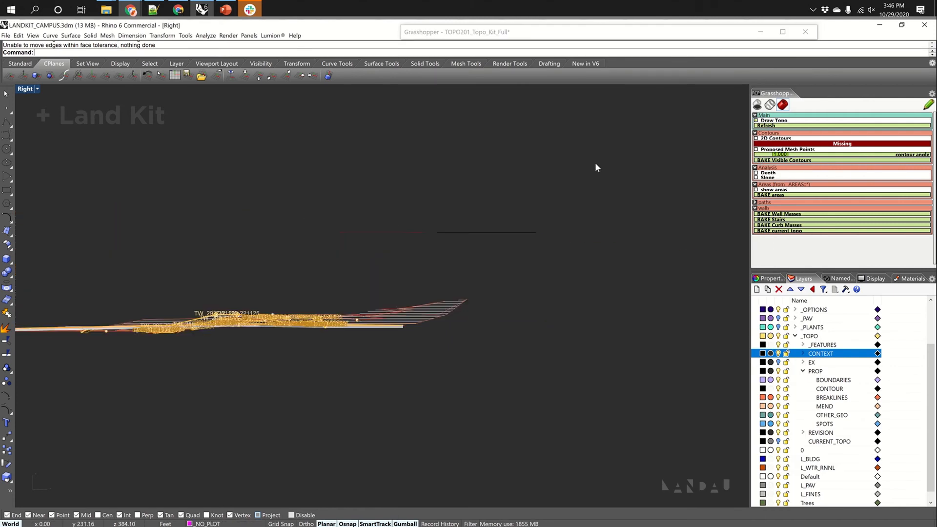
key("ctrl+F1")
Start a polyline beside the northern zigzag wall's west end and make the BOUNDARIES sublayer under REVISION current.
scroll(438, 306, "down", 10)
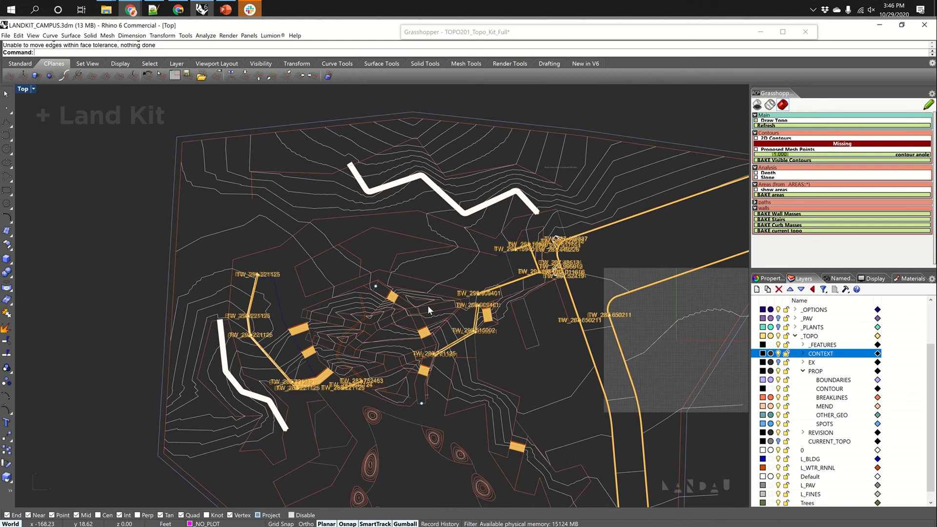
scroll(376, 275, "up", 3)
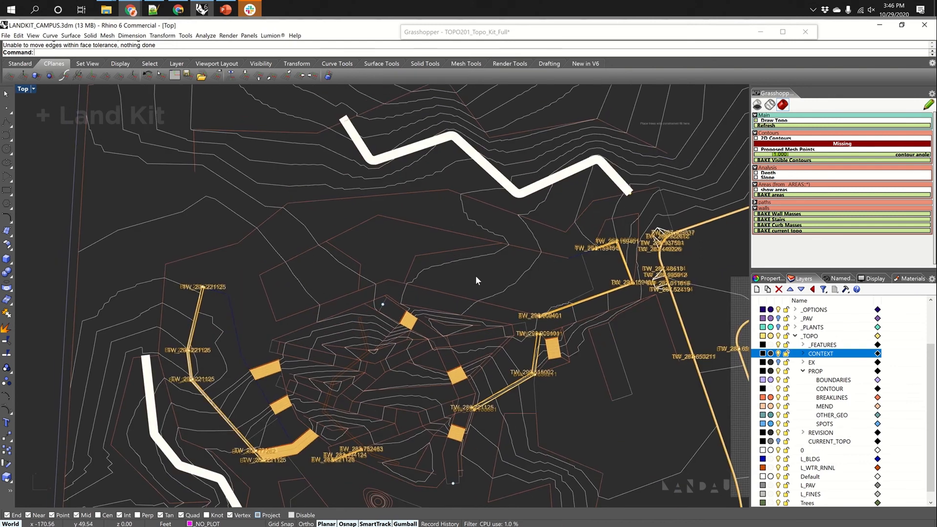
scroll(454, 280, "up", 2)
scroll(430, 279, "down", 5)
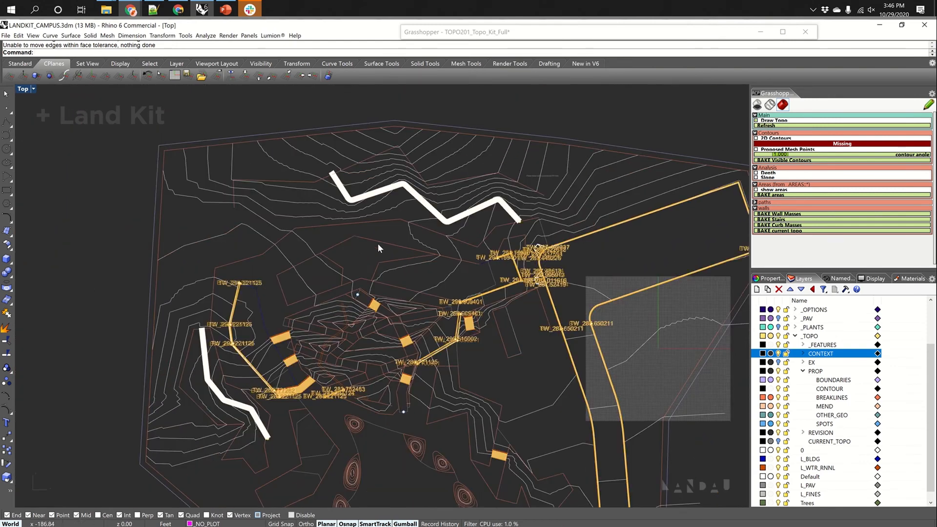
scroll(441, 250, "up", 6)
scroll(429, 230, "up", 3)
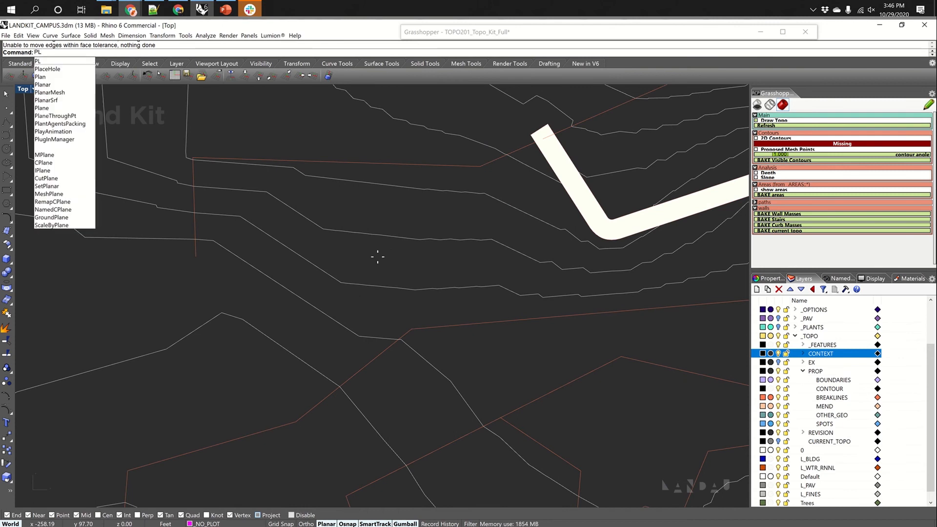
key("Return")
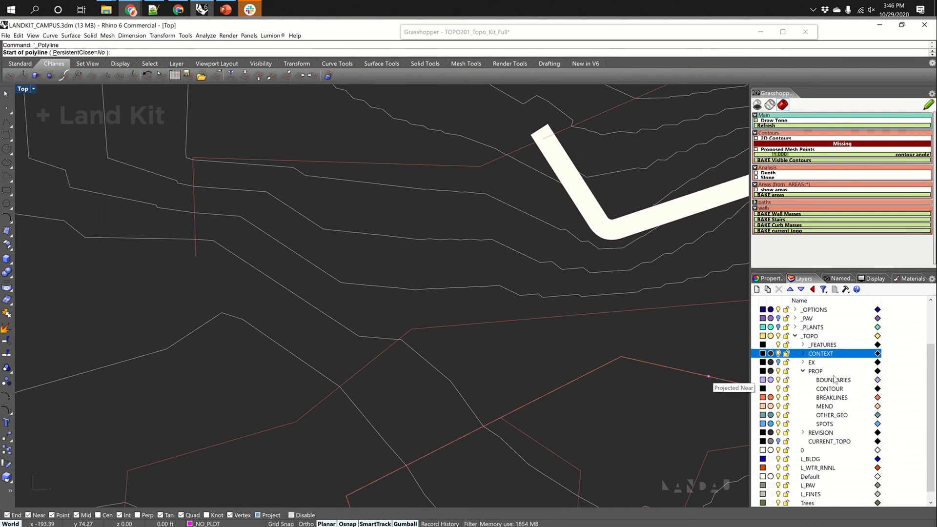
left_click(804, 433)
left_click(762, 441)
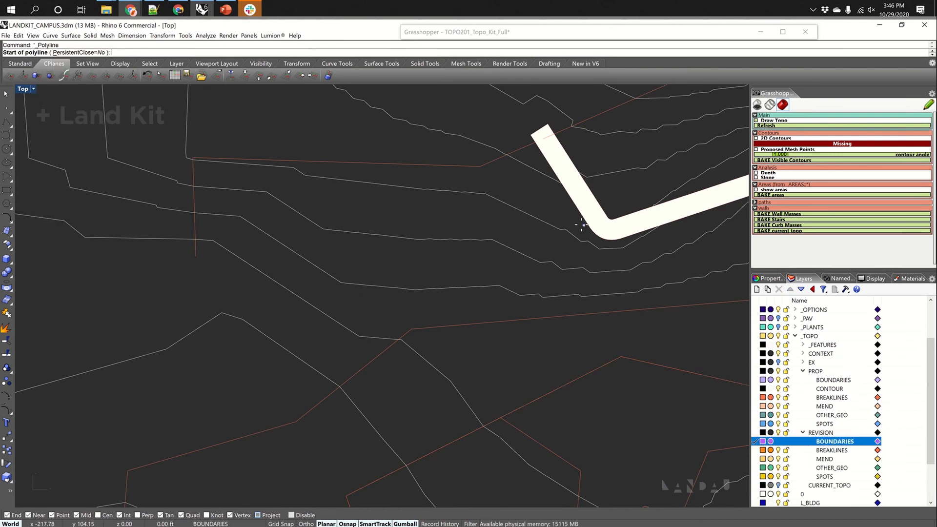
Draw a closed four-sided revision boundary across the contours just west of the zigzag wall's first bend.
left_click(586, 284)
left_click(520, 184)
left_click(253, 182)
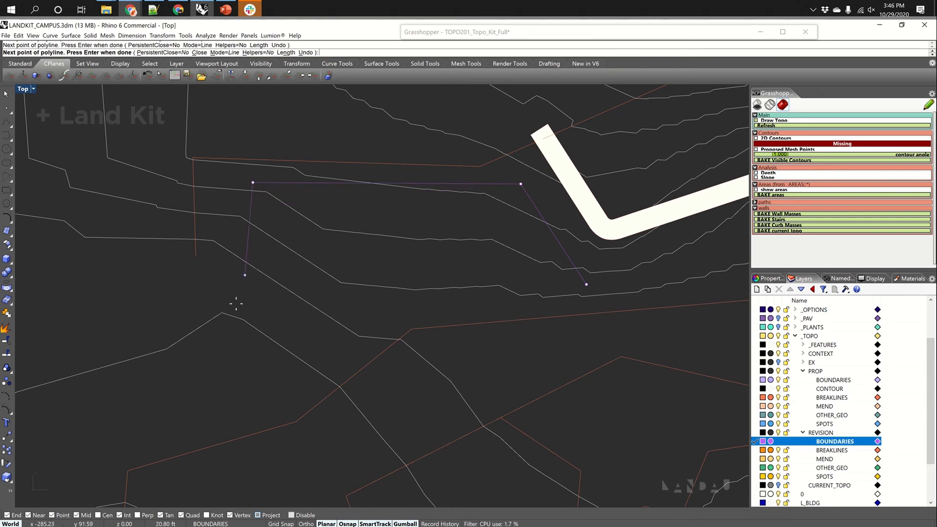
left_click(241, 326)
left_click(512, 310)
left_click(586, 284)
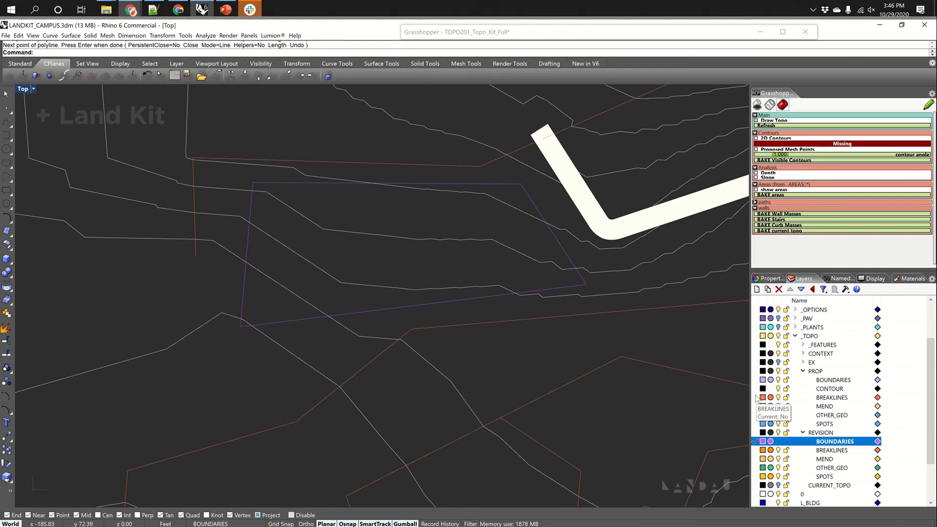
Draw a small rectangle inside the four-sided revision boundary and select it.
type("rectangle")
key("Return")
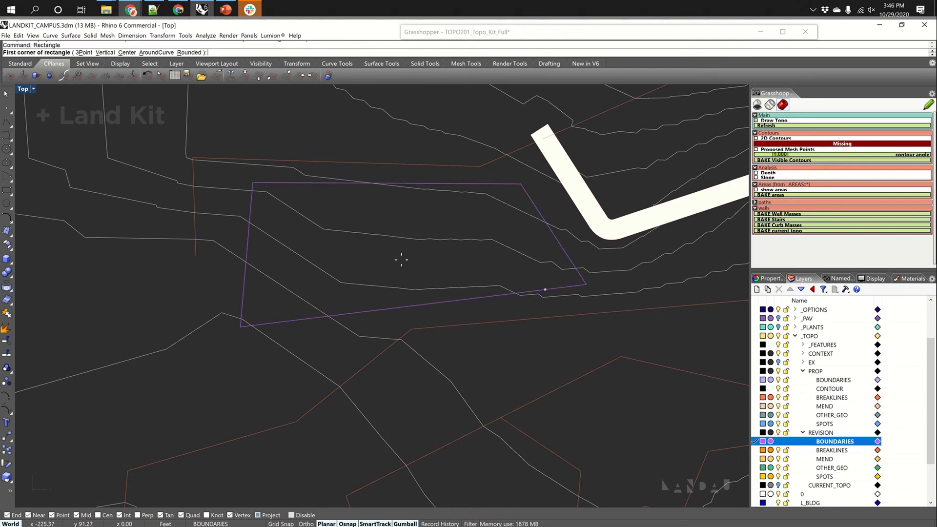
left_click(357, 214)
left_click(480, 262)
left_click(479, 261)
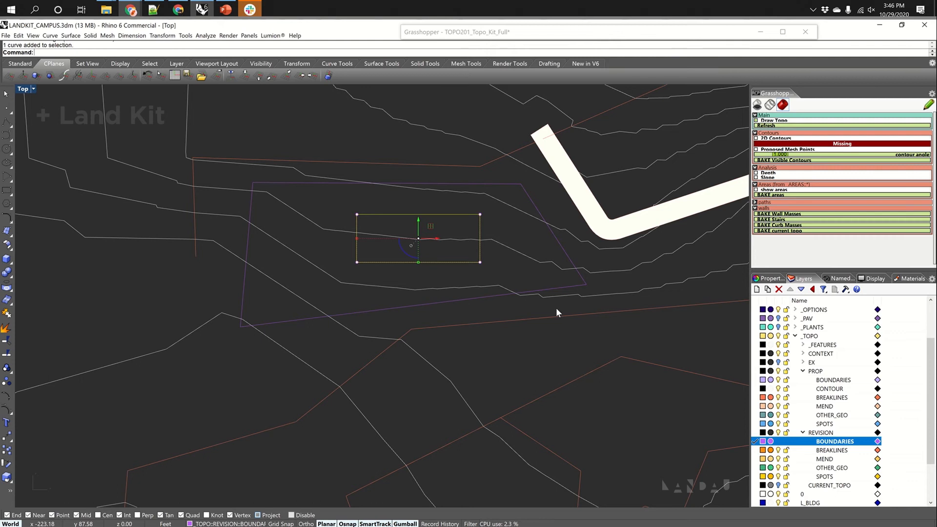
left_click(789, 398)
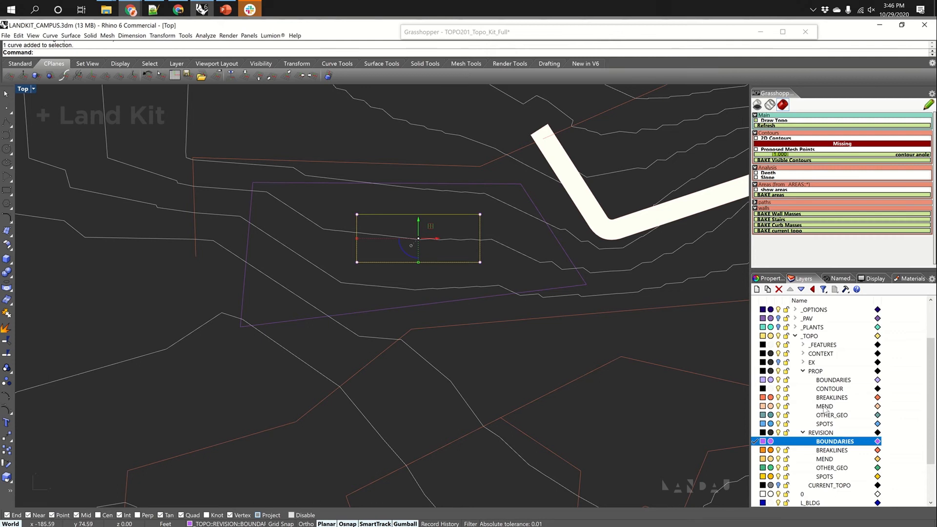
right_click(840, 397)
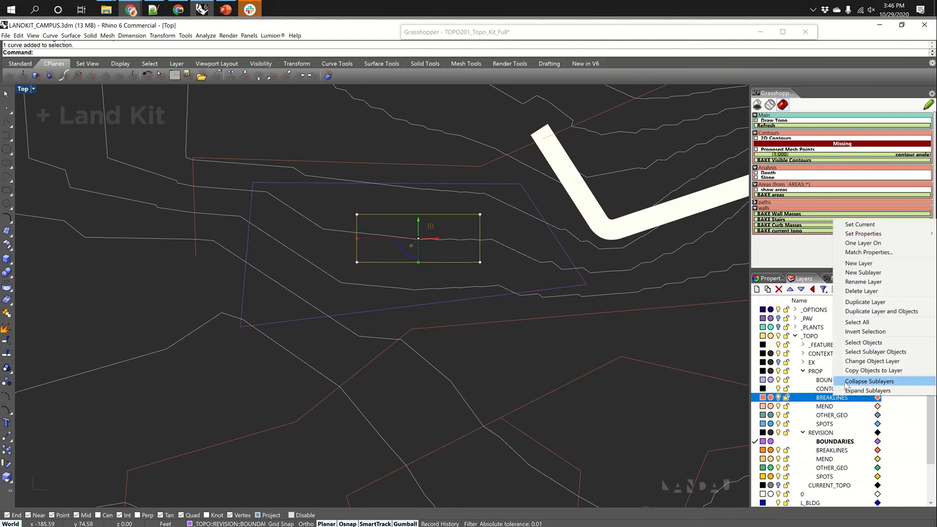
left_click(862, 361)
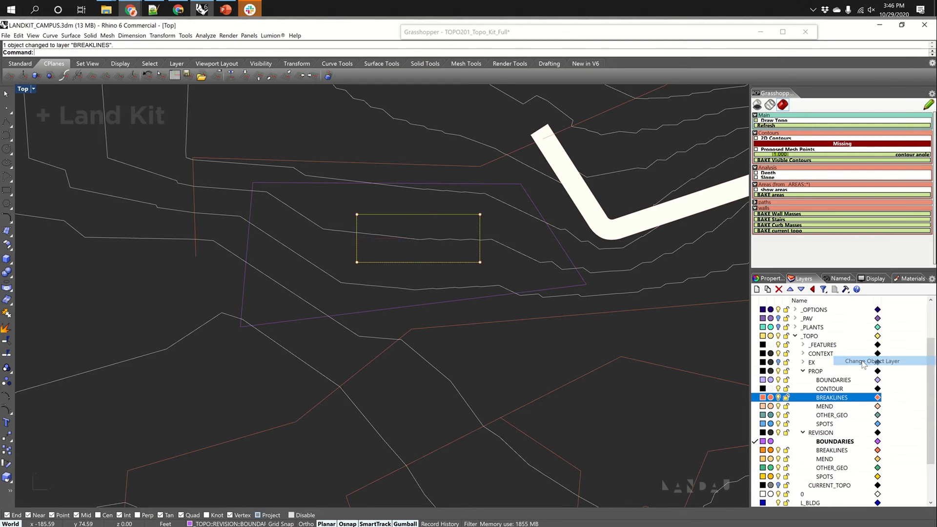
Assign the rectangle to the BREAKLINES sublayer under REVISION and raise it in Perspective view from the ground plane to the hillside contours.
right_click(831, 451)
left_click(863, 416)
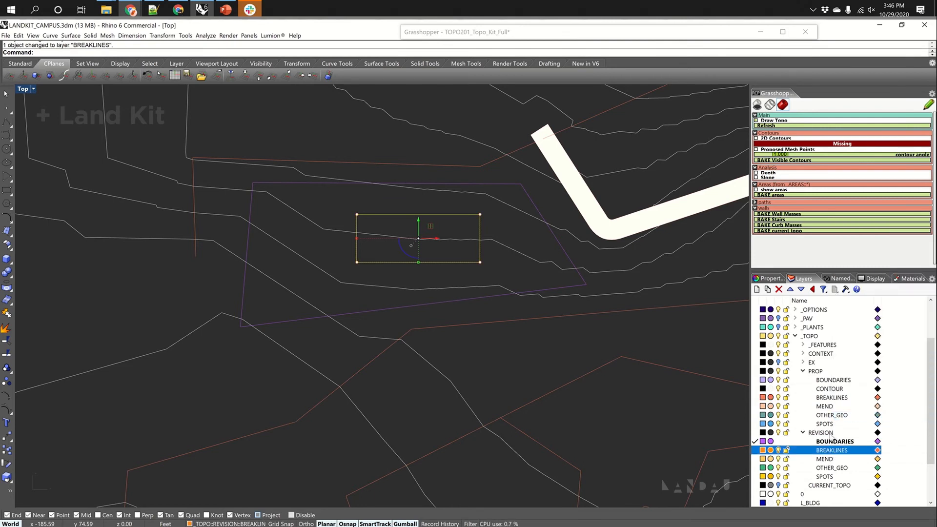
key("ctrl+F4")
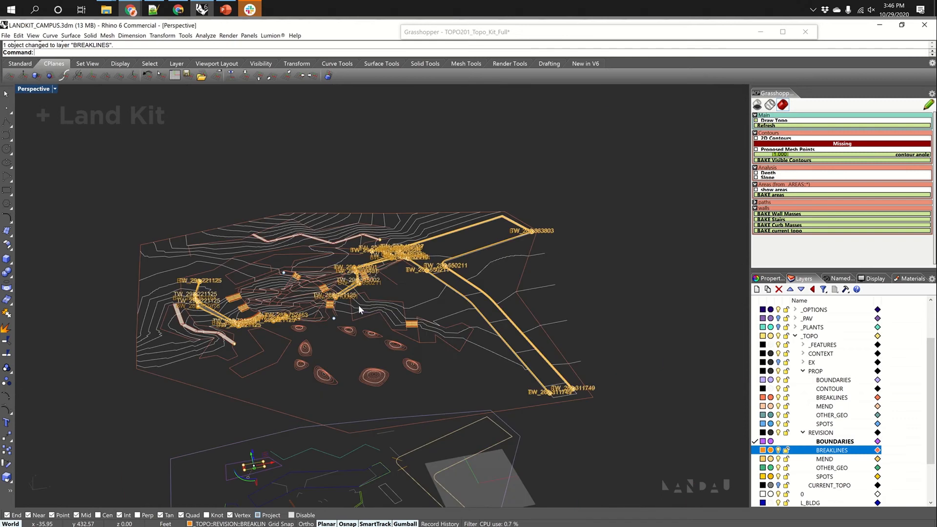
scroll(394, 279, "down", 3)
right_click_drag(331, 353, 380, 322, "shift")
scroll(320, 395, "up", 2)
left_click_drag(307, 412, 289, 207)
scroll(289, 208, "up", 10)
right_click_drag(318, 266, 286, 292)
left_click_drag(286, 292, 286, 231)
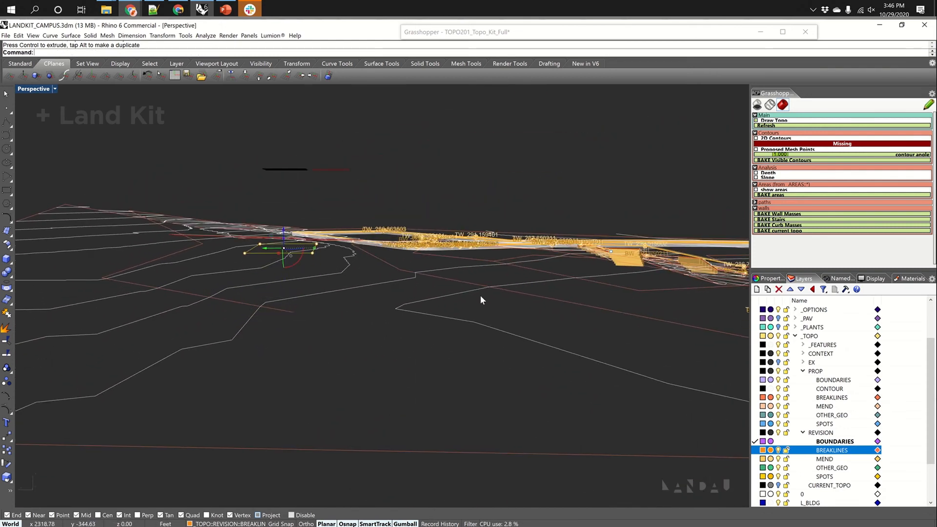
right_click_drag(480, 296, 447, 293)
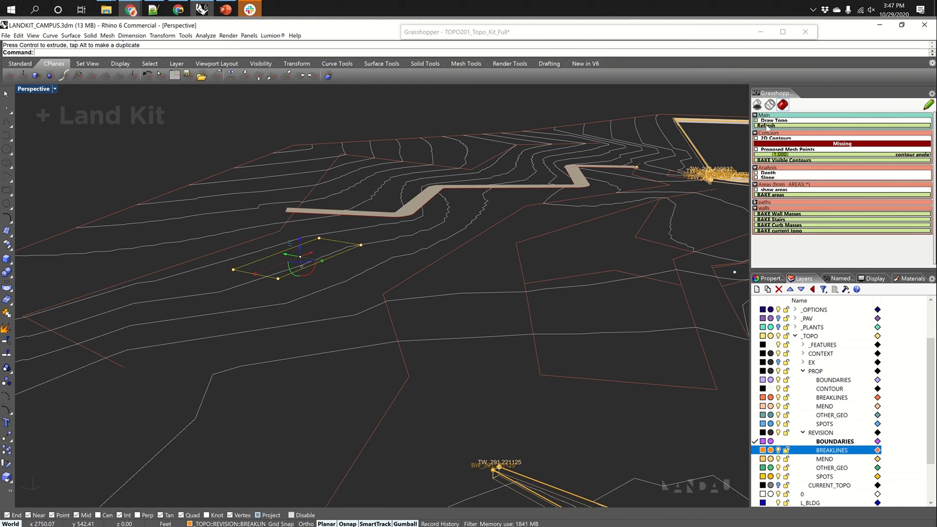
Inspect the Refresh input that feeds both topo geo sets in Grasshopper, and refresh the geo sets to update the topo.
double_click(684, 34)
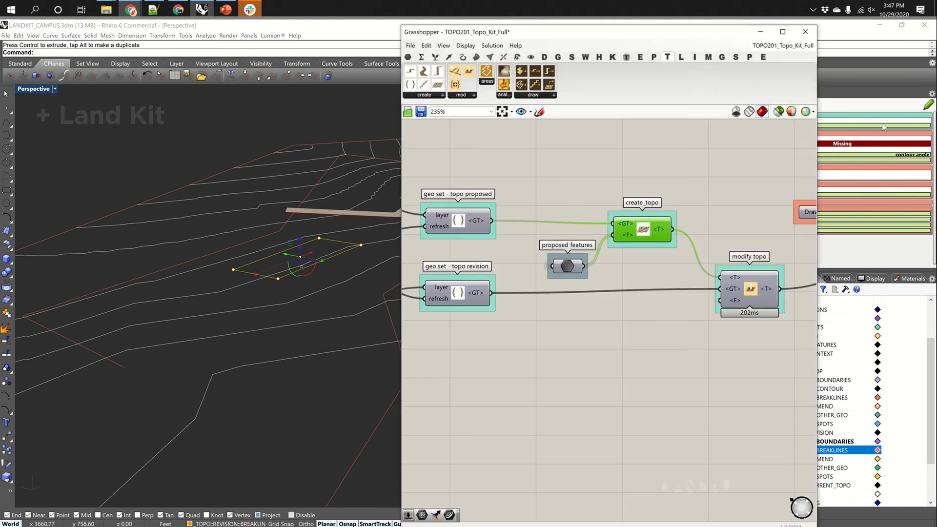
right_click_drag(584, 301, 666, 287)
scroll(701, 295, "down", 4)
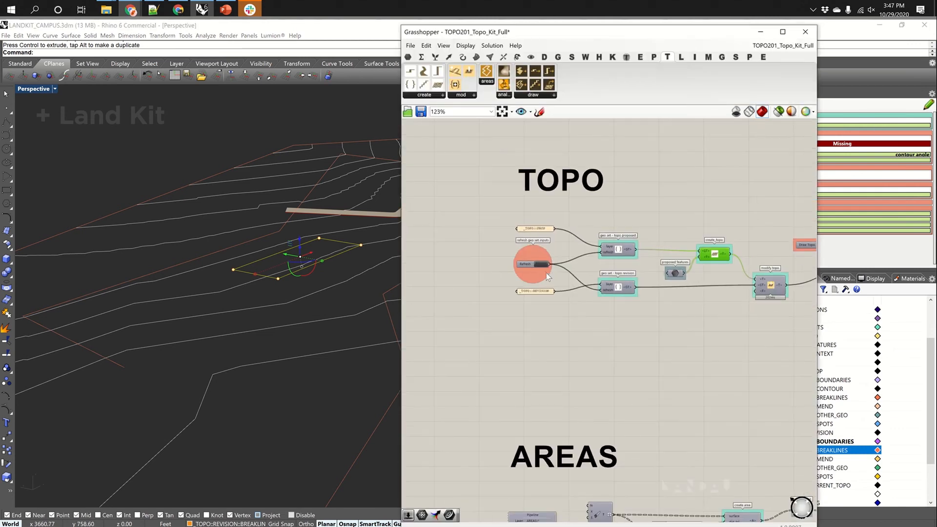
scroll(546, 273, "up", 5)
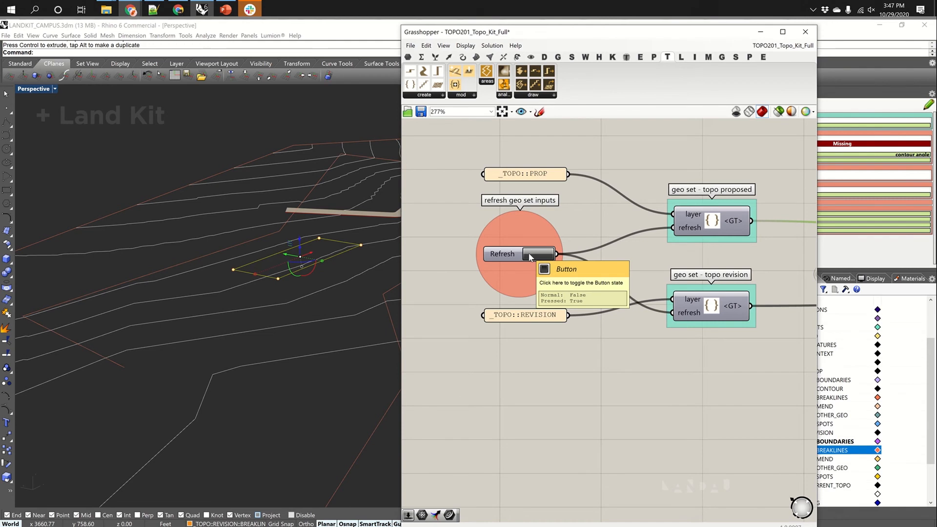
double_click(583, 35)
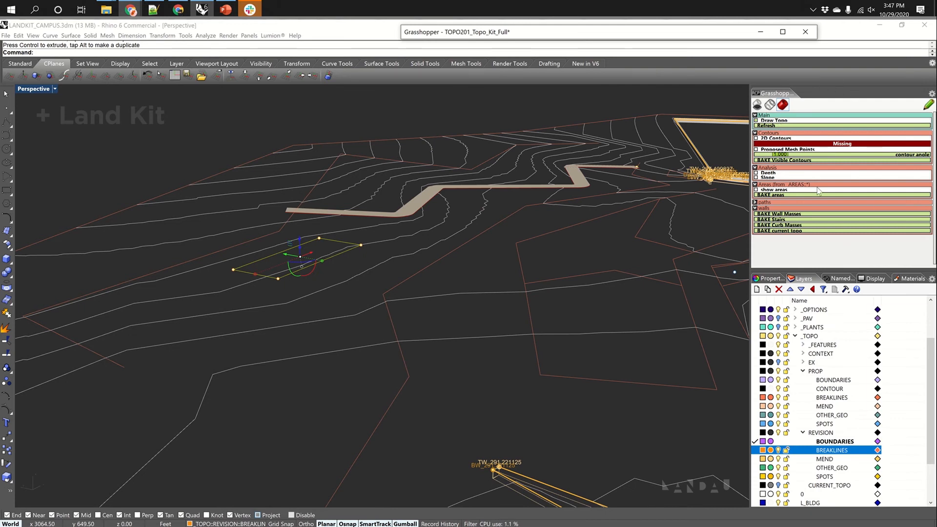
left_click(764, 125)
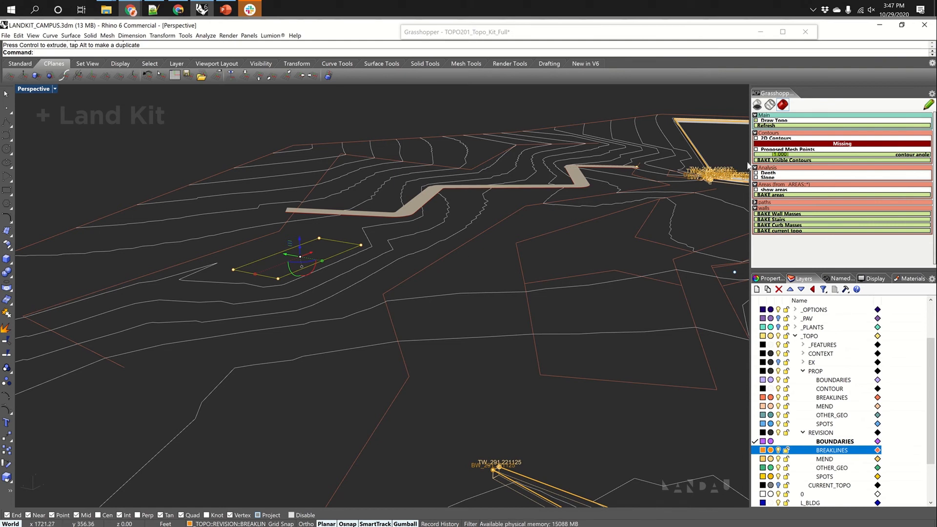
Turn on the proposed mesh points and raise the breakline rectangle well above the hillside, refreshing the topo to match.
left_click(773, 159)
scroll(510, 244, "up", 5)
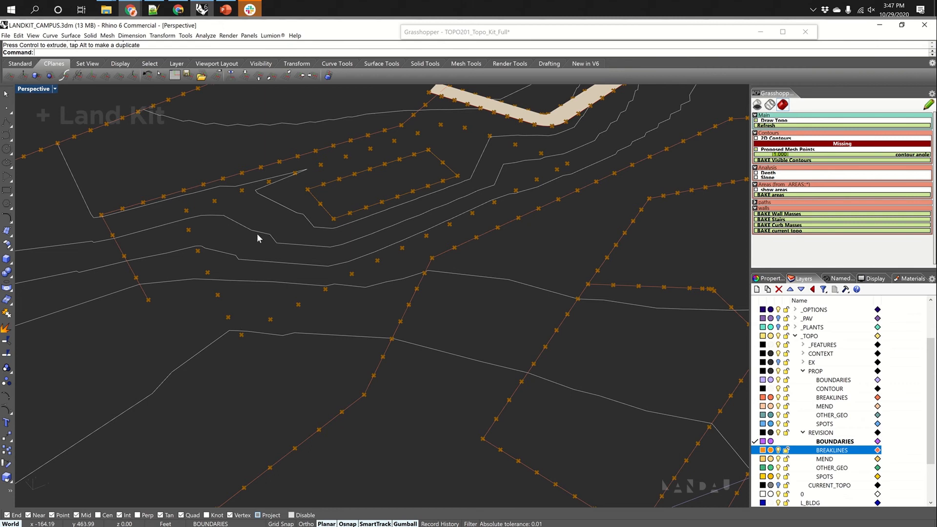
left_click(358, 212)
mouse_move(358, 214)
right_mouse_down()
mouse_move(375, 270)
mouse_move(356, 226)
right_mouse_up()
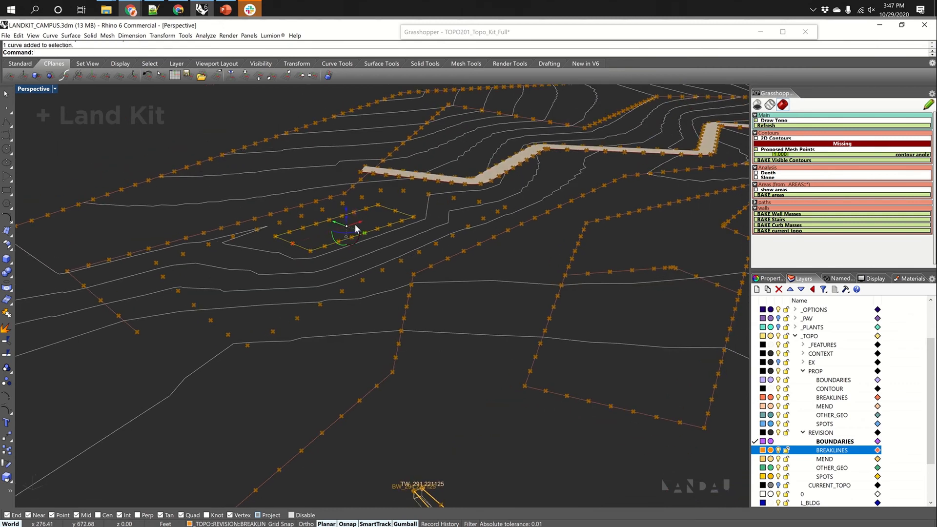
left_click_drag(345, 210, 344, 160)
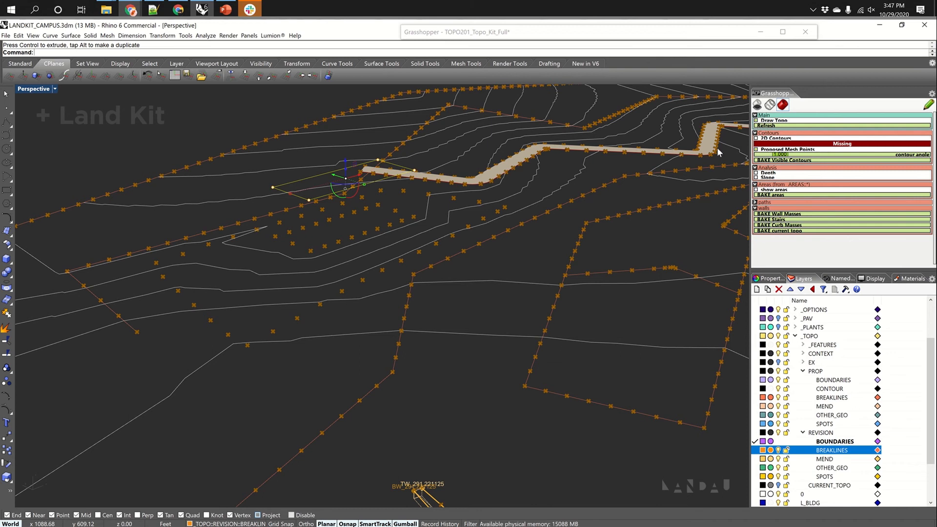
left_click(761, 126)
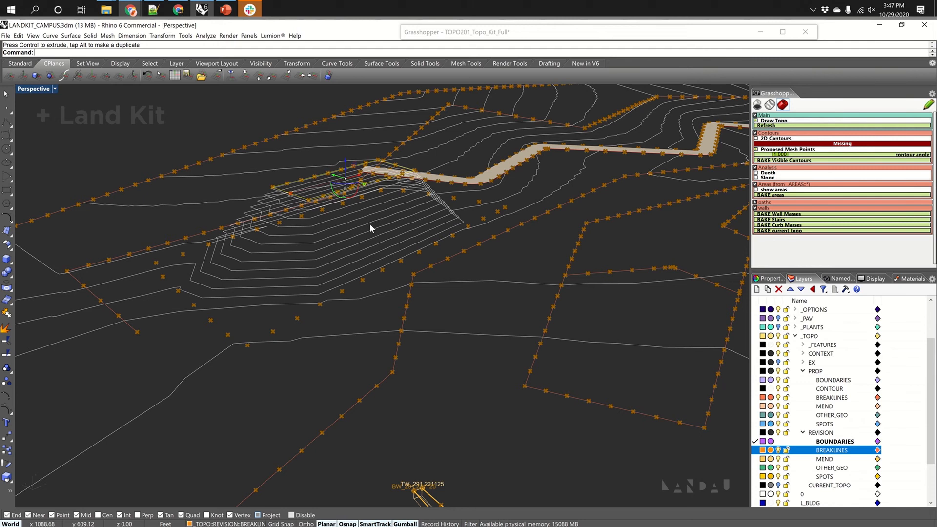
Examine how the contours and mesh points slope from the raised breakline rectangle down to the revision boundary.
right_click_drag(308, 230, 490, 188)
scroll(491, 189, "up", 6)
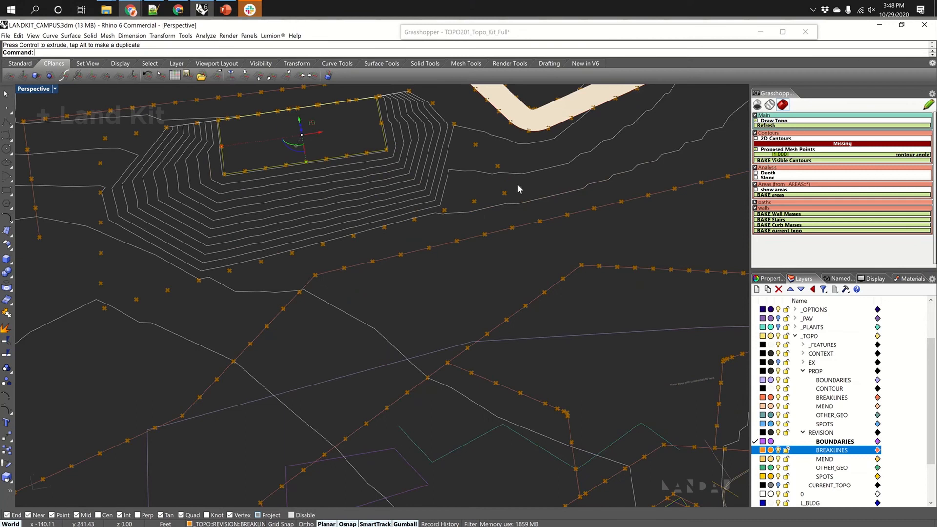
right_click_drag(477, 142, 483, 163)
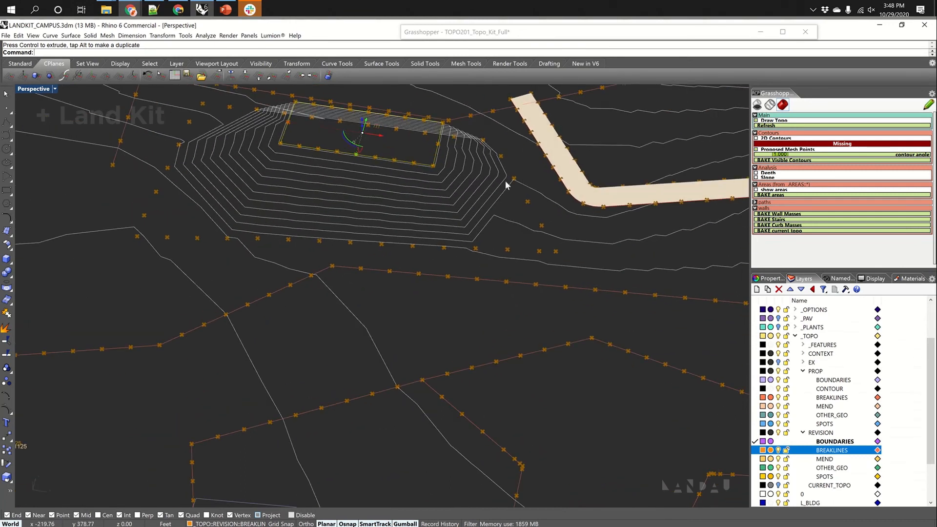
mouse_move(538, 255)
right_mouse_down()
mouse_move(539, 224)
mouse_move(537, 273)
right_mouse_up()
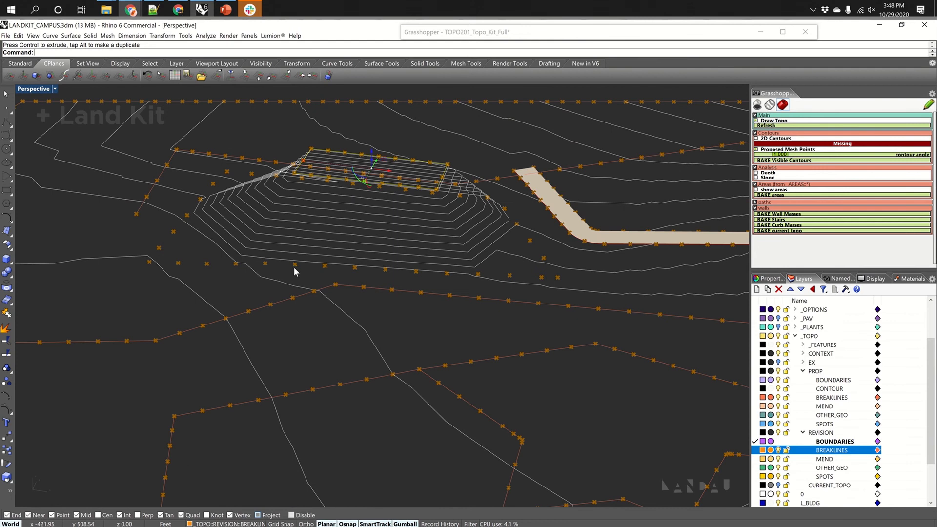
right_click_drag(294, 270, 301, 275)
scroll(378, 251, "down", 2)
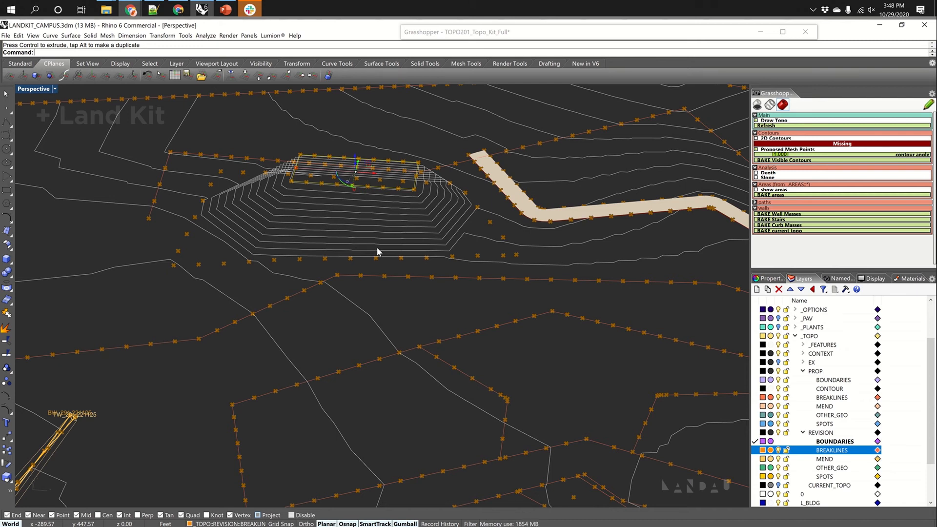
scroll(364, 265, "down", 4)
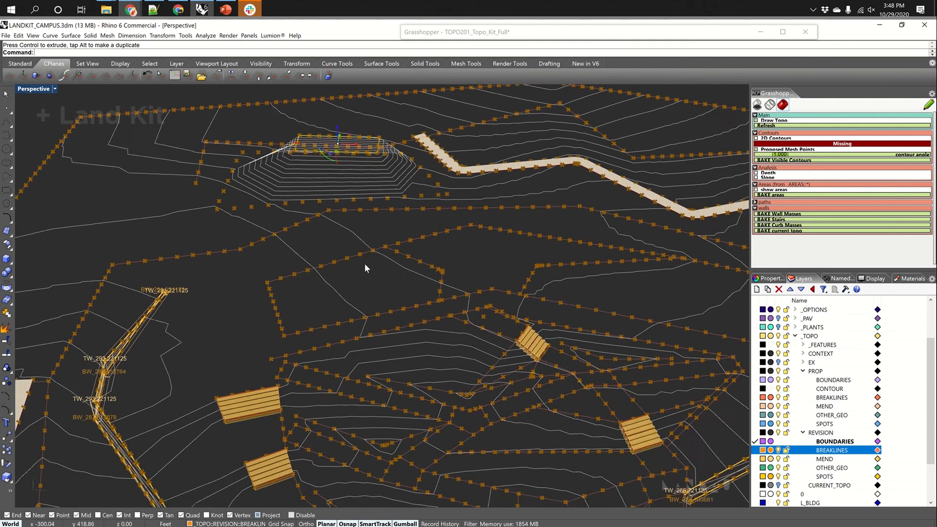
Turn off the proposed mesh points and examine the contours and breaklines around the stairs.
scroll(488, 282, "up", 5)
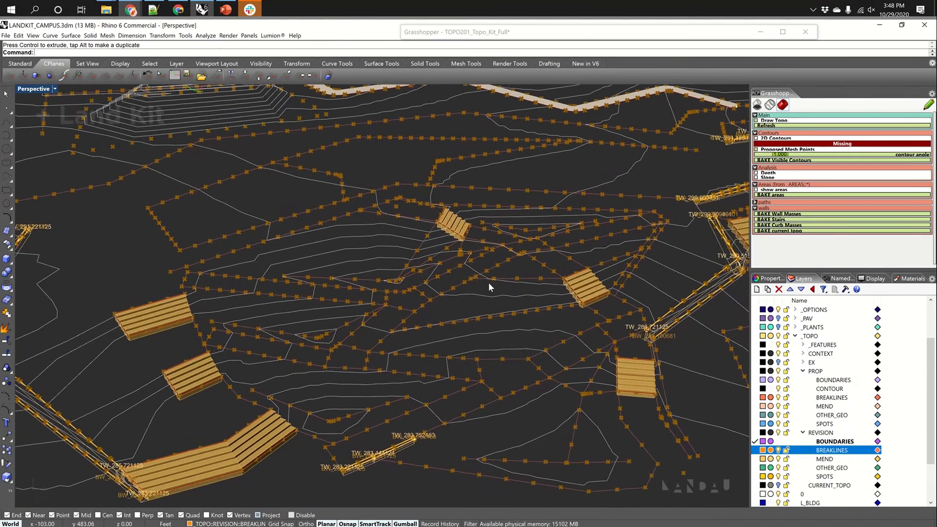
scroll(488, 282, "up", 2)
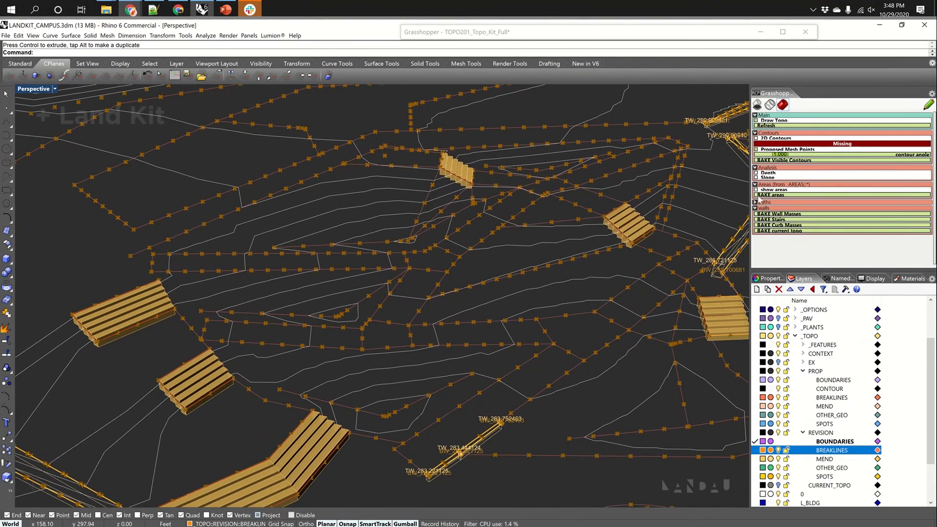
left_click(757, 150)
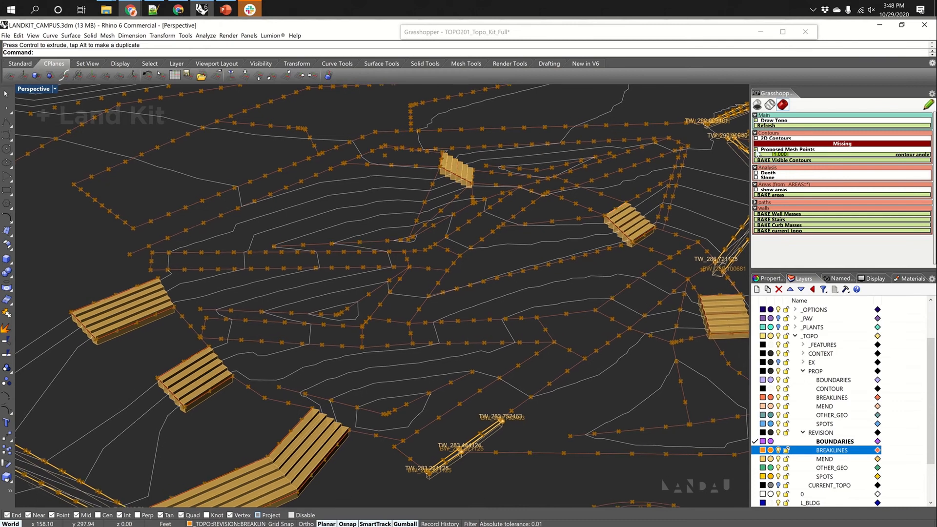
scroll(729, 189, "up", 5)
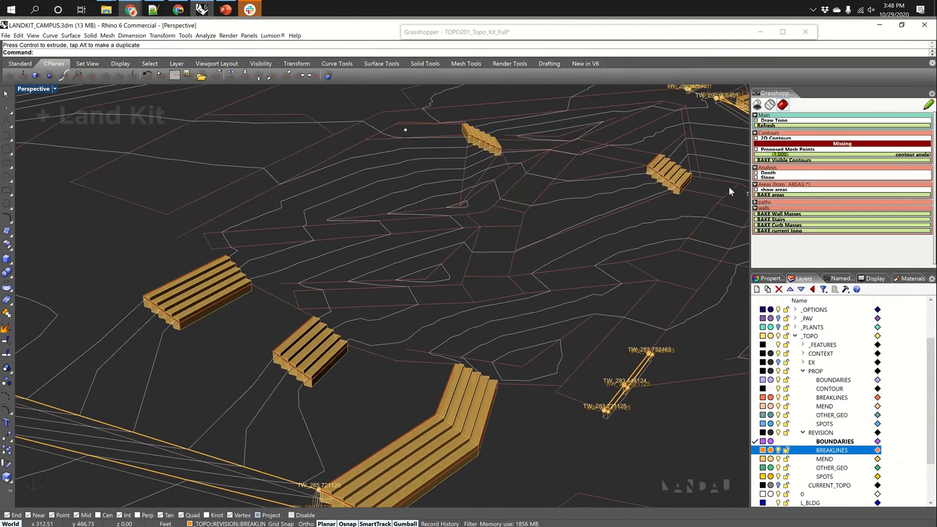
right_click_drag(728, 186, 508, 257)
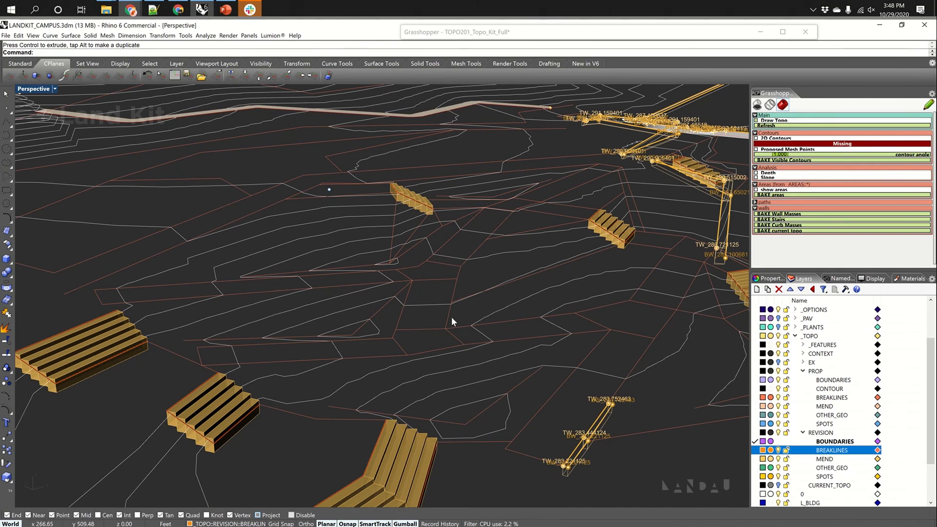
right_click_drag(452, 317, 292, 331)
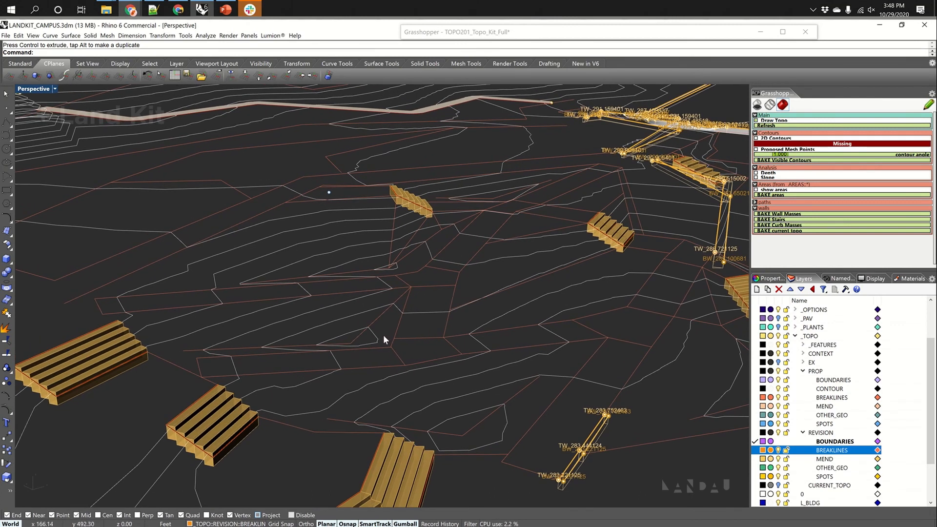
right_click_drag(384, 336, 400, 270)
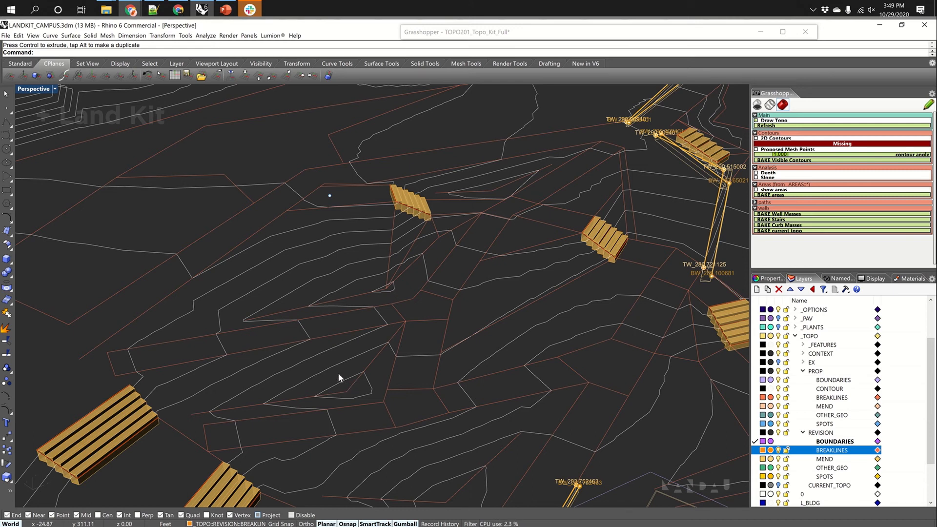
Select the sloped surface that generates the stair nearest the TW_286.721125 wall label and turn on its control points.
scroll(338, 372, "down", 3)
right_click_drag(338, 373, 511, 300)
scroll(512, 300, "up", 5)
scroll(513, 297, "up", 2)
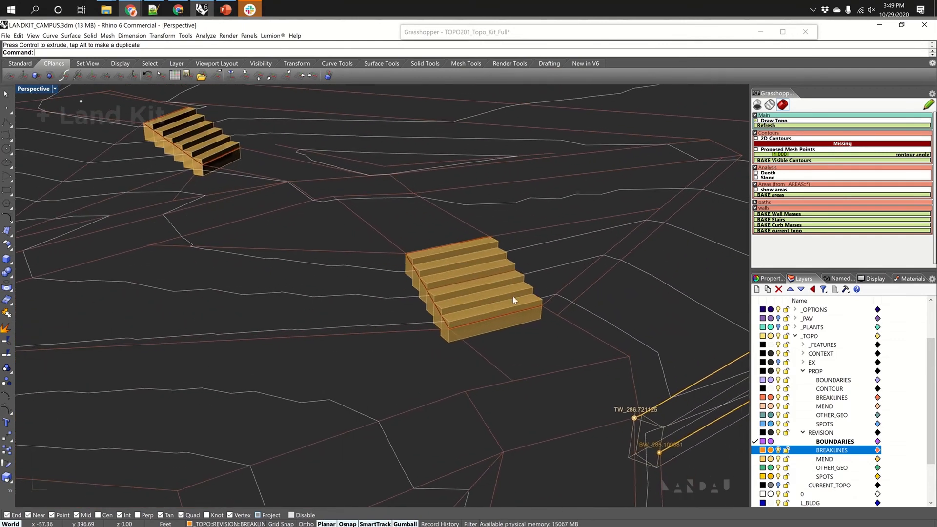
left_click(479, 277)
right_click_drag(480, 279, 480, 278)
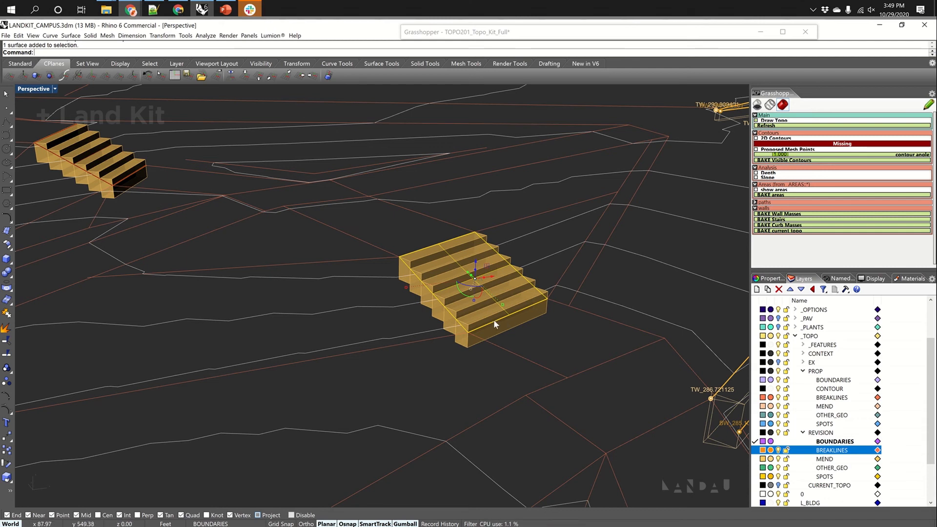
key("F10")
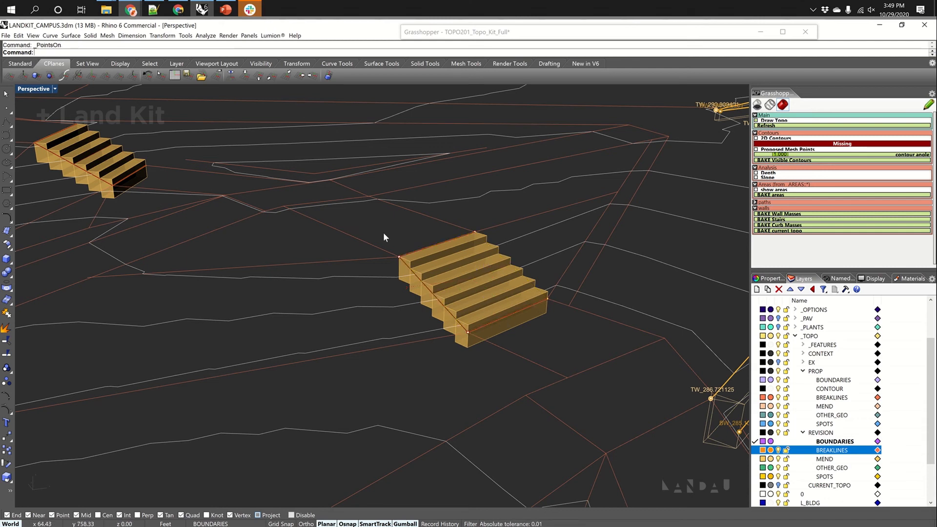
Try raising the two upper corner points of the stair surface by 1 foot, and undo the move.
left_click_drag(367, 207, 495, 271)
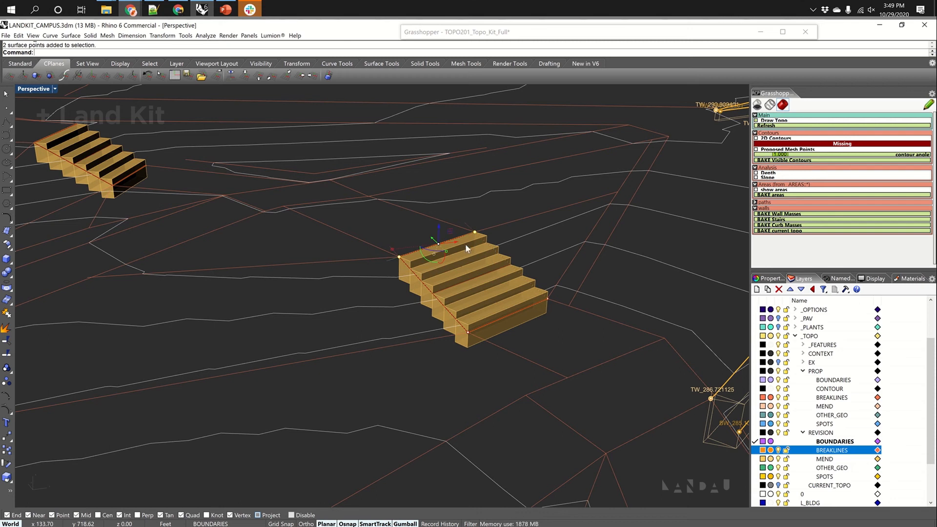
left_click(439, 228)
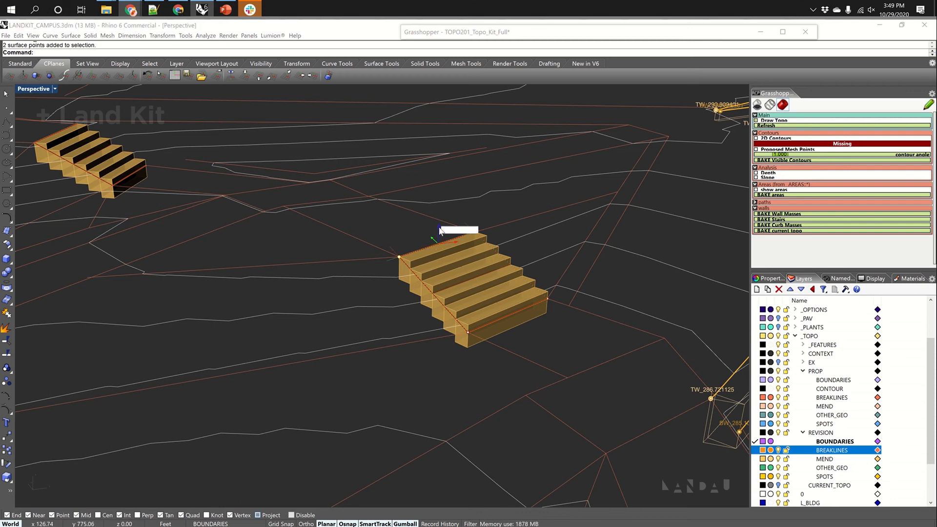
type("1")
key("Return")
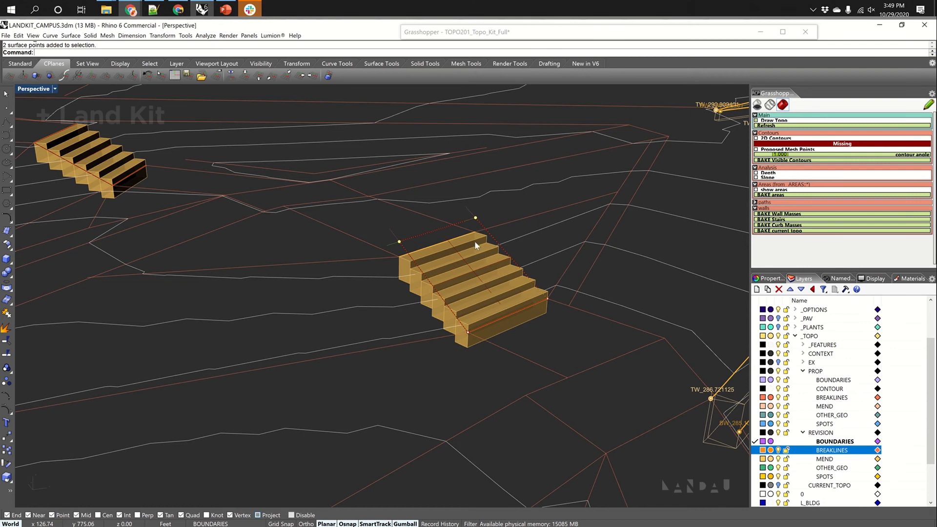
key("ctrl+alt+w")
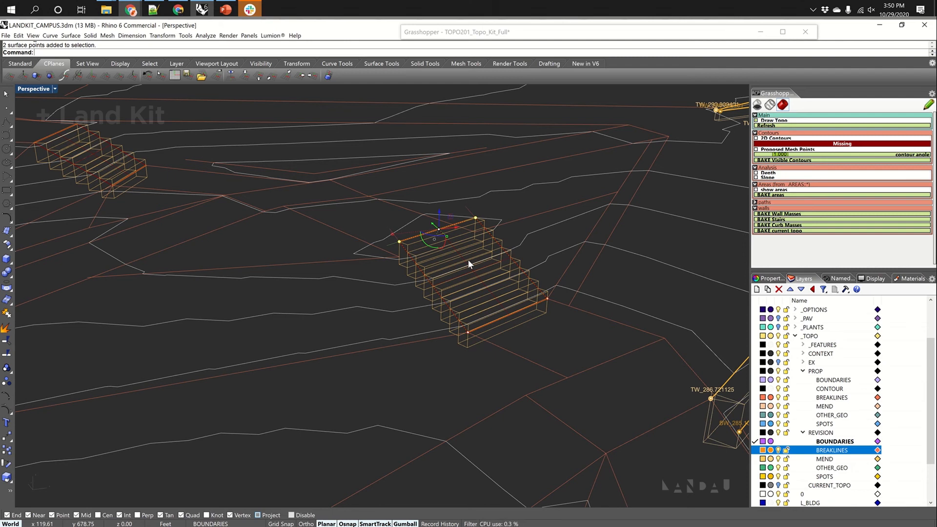
key("ctrl+z")
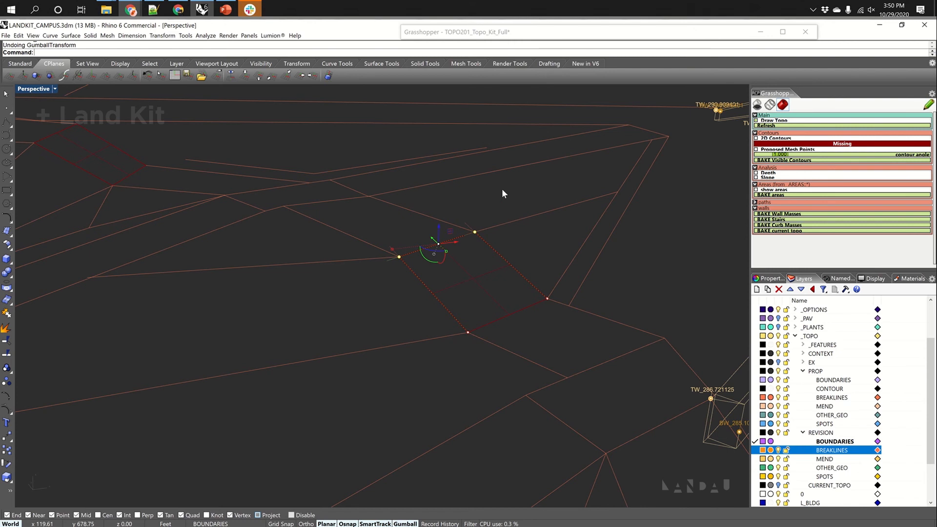
key("Escape")
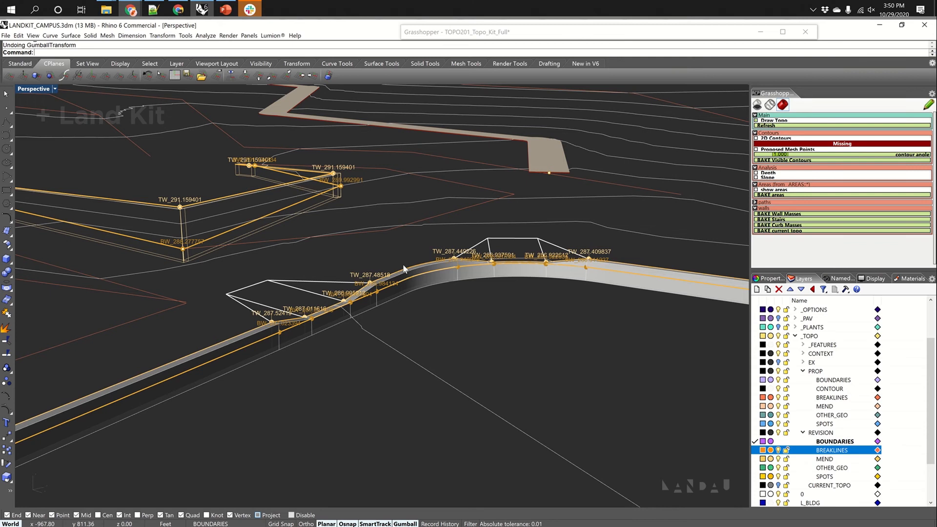
Switch to the Top view and examine the curved curb with its two curb-cut ramps.
right_click_drag(406, 264, 449, 206)
key("ctrl+F2")
scroll(381, 289, "down", 3)
key("ctrl+F1")
scroll(481, 290, "up", 18)
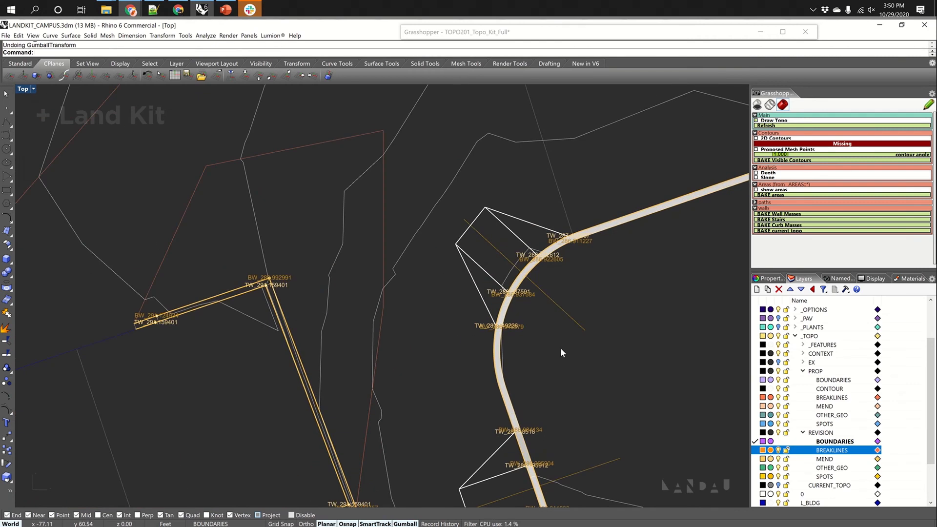
Bring up the Grasshopper definition and examine the create curbs and add curb cuts components with their settings.
double_click(601, 33)
right_click_drag(542, 313, 702, 238)
scroll(703, 240, "down", 10)
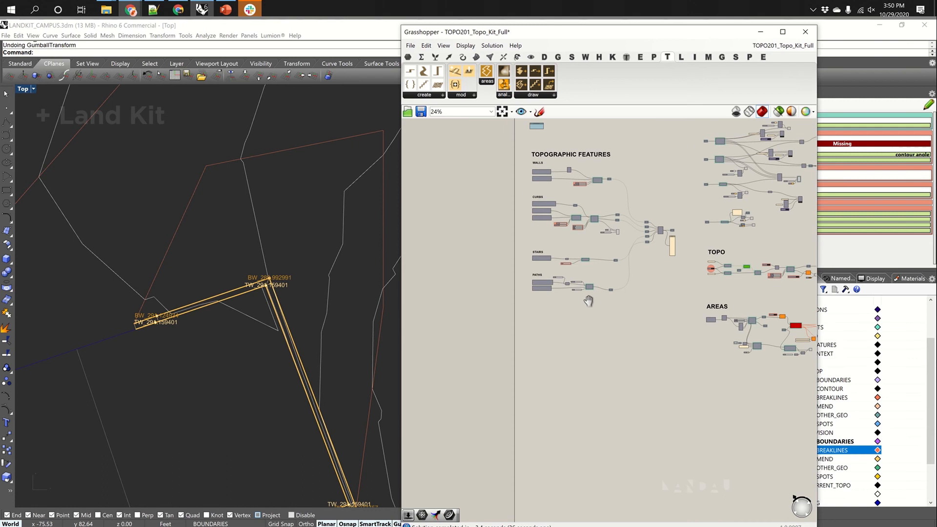
scroll(606, 221, "up", 8)
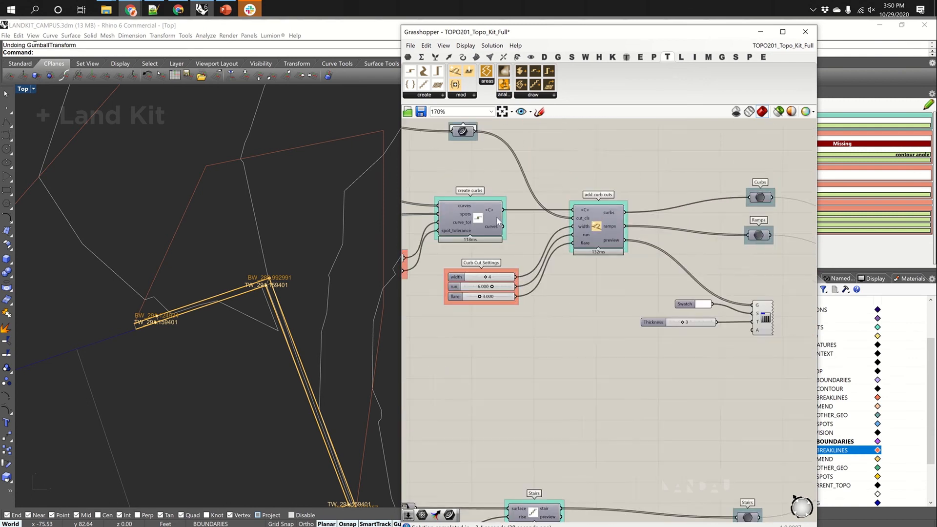
right_click_drag(559, 214, 591, 223)
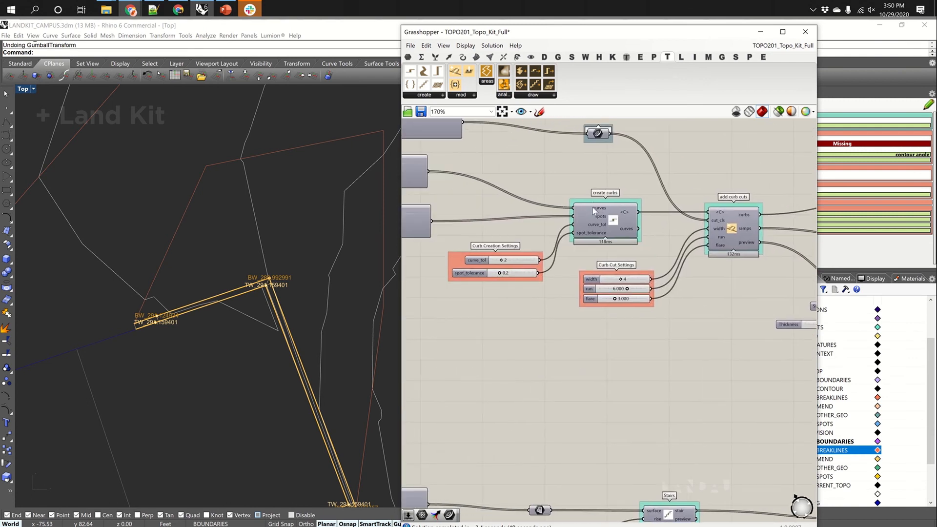
scroll(594, 211, "up", 3)
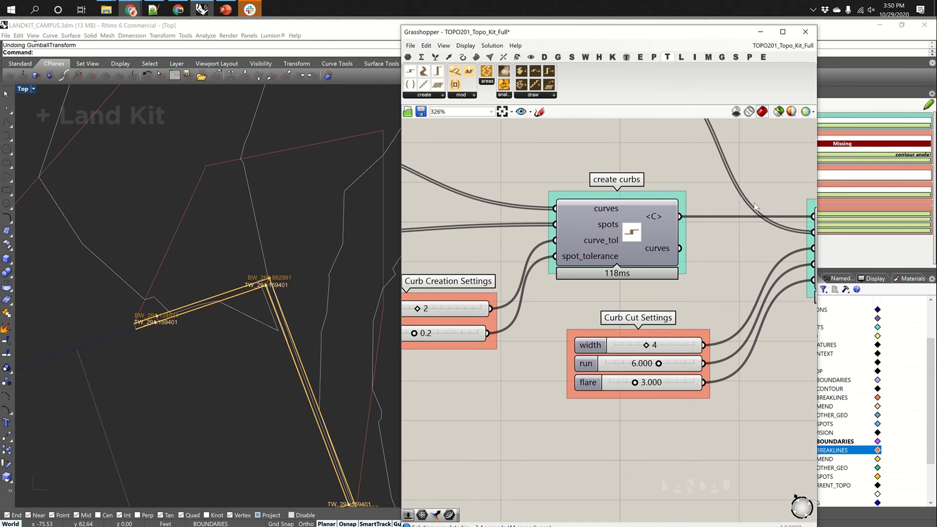
right_click_drag(754, 206, 617, 204)
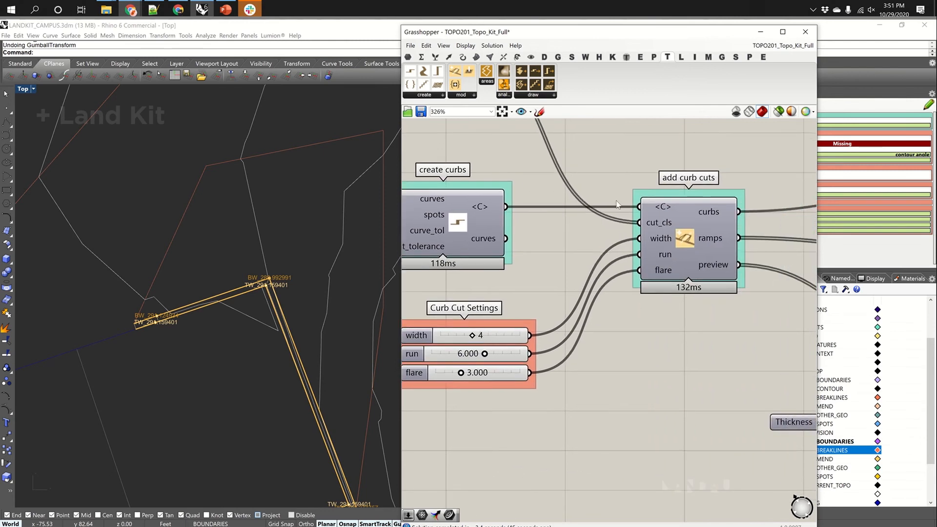
scroll(682, 246, "down", 3)
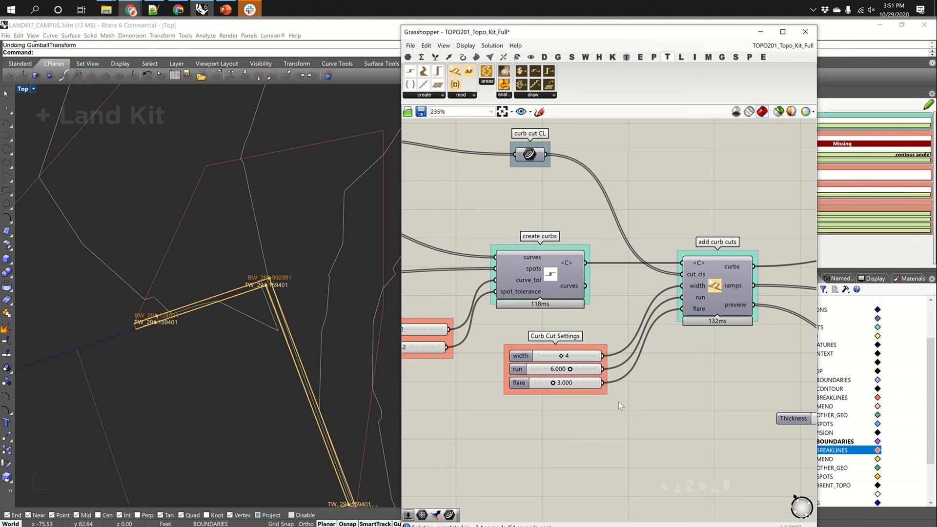
Try a curb cut run of 5 with the ramps in view, and restore the run to 6.
right_click_drag(241, 245, 68, 213)
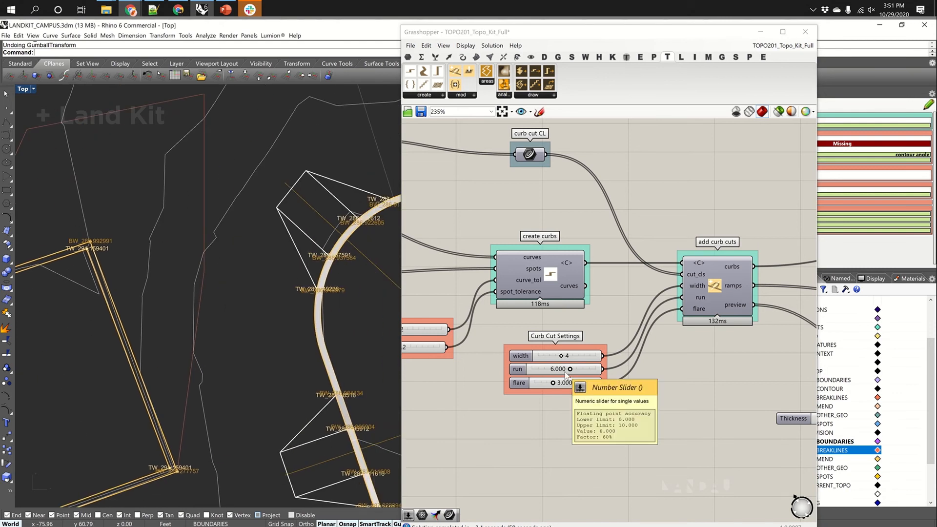
double_click(569, 369)
type("5")
key("Return")
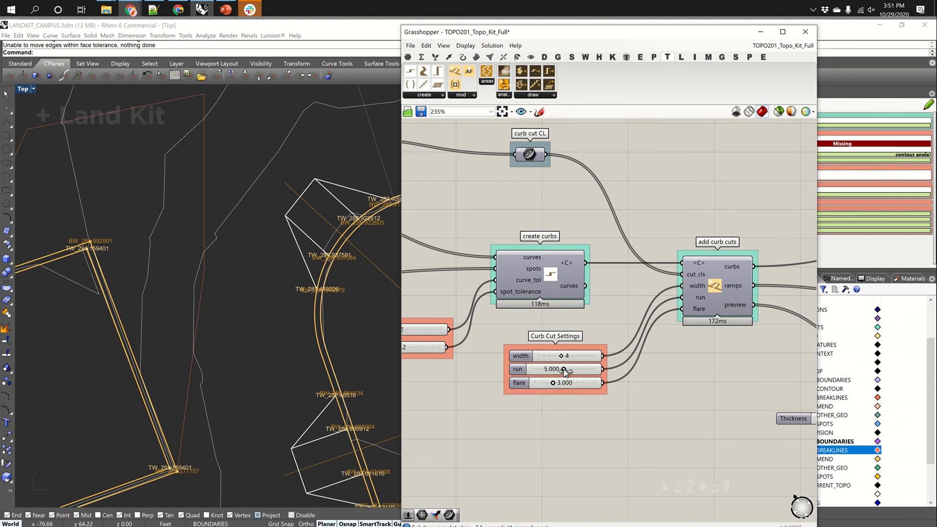
left_click_drag(563, 369, 570, 369)
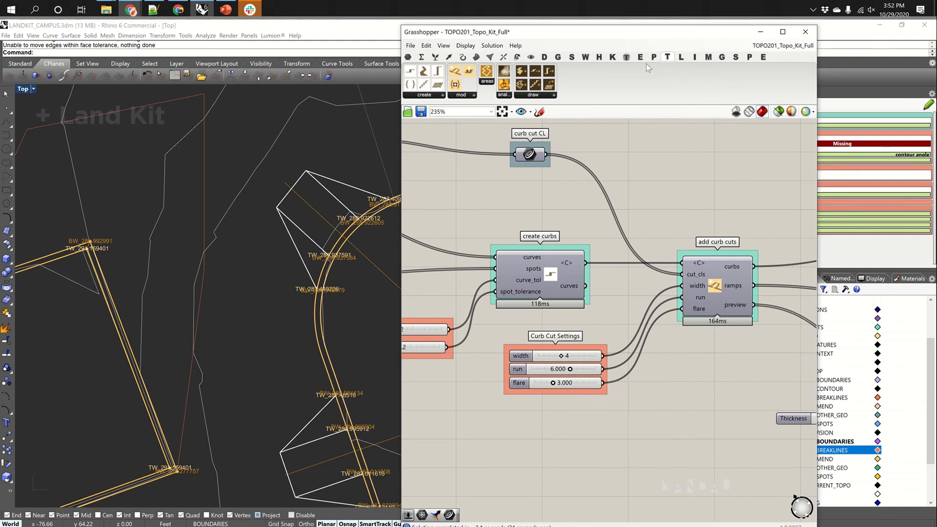
Expand the _FEATURES sublayers under _TOPO and make the curb cut centerline layer CUT_CL current.
double_click(662, 31)
scroll(424, 127, "down", 6)
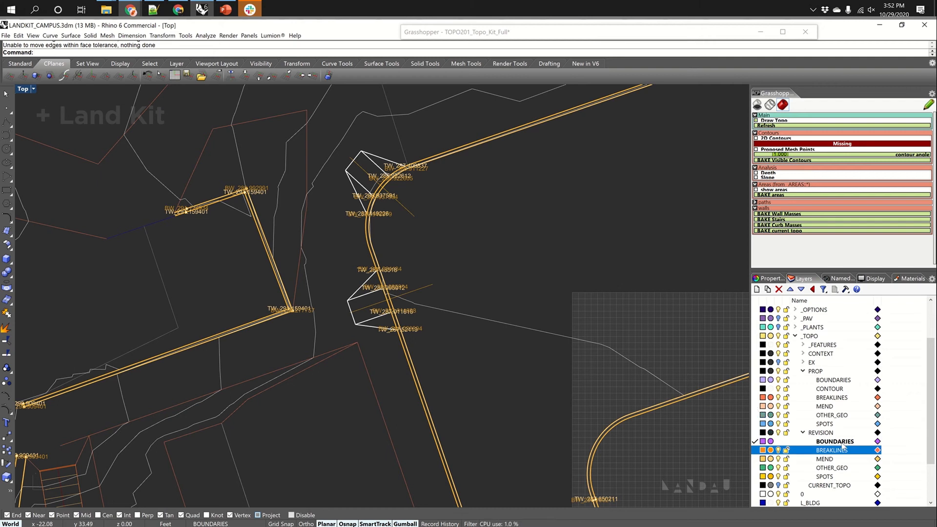
left_click(803, 371)
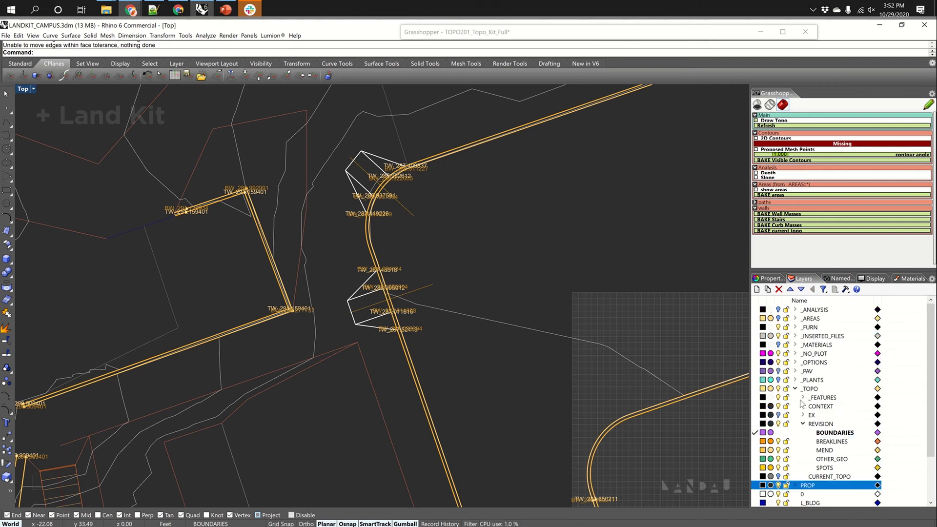
left_click(819, 398)
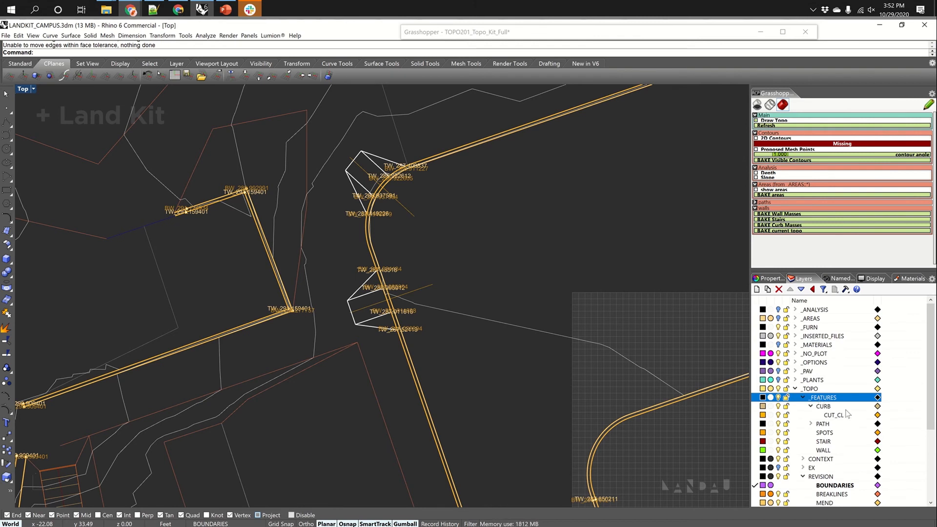
double_click(826, 414)
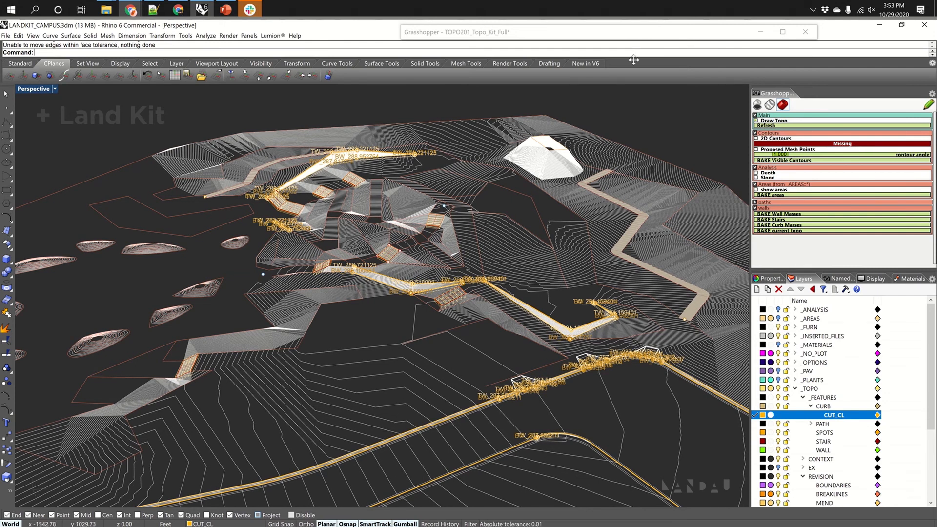
Connect the 1 Foot slider to the contour component's distance input and view the topo's contours in perspective.
double_click(636, 36)
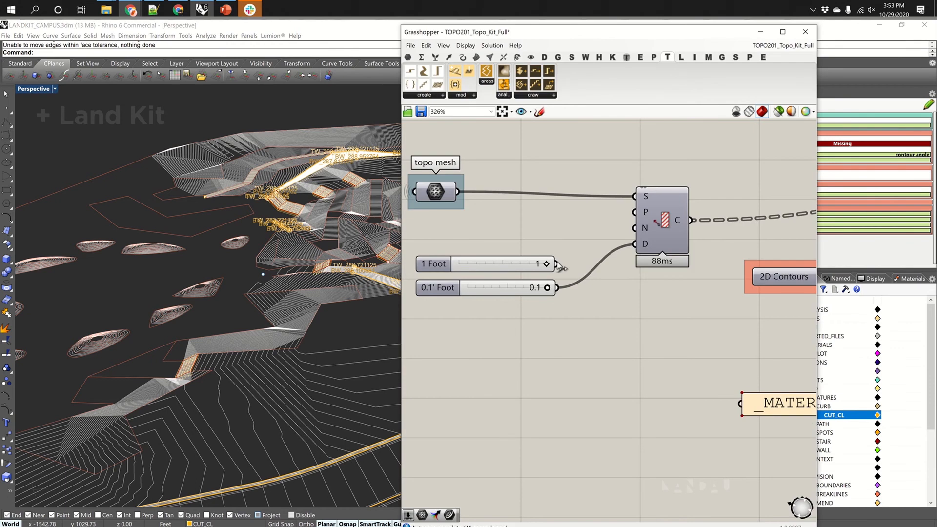
left_click_drag(556, 263, 633, 244)
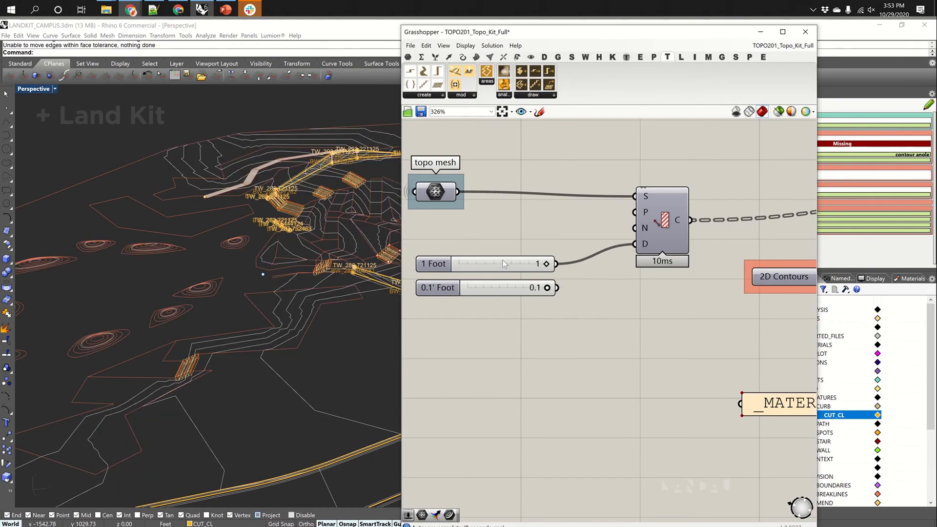
double_click(610, 33)
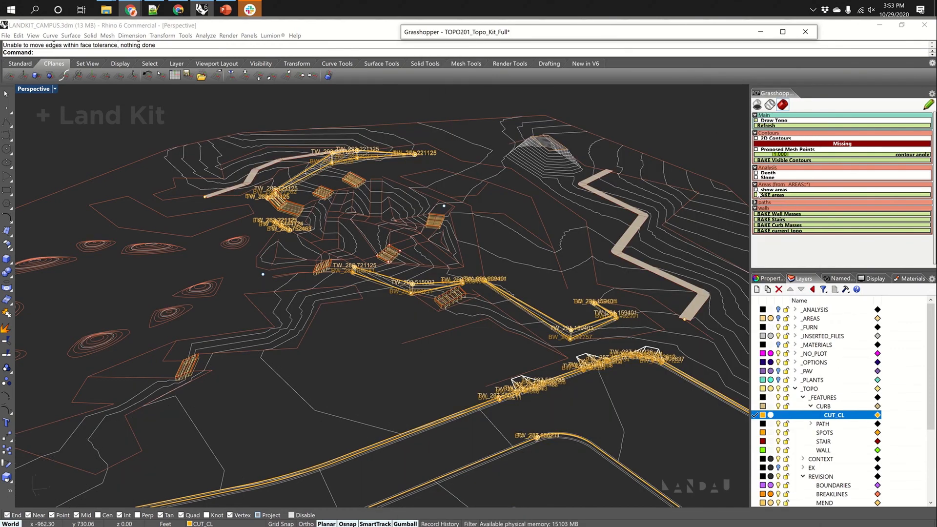
scroll(678, 209, "down", 3)
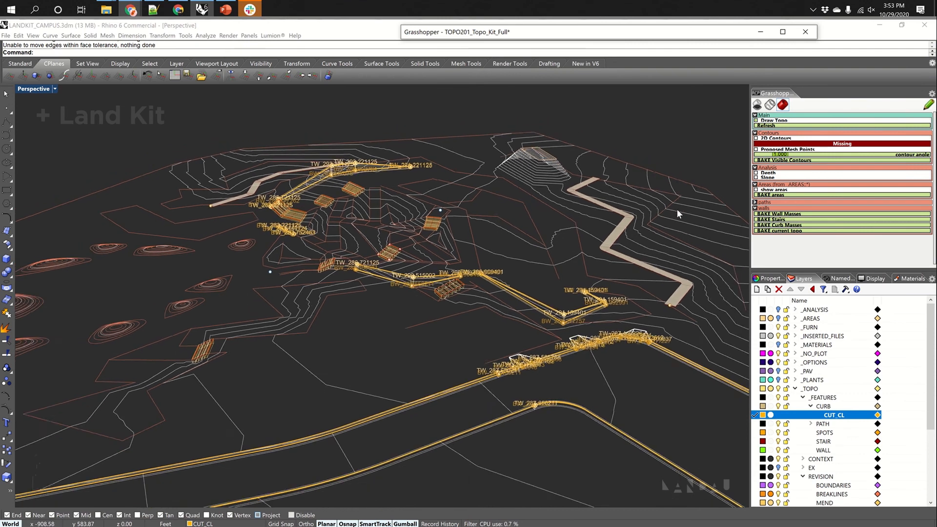
scroll(677, 209, "down", 3)
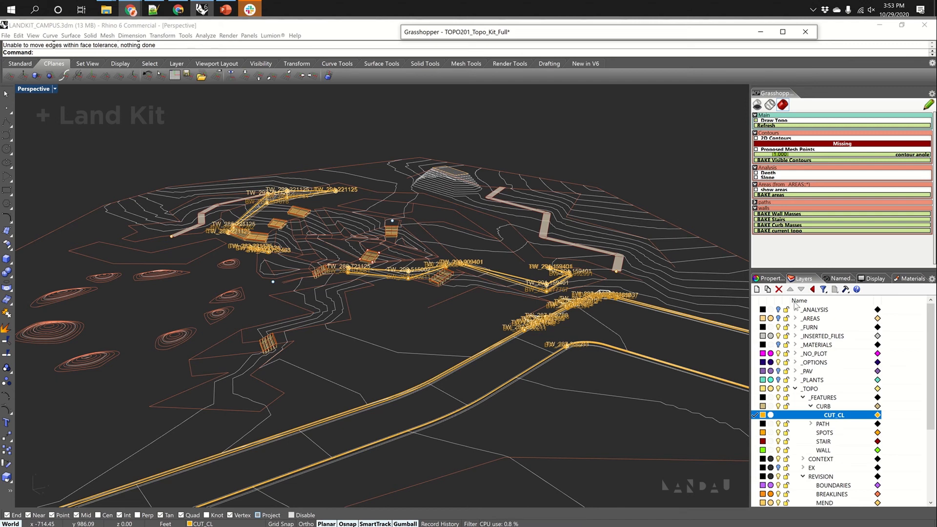
Turn on the _AREAS layer, set the perspective view to Shaded and examine the site's area surfaces.
left_click(781, 323)
scroll(643, 290, "down", 3)
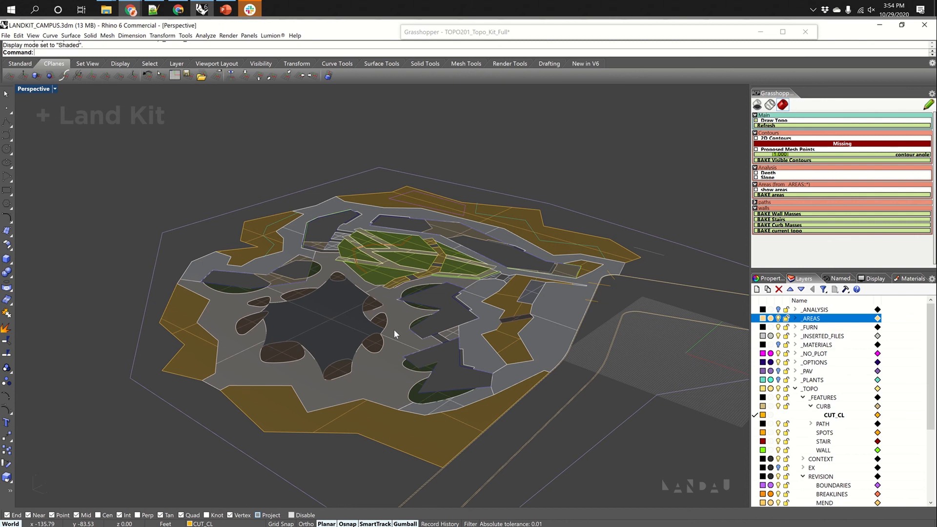
scroll(454, 348, "up", 5)
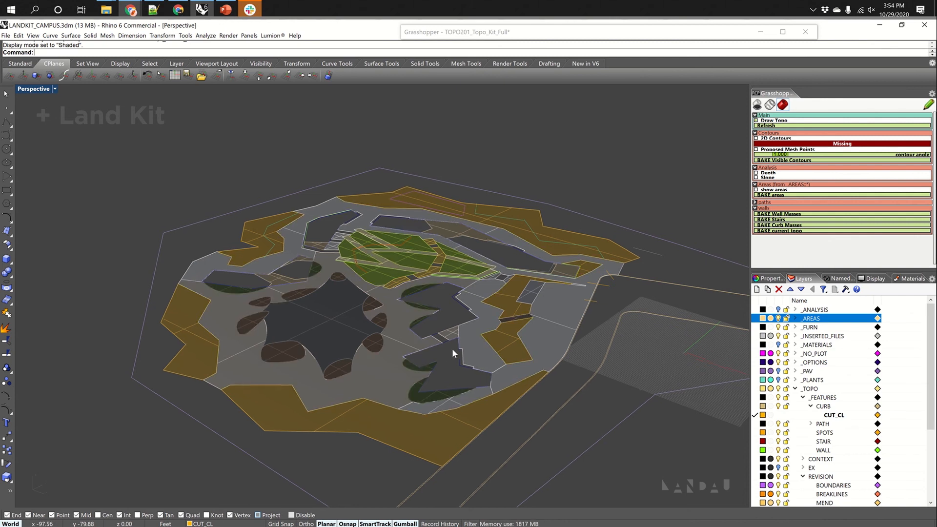
scroll(401, 282, "up", 2)
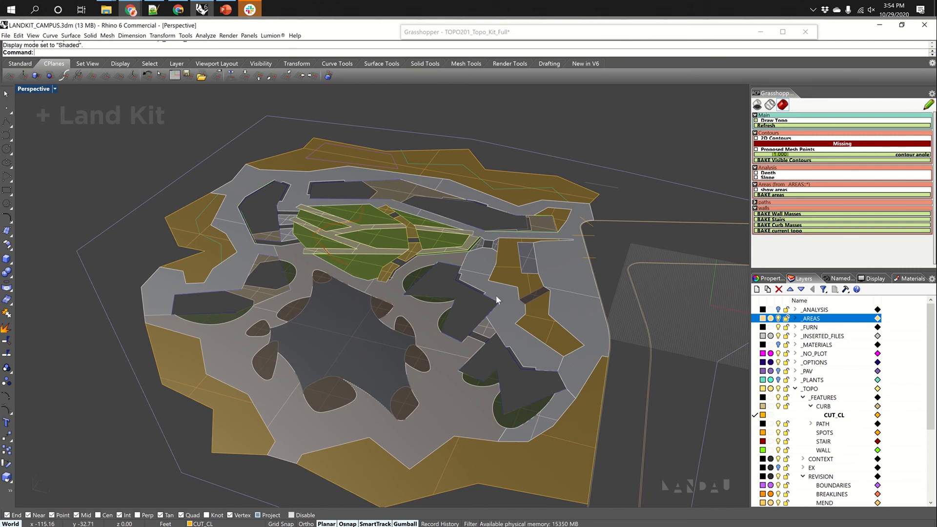
scroll(498, 288, "down", 4)
right_click_drag(448, 318, 457, 320)
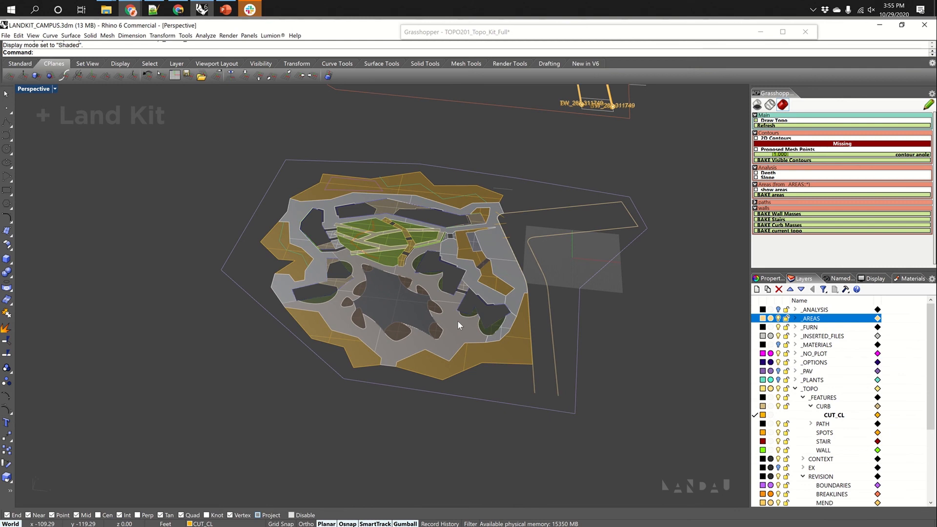
Draw a line across the light granite paving and beyond both site edges, and assign it to the _NO_PLOT layer.
type("l")
key("Return")
left_click(213, 328)
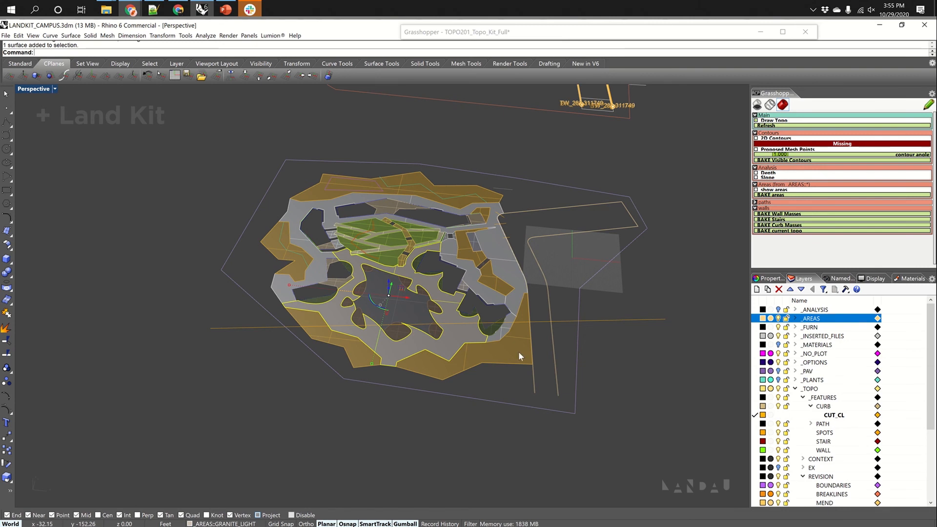
right_click(804, 355)
left_click_drag(686, 304, 647, 340)
right_click(804, 352)
left_click(831, 319)
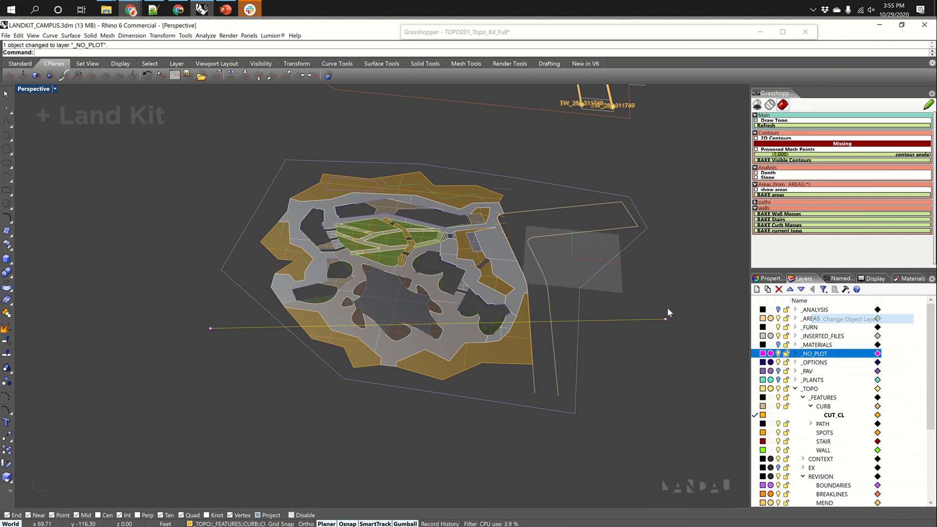
Shift the _NO_PLOT line slightly from its place across the light granite paving.
left_click(455, 338)
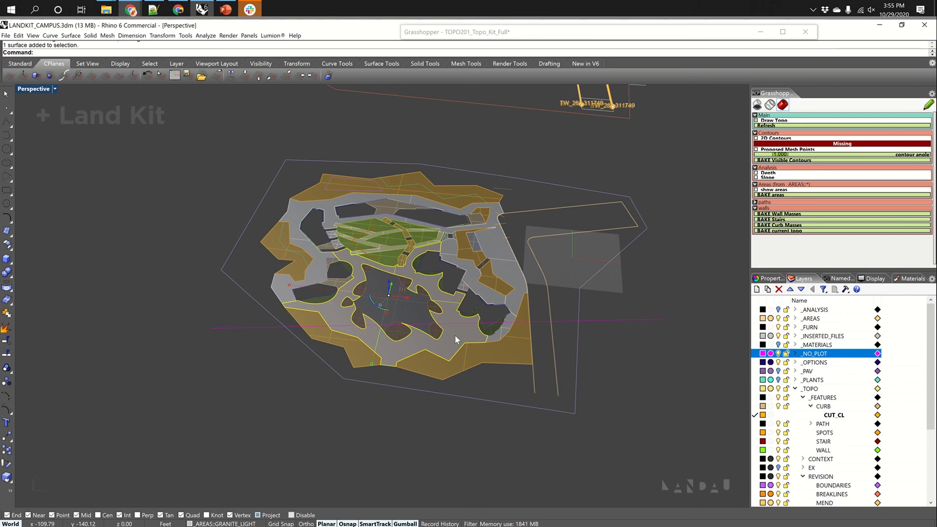
left_click(454, 322)
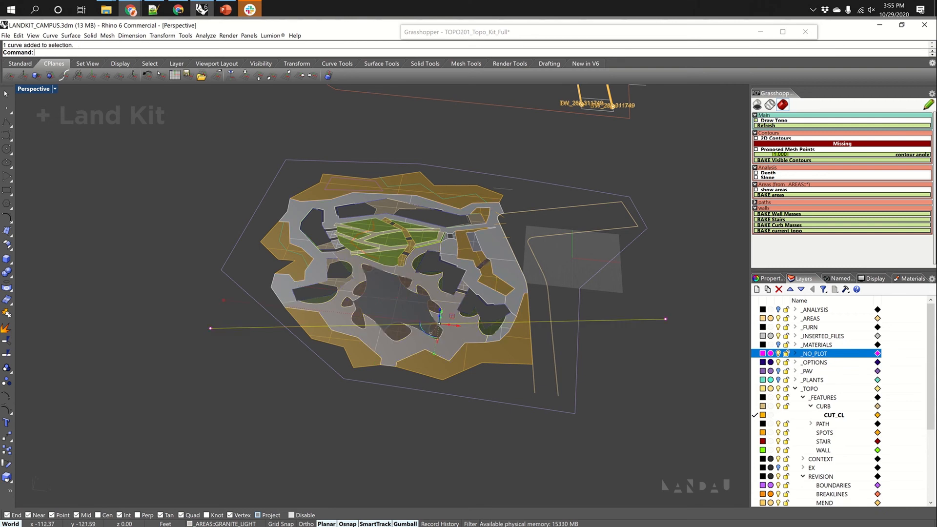
left_click_drag(443, 318, 412, 323)
Try splitting the GRANITE_LIGHT paving surface with the _NO_PLOT line, and select each resulting piece in turn.
left_click(461, 328)
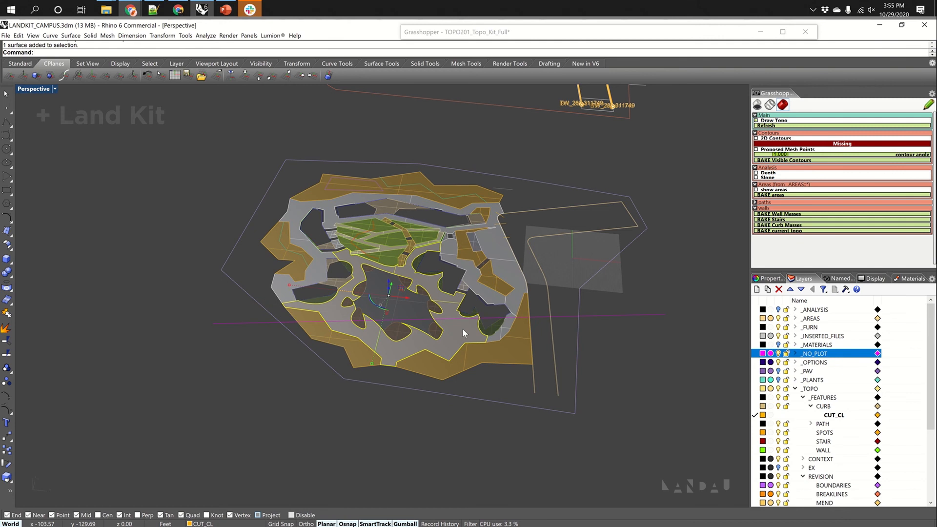
scroll(461, 328, "up", 3)
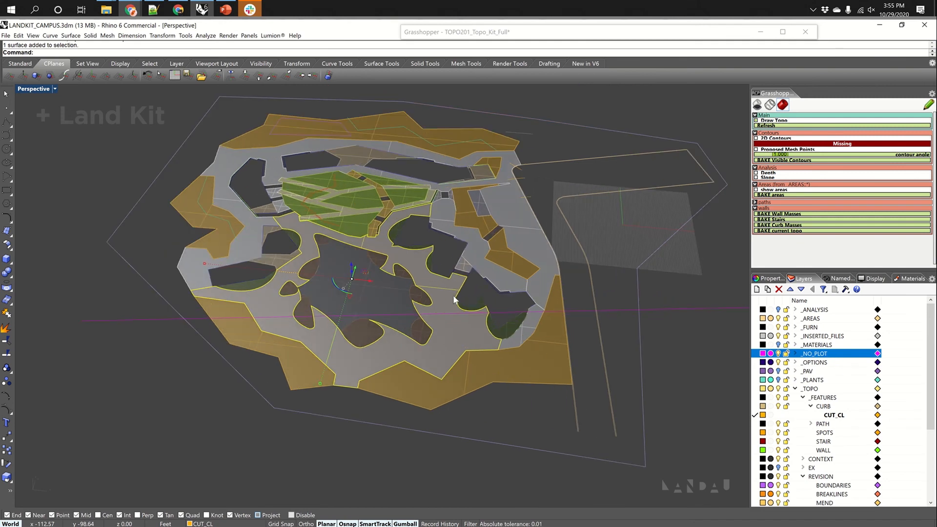
type("Split")
key("Return")
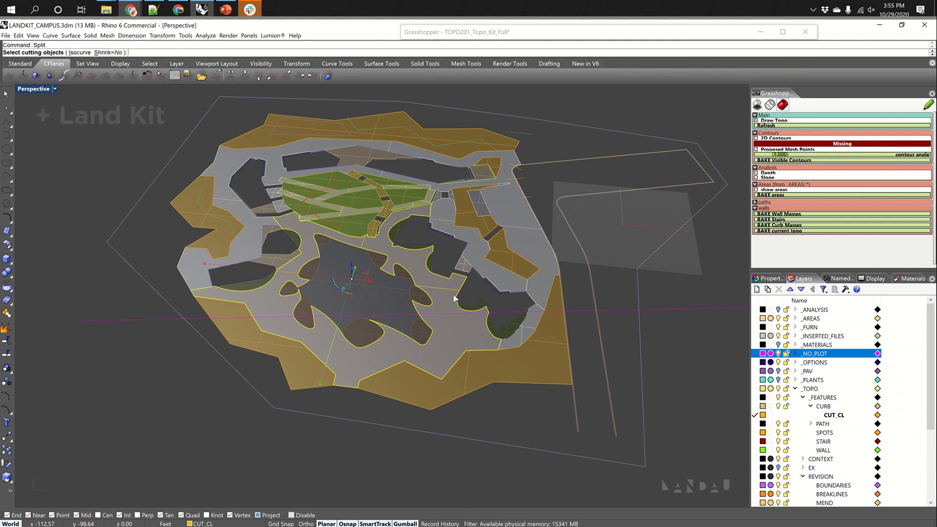
left_click_drag(626, 290, 614, 328)
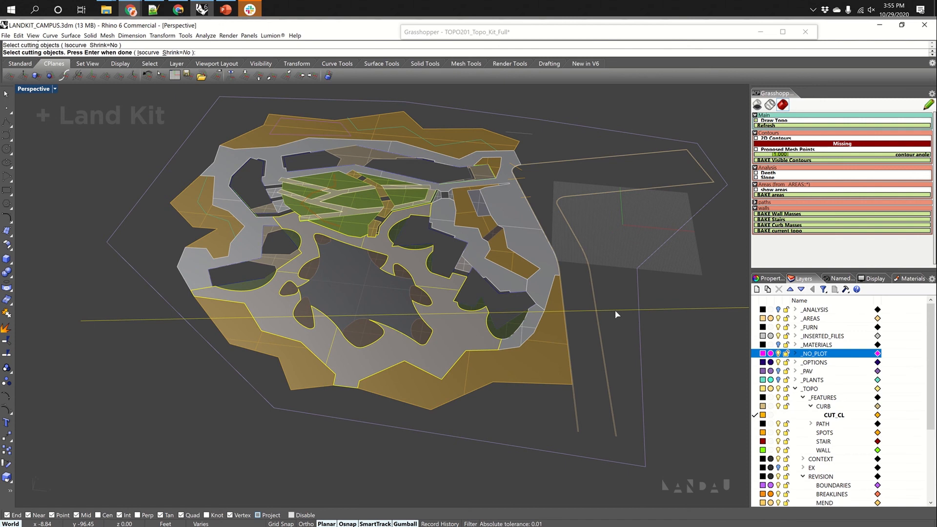
key("Return")
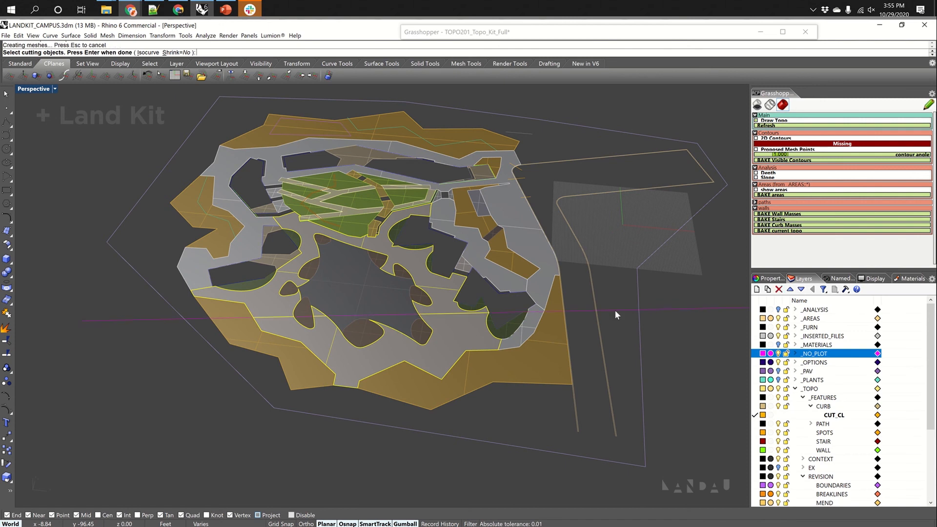
left_click(466, 327)
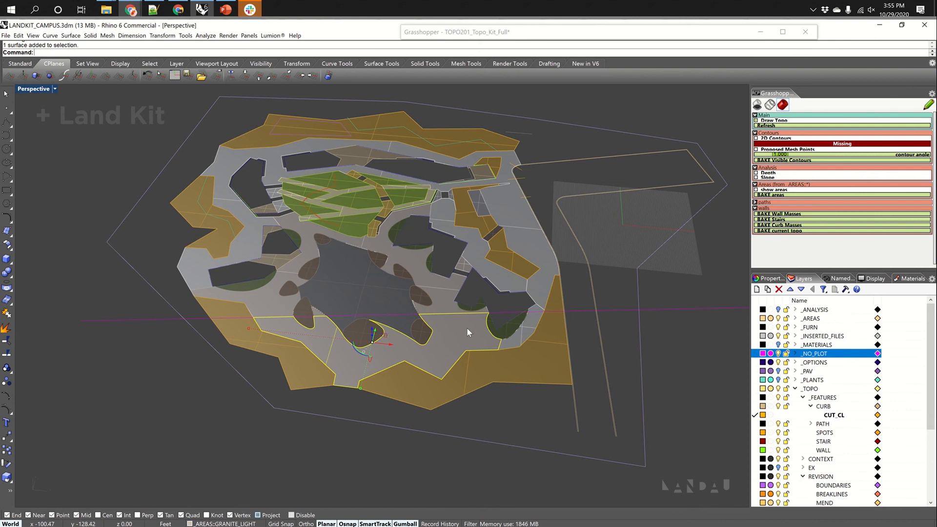
left_click(450, 297)
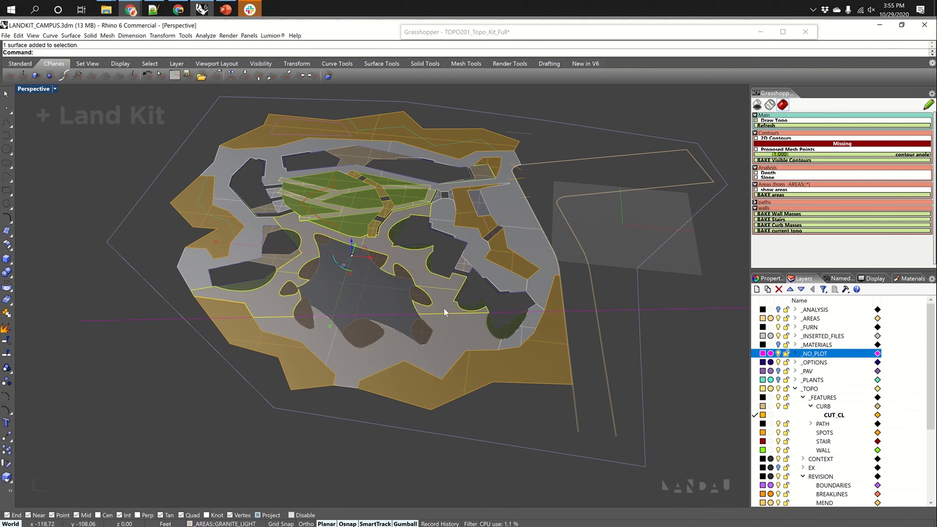
Undo the split of the GRANITE_LIGHT paving and run CB on the restored surface.
left_click(444, 332)
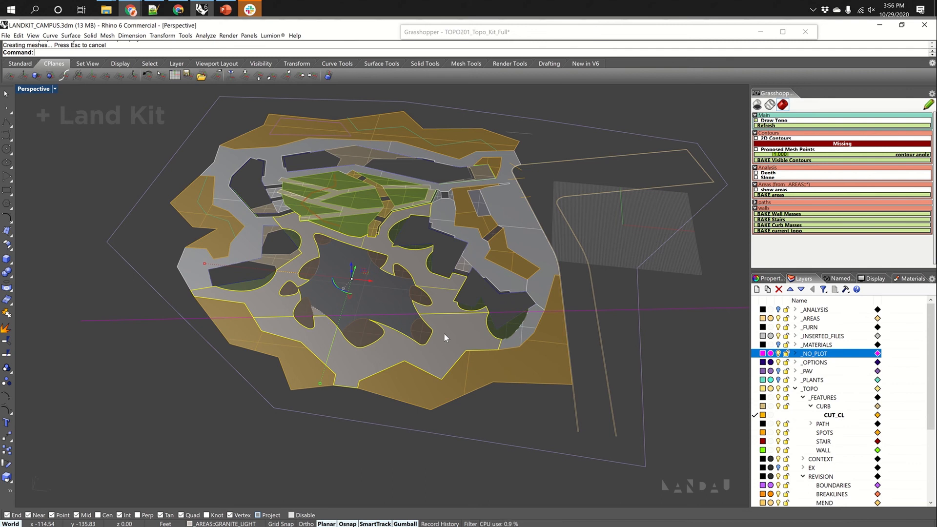
type("CB")
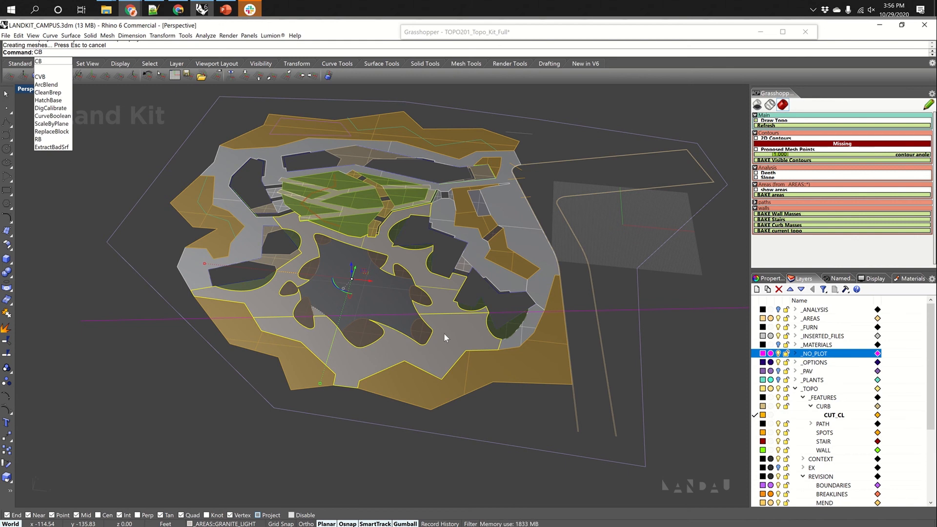
key("Return")
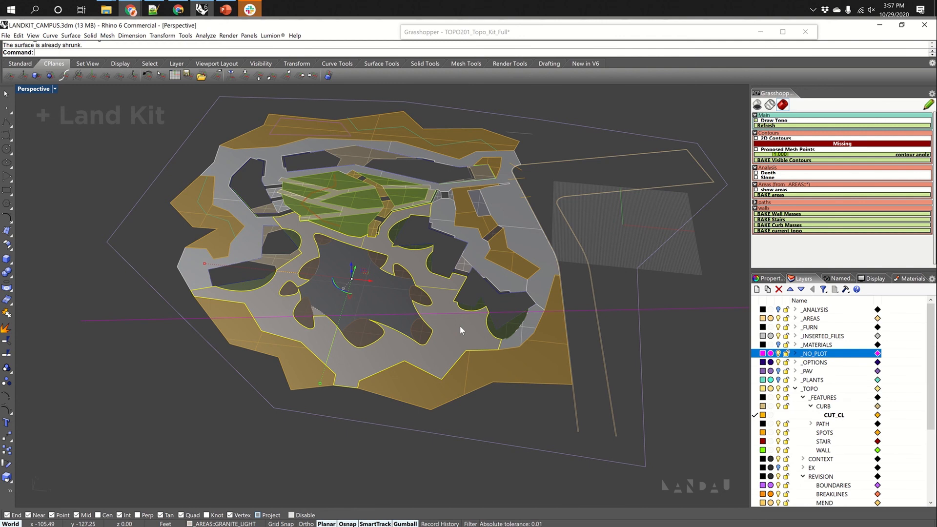
Deselect the paving surface and delete the _NO_PLOT line crossing the site.
scroll(460, 319, "down", 4)
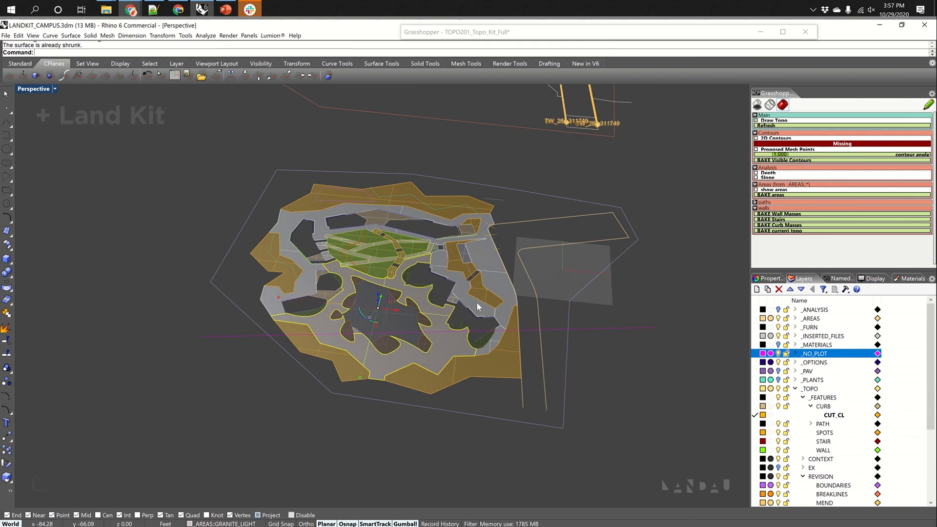
left_click(520, 185)
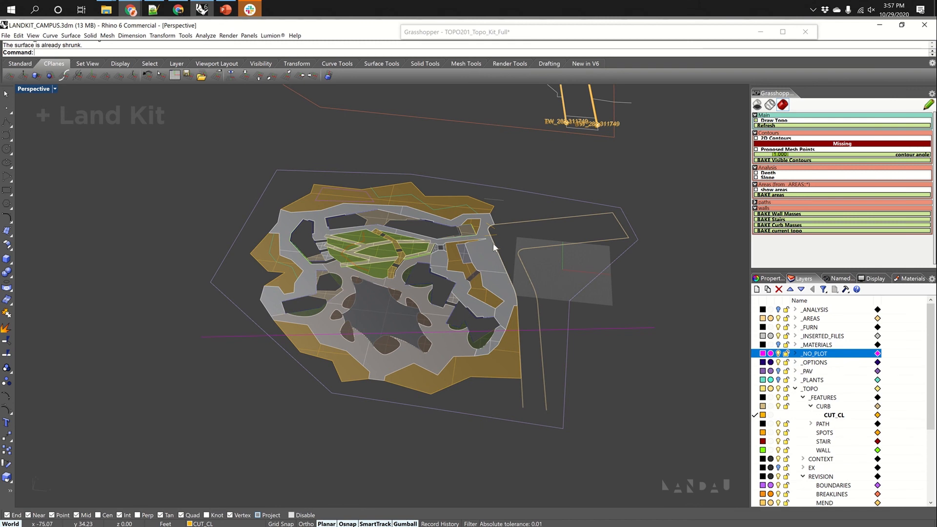
left_click(654, 329)
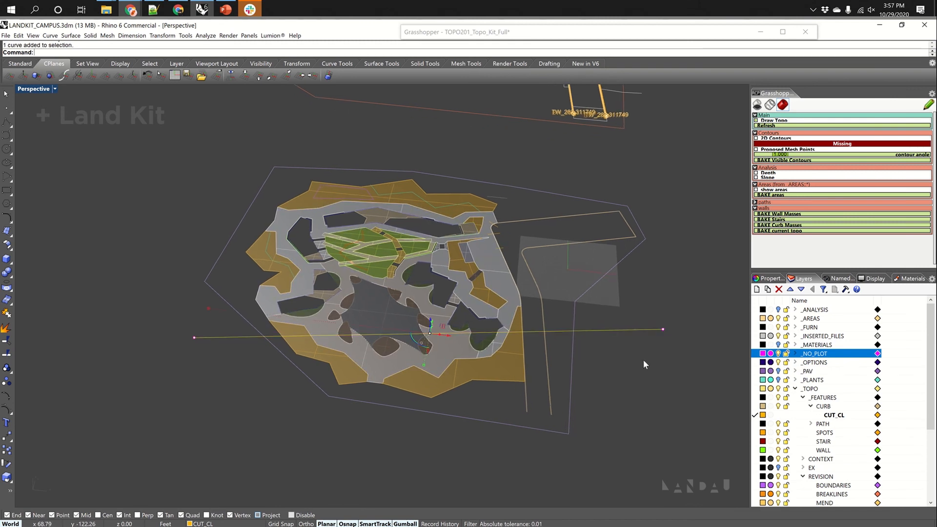
key("Delete")
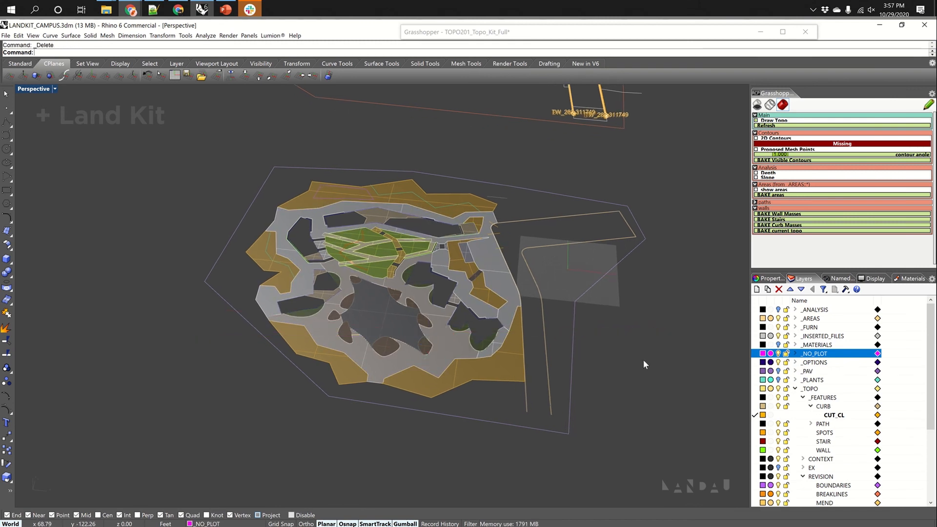
Turn on the edit points of the light granite paving surface along the site's west side with SolidPtOn.
scroll(516, 361, "up", 3)
scroll(450, 271, "up", 5)
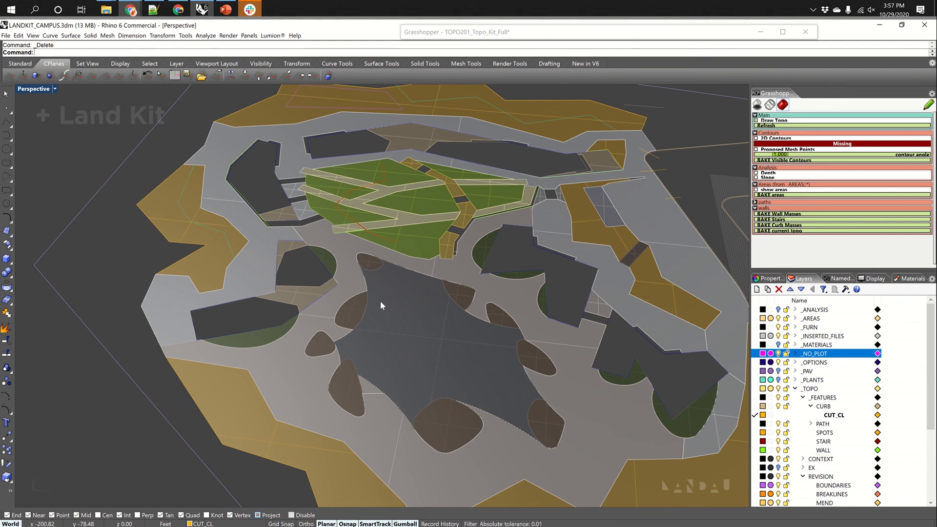
right_click_drag(231, 264, 408, 283, "shift")
scroll(380, 301, "up", 3)
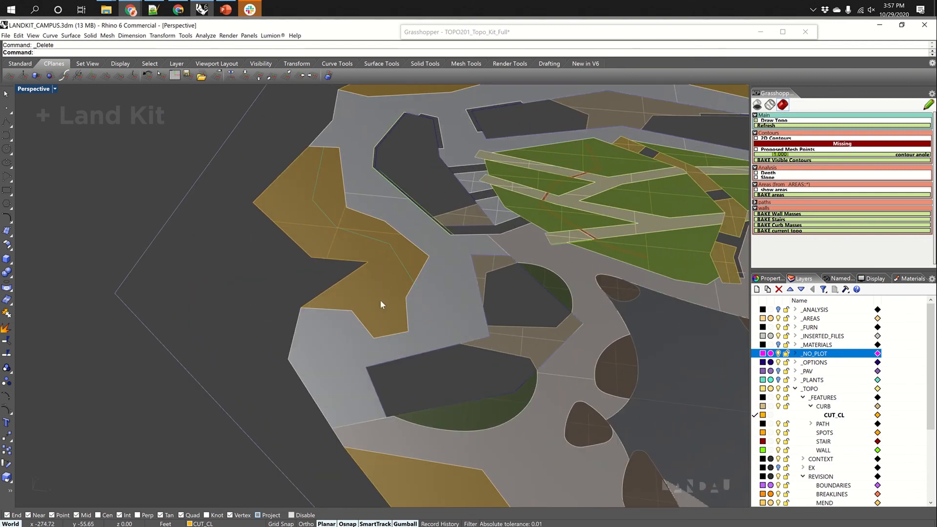
left_click(352, 310)
type("S")
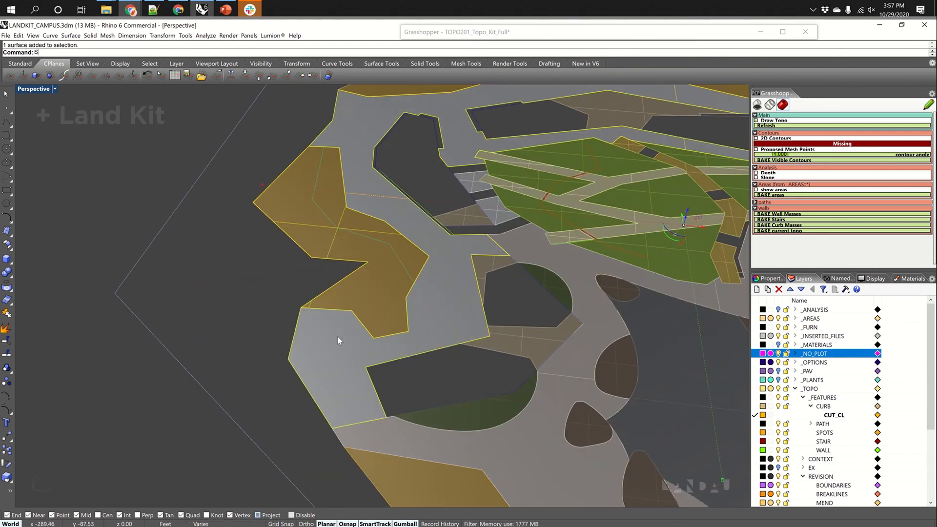
type("PON")
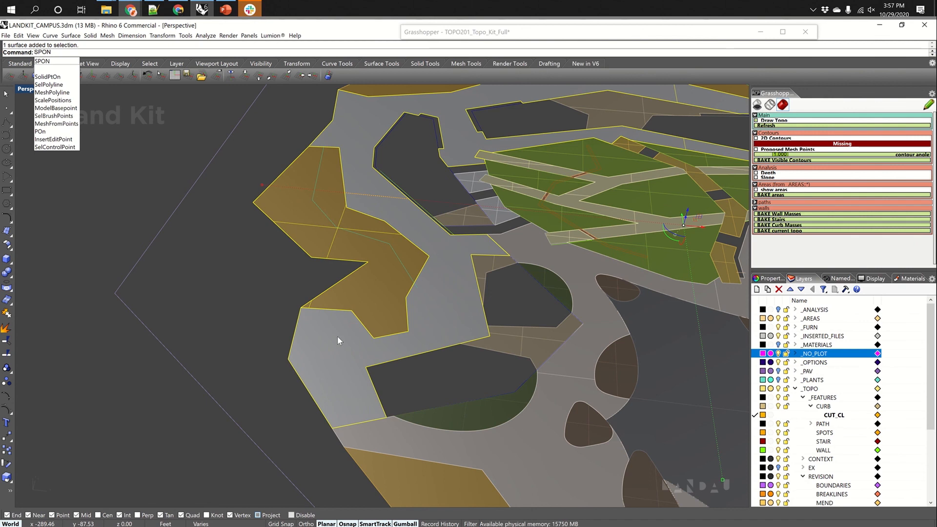
key("BackSpace")
key("BackSpace")
key("BackSpace")
type("olid")
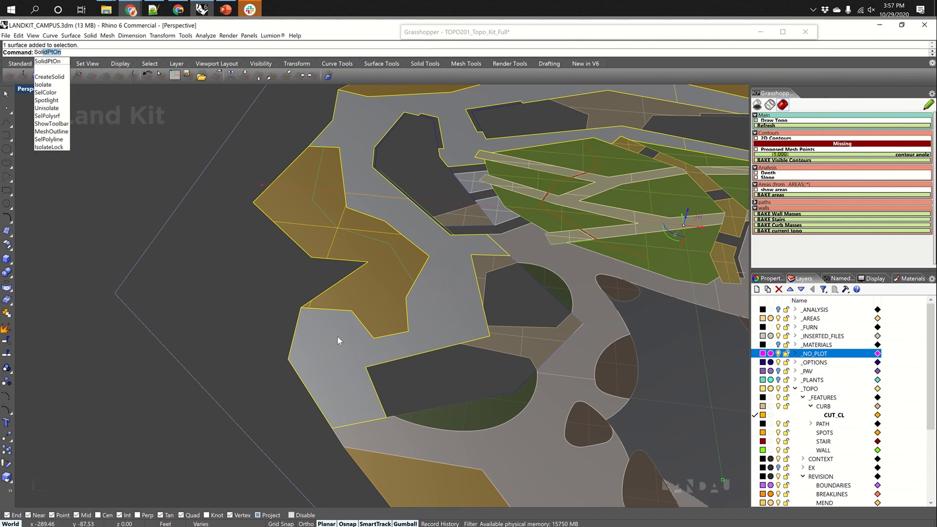
type("P")
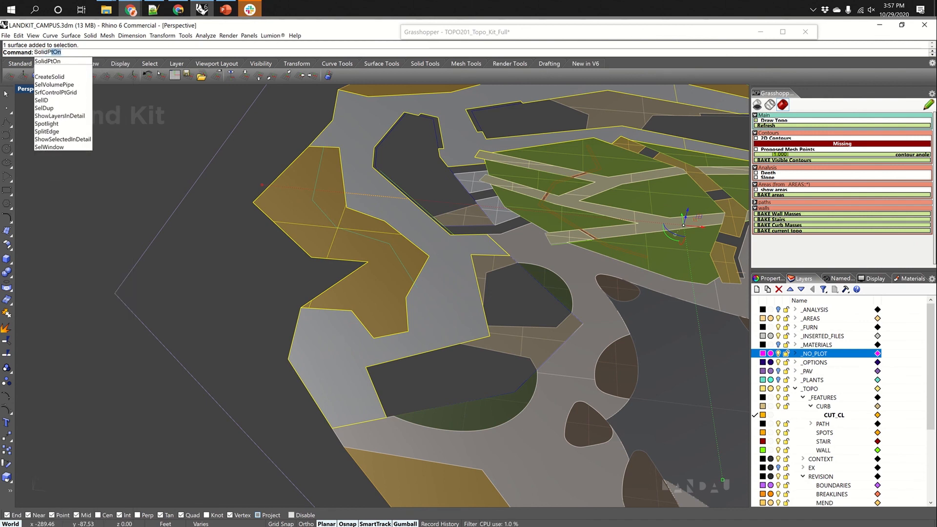
key("Return")
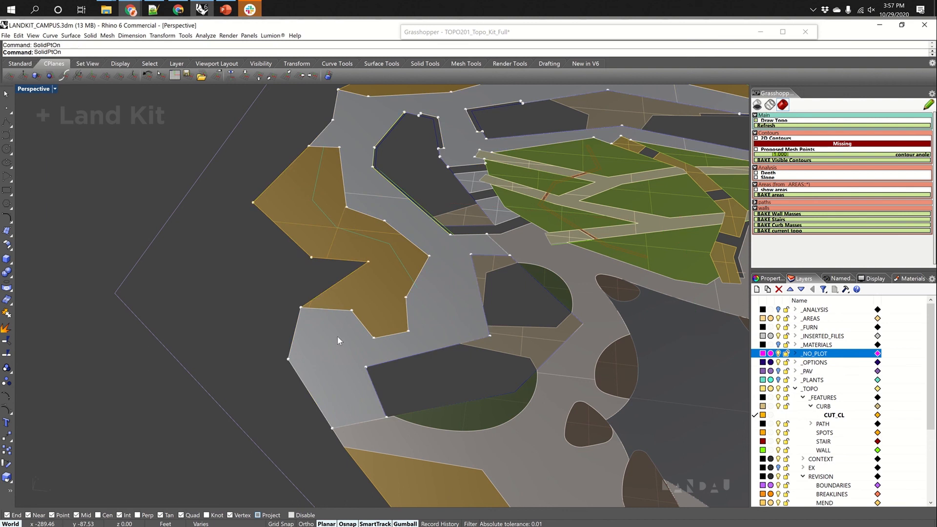
Move the paving surface's outer corner point slightly outward, beside the tip of the planting area.
left_click(301, 308)
left_click_drag(320, 310, 299, 307)
left_click_drag(382, 394, 383, 394)
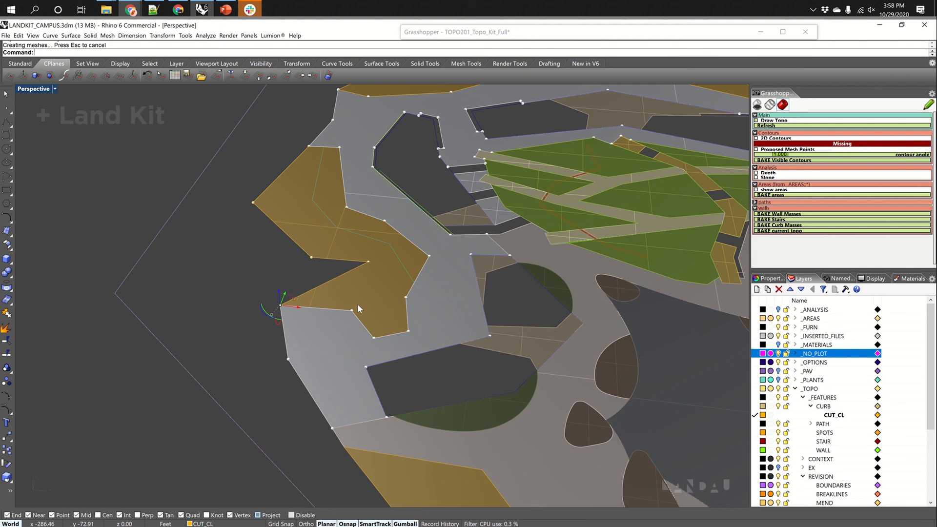
left_click_drag(251, 288, 298, 316)
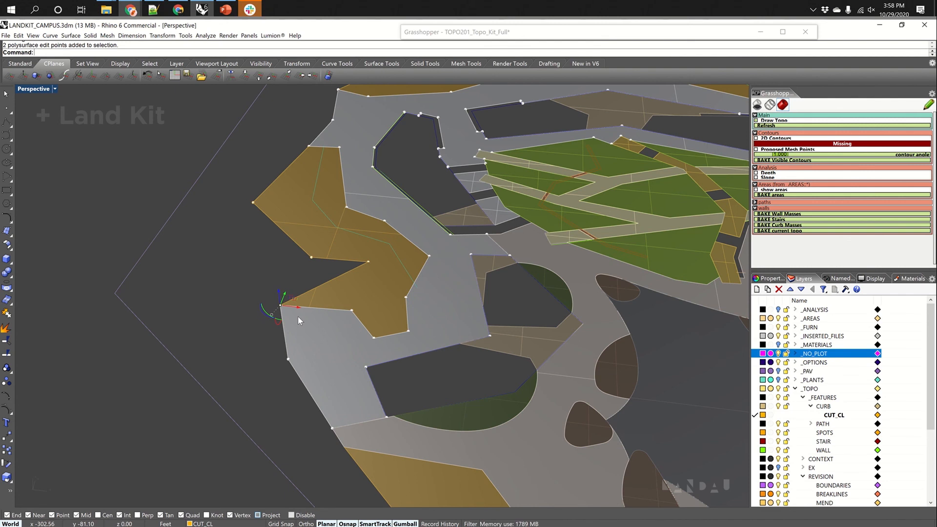
Undo the corner point move and delete the _NO_PLOT line that undoing restores across the site.
key("ctrl+z")
key("ctrl+z")
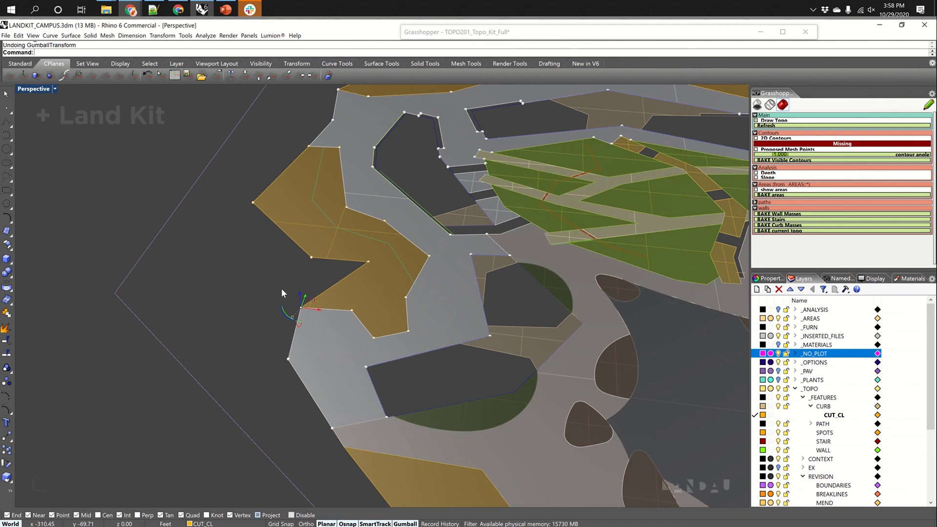
key("ctrl+z")
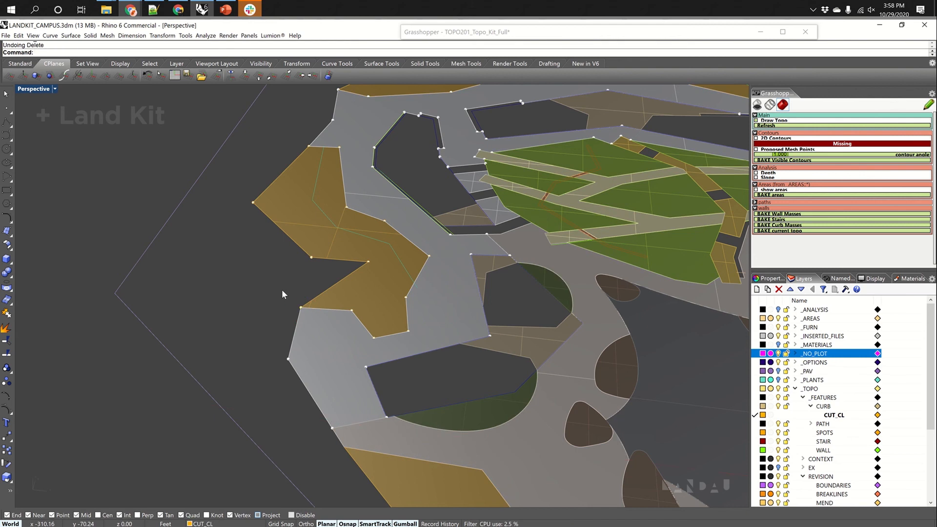
scroll(283, 290, "down", 5)
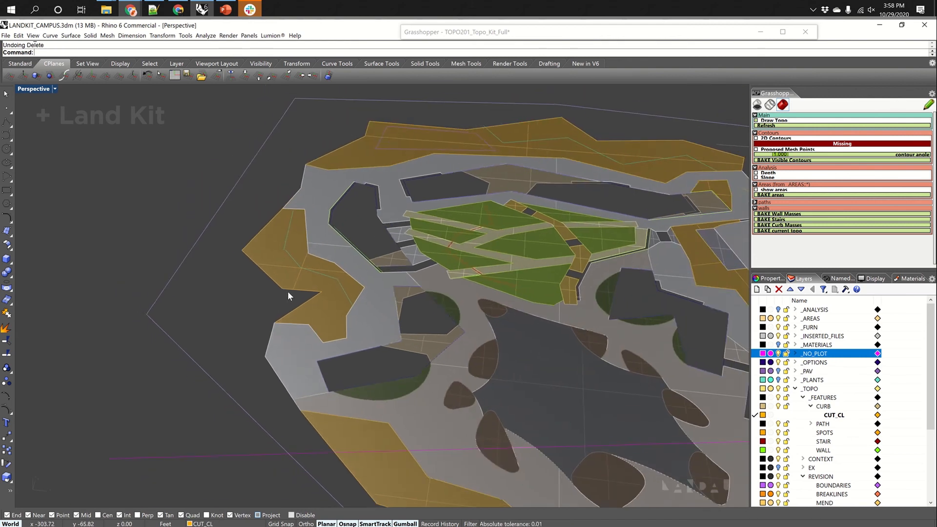
left_click(209, 451)
key("Delete")
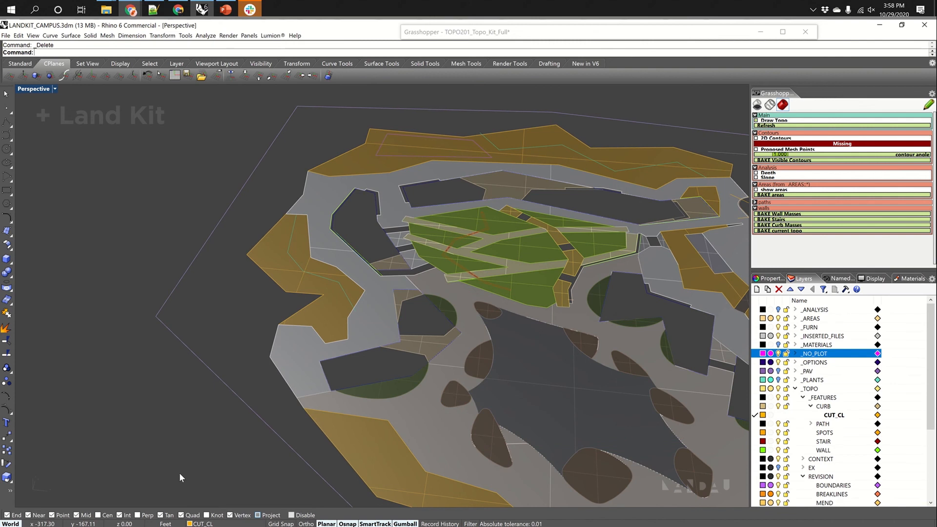
Examine how the area surfaces drape over the topo, looking closely at the stepped mound and its contours.
scroll(179, 476, "down", 4)
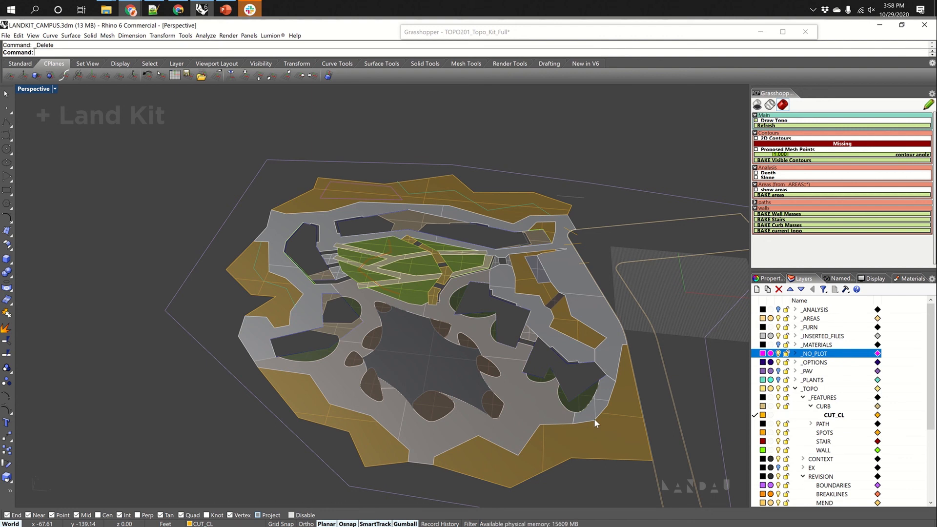
scroll(594, 419, "down", 5)
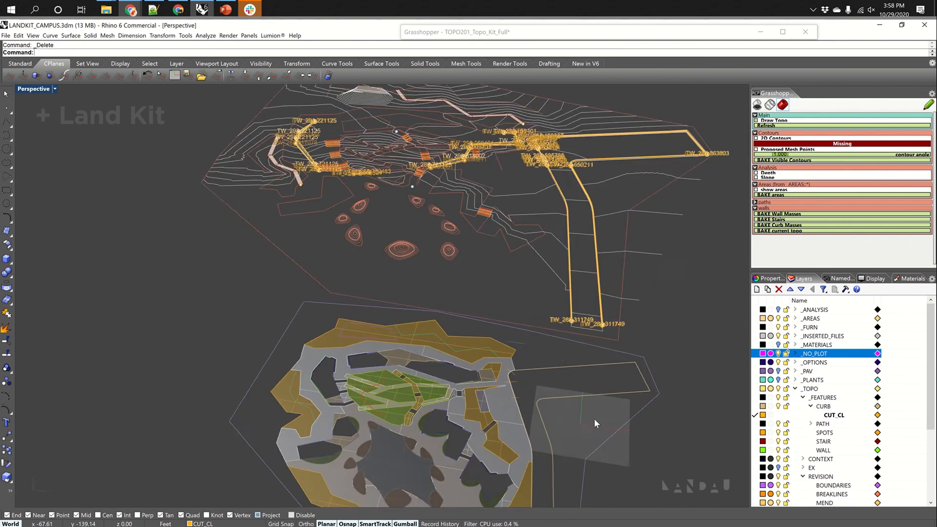
scroll(595, 419, "up", 2)
scroll(733, 303, "up", 1)
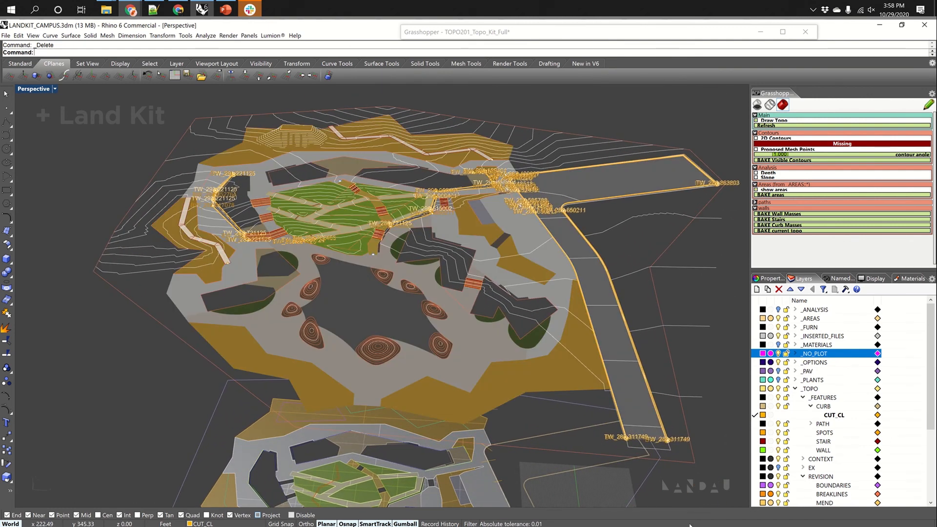
mouse_move(382, 296)
right_mouse_down()
mouse_move(386, 258)
mouse_move(503, 261)
mouse_move(605, 359)
right_mouse_up()
scroll(382, 295, "up", 6)
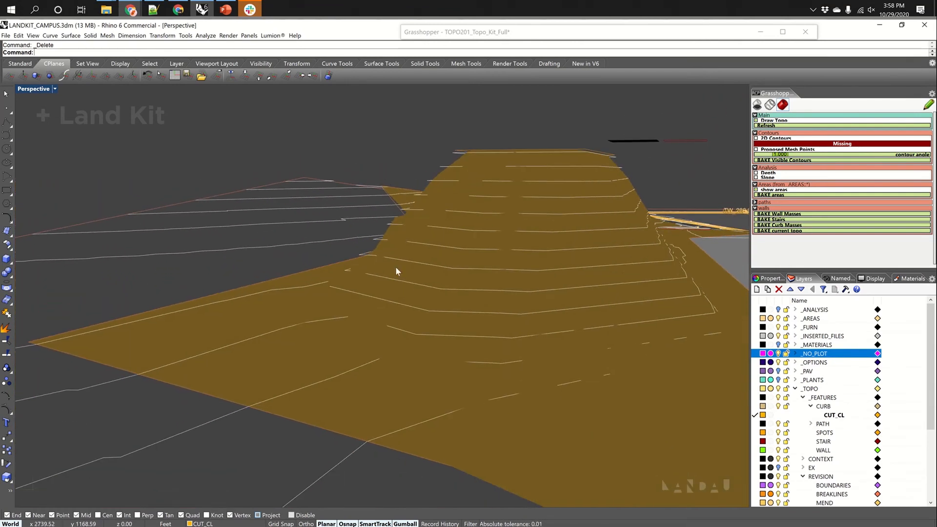
right_click_drag(563, 160, 518, 299)
scroll(518, 299, "up", 3)
scroll(518, 299, "down", 5)
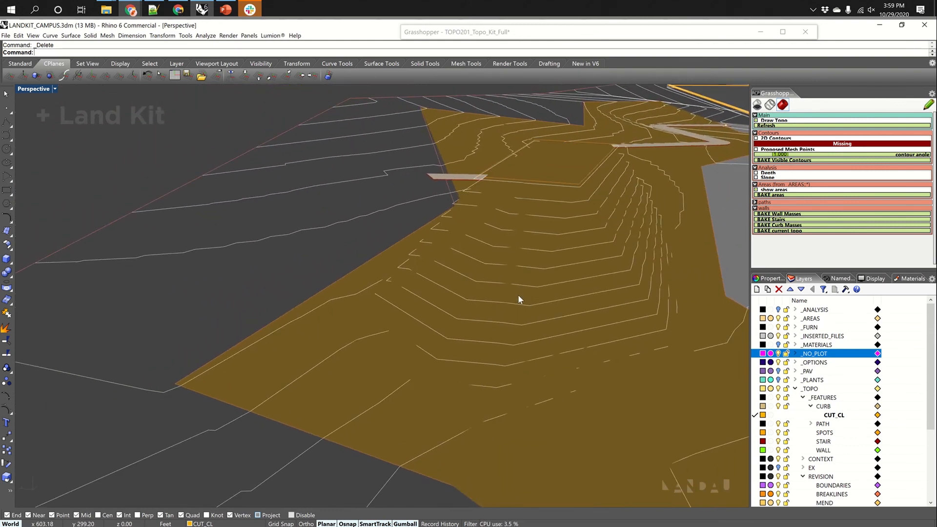
right_click_drag(525, 200, 613, 164)
right_click_drag(575, 193, 543, 189)
scroll(541, 185, "up", 5)
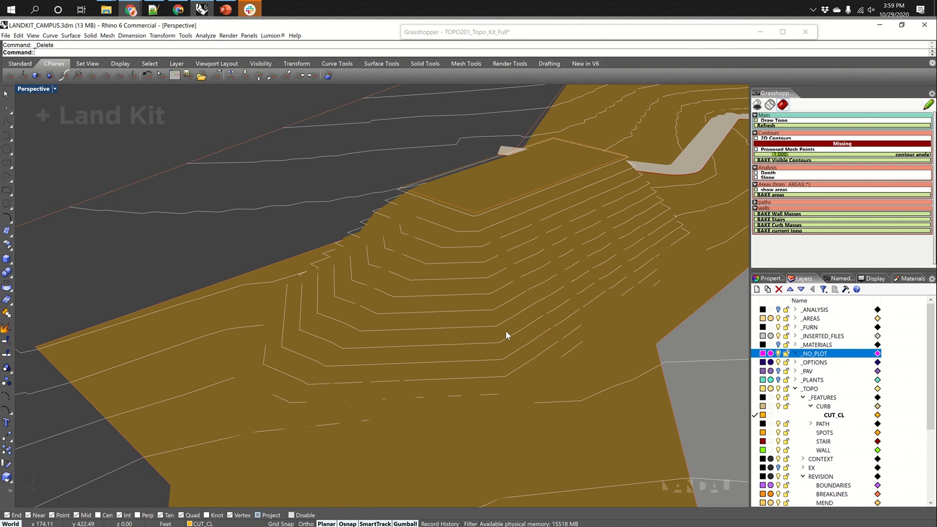
scroll(507, 330, "down", 10)
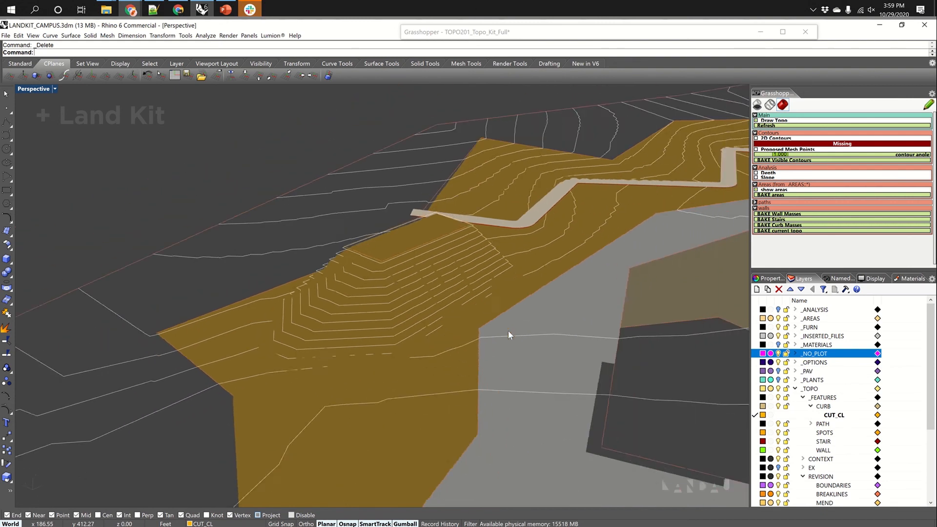
scroll(508, 334, "down", 4)
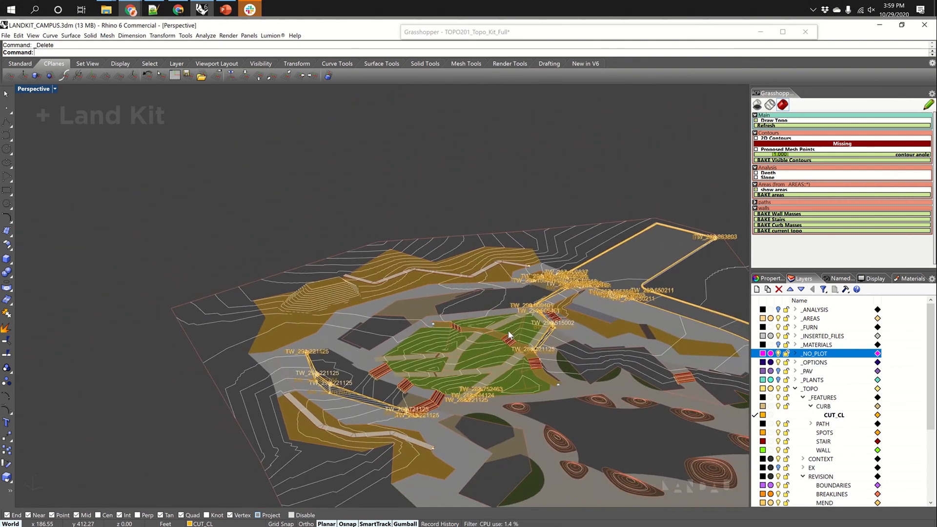
Turn on the _MATERIALS layer to show the baked meshes and building masses across the site.
scroll(508, 335, "up", 2)
scroll(508, 335, "up", 3)
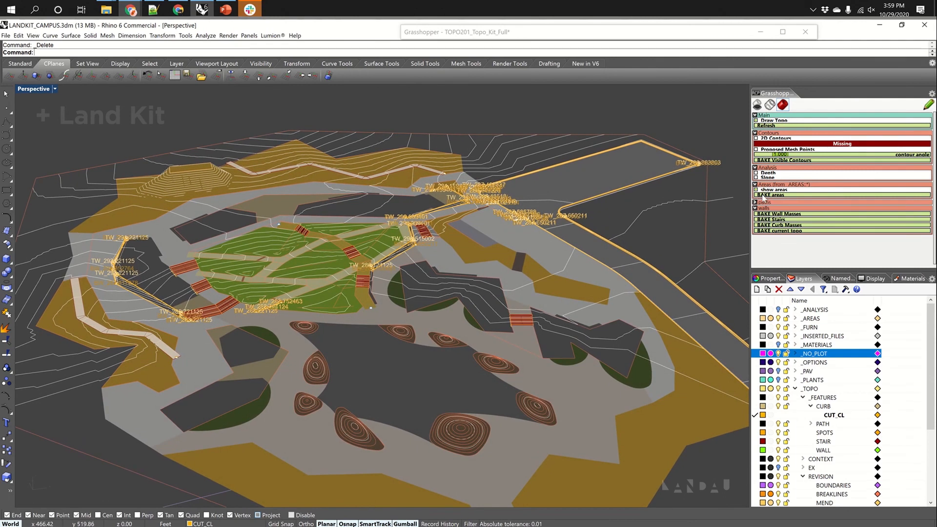
right_click_drag(590, 280, 590, 274)
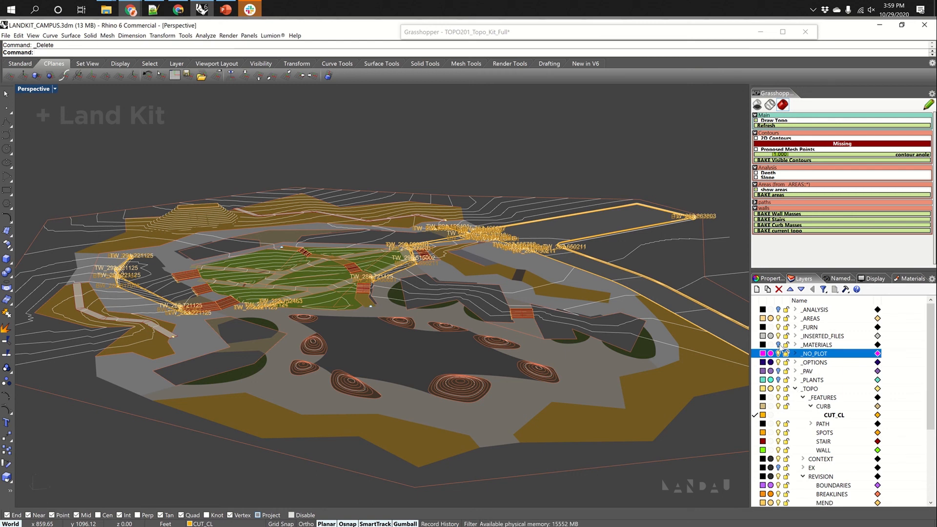
left_click(778, 345)
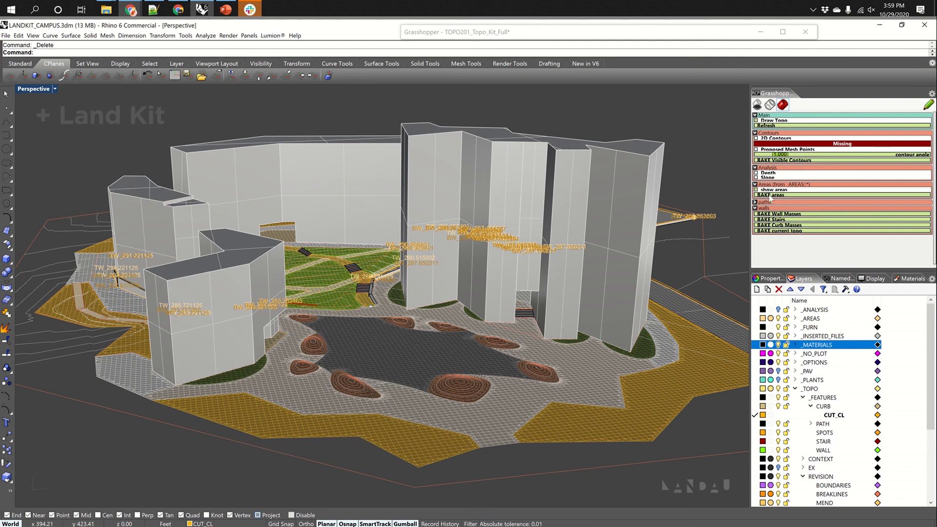
Inspect the retaining wall beside the sloped lawn and bake the wall masses.
scroll(334, 273, "up", 10)
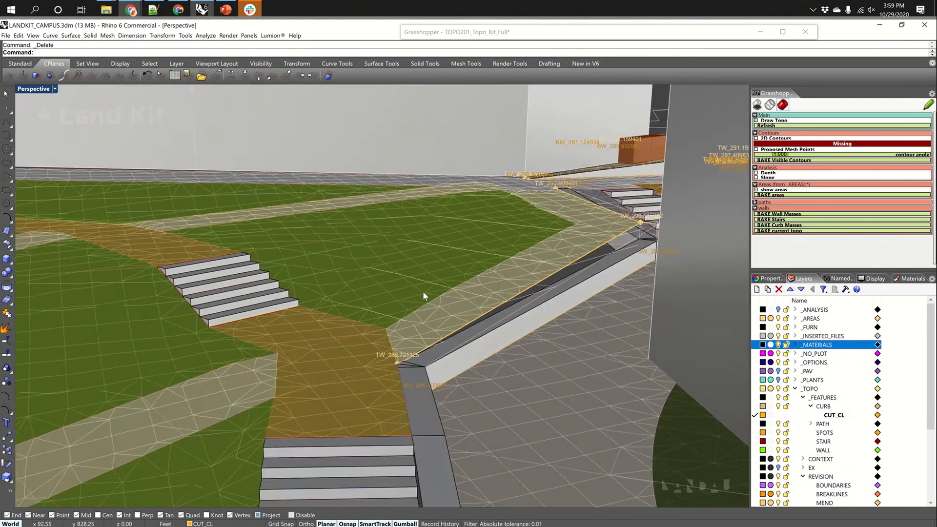
right_click_drag(424, 292, 587, 263)
scroll(587, 264, "up", 10)
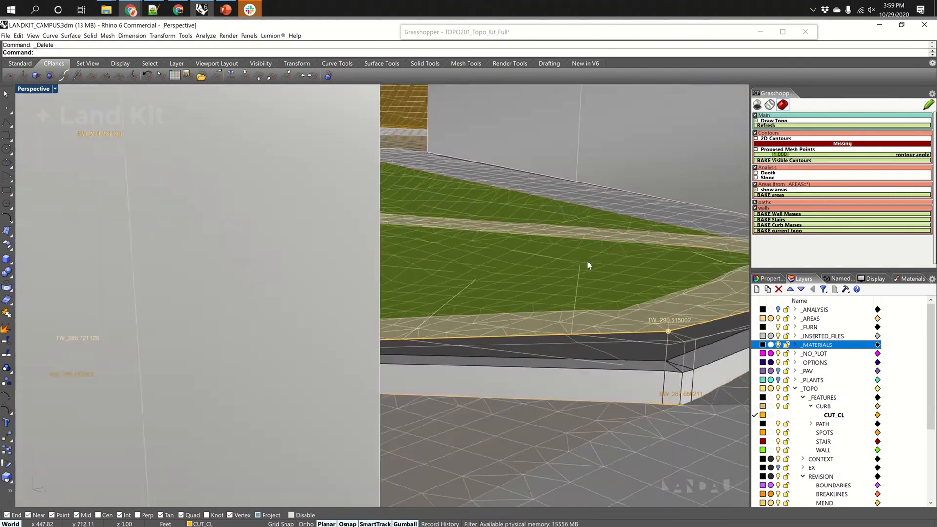
scroll(586, 260, "down", 10)
right_click_drag(587, 259, 449, 338)
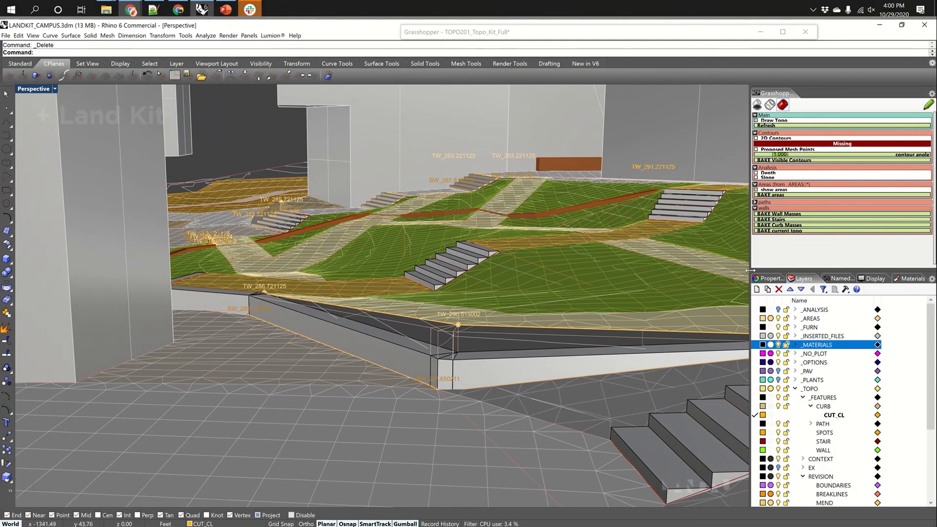
left_click(784, 213)
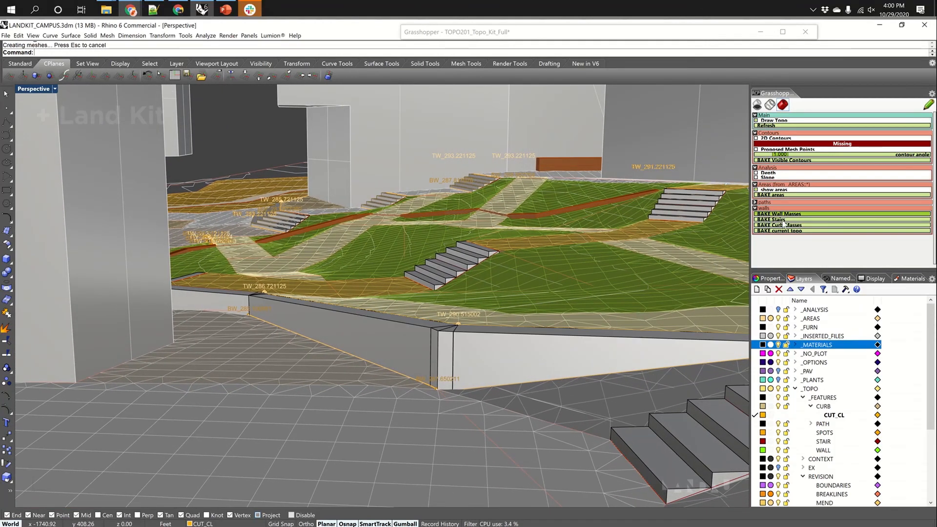
Bake the curb masses and check the road curb at the ramp cuts.
scroll(735, 223, "down", 8)
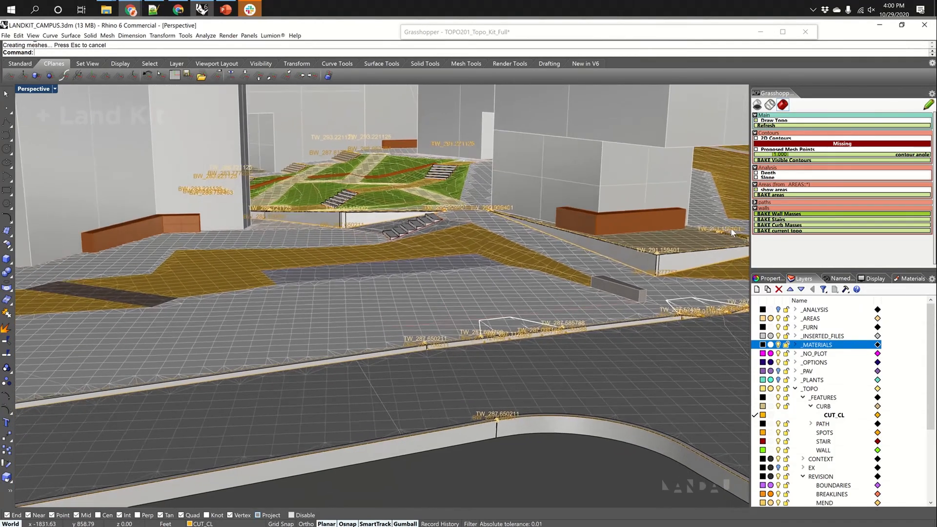
right_click_drag(730, 227, 627, 325)
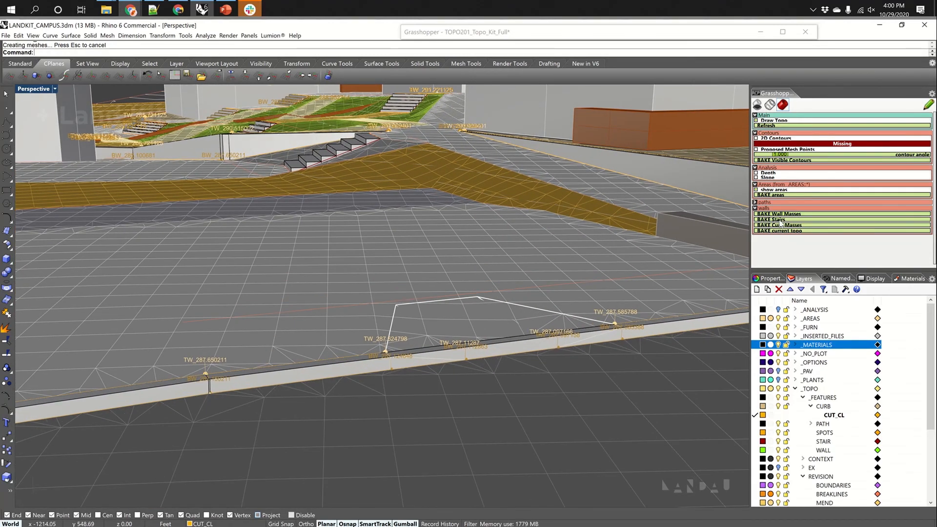
left_click(782, 226)
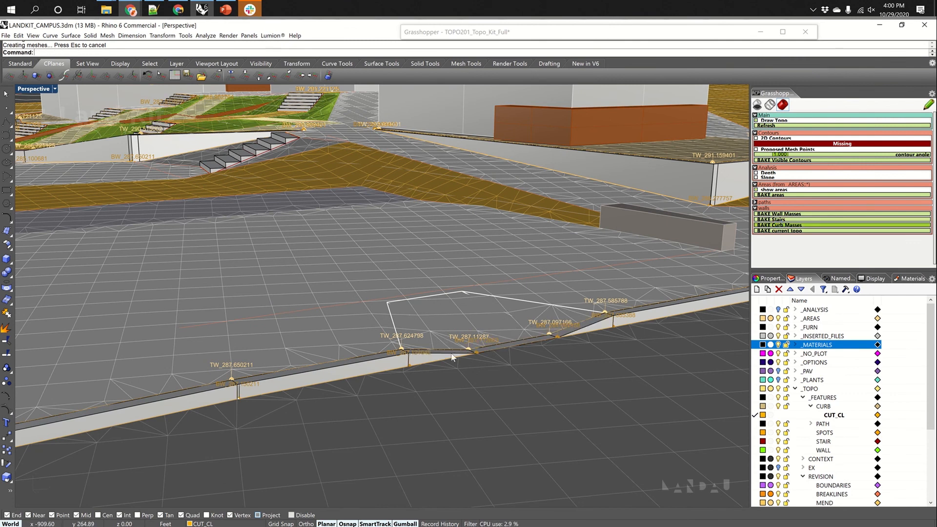
mouse_move(454, 356)
right_mouse_down()
mouse_move(488, 356)
mouse_move(447, 358)
right_mouse_up()
scroll(454, 355, "down", 5)
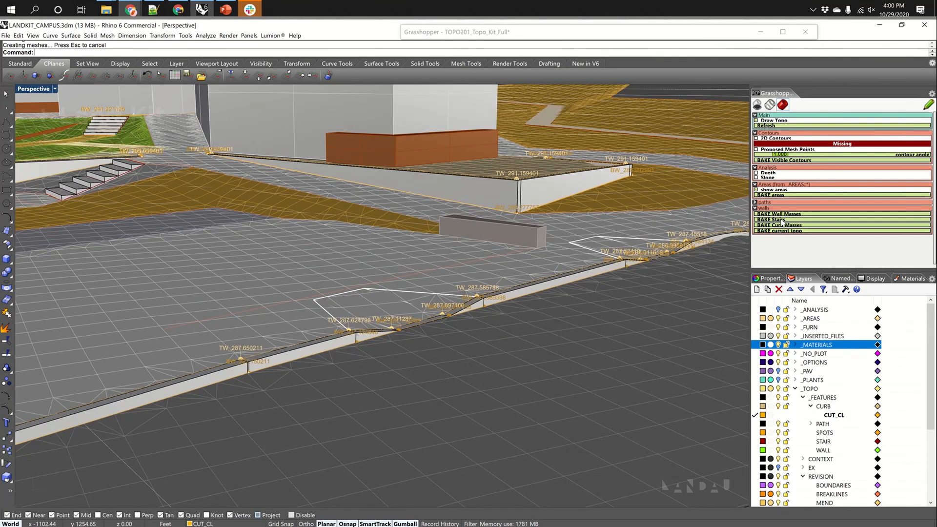
Turn off the _MATERIALS layer and display the Depth analysis on the topo.
scroll(696, 256, "down", 10)
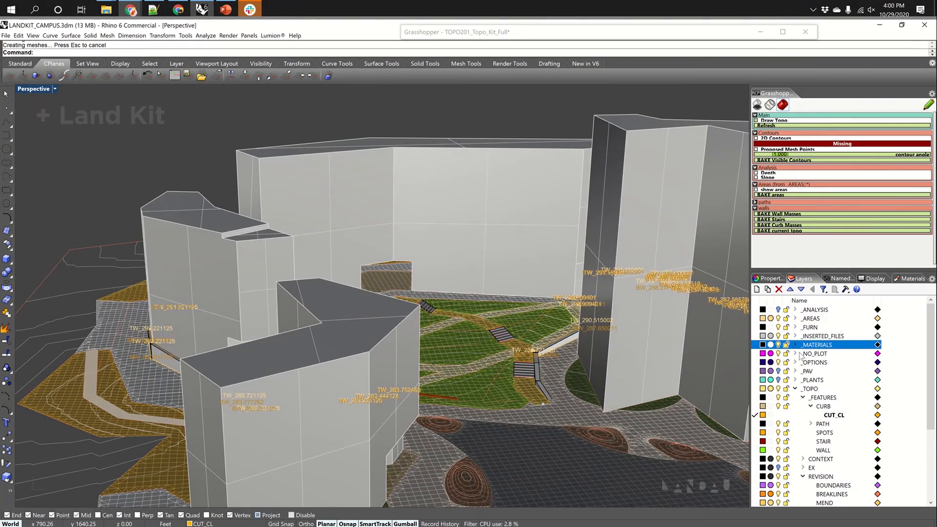
left_click(778, 345)
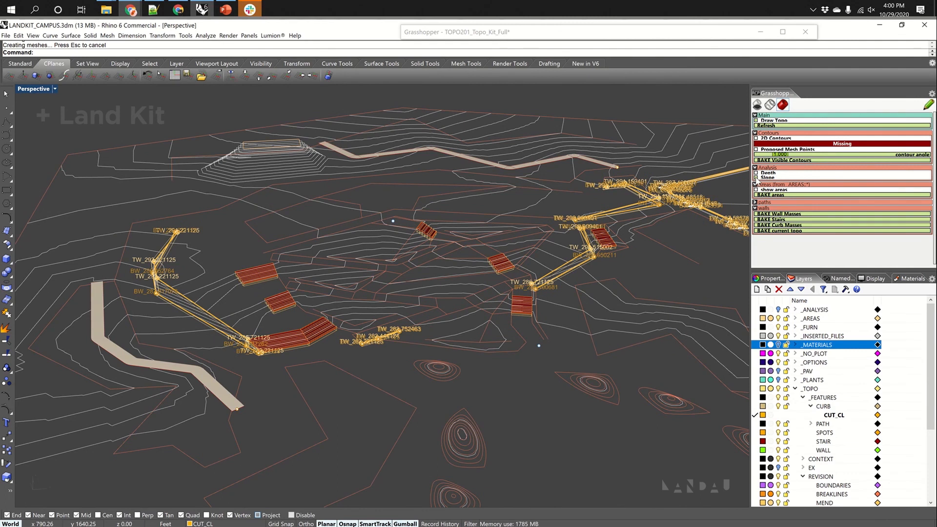
left_click(756, 174)
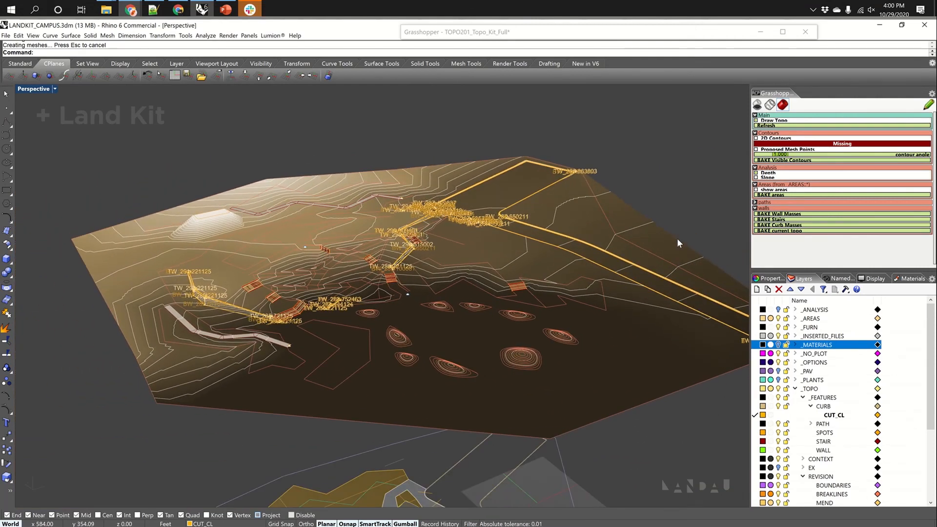
Turn on the CURRENT_TOPO layer under _TOPO to show the baked topo mesh, toggling it to compare with the preview.
scroll(841, 438, "down", 2)
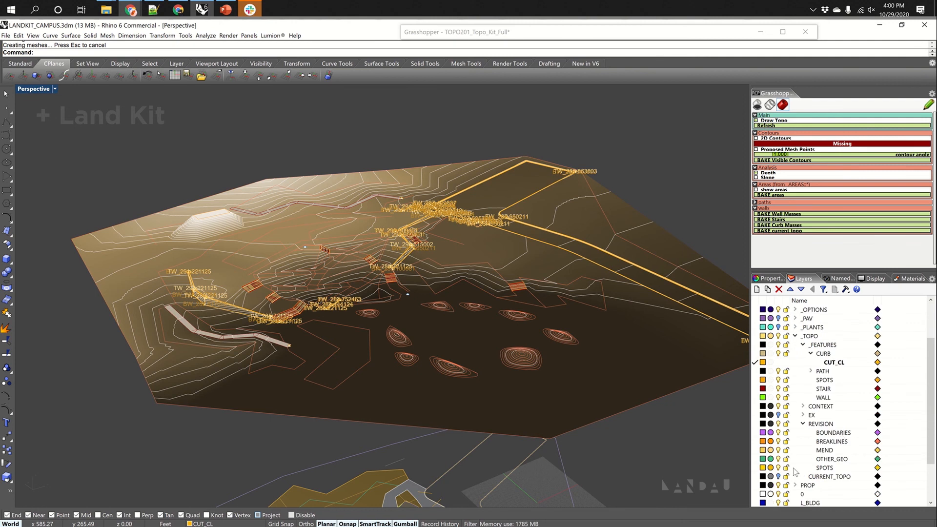
left_click(779, 477)
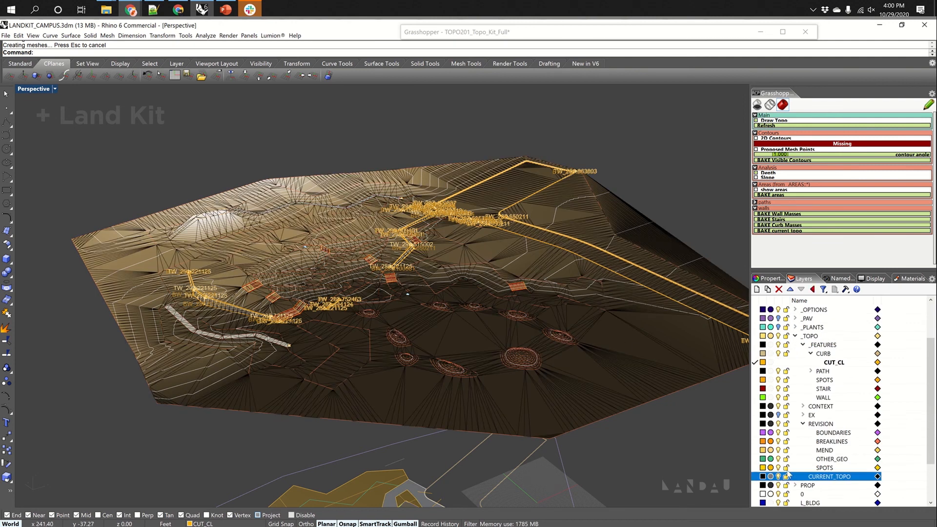
left_click(778, 476)
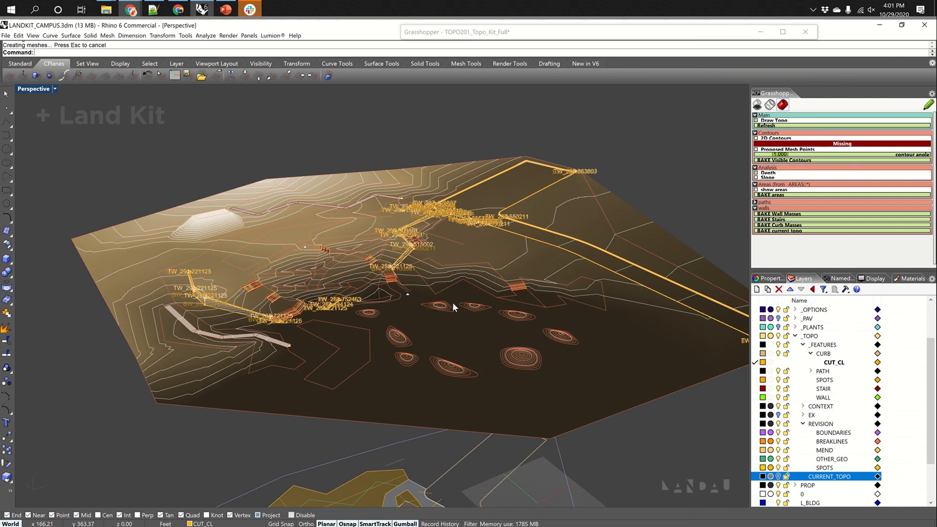
left_click(778, 476)
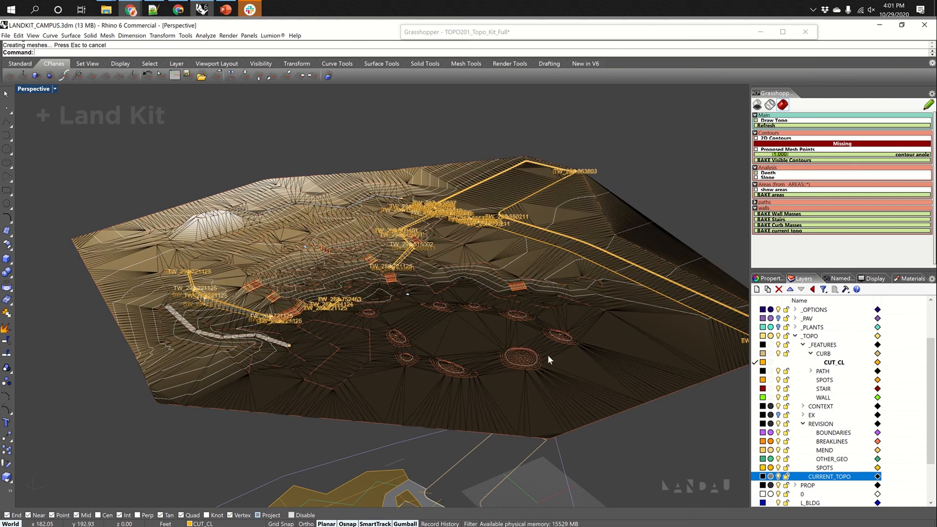
Select the outer site boundary curve on the flat plan below the topo and compare its outline with the mesh above.
scroll(584, 321, "down", 5)
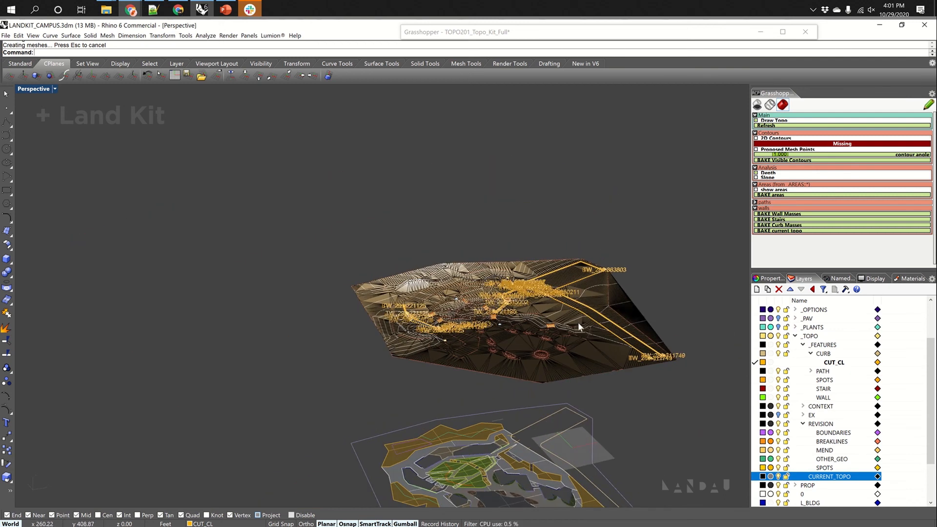
right_click_drag(578, 322, 555, 355)
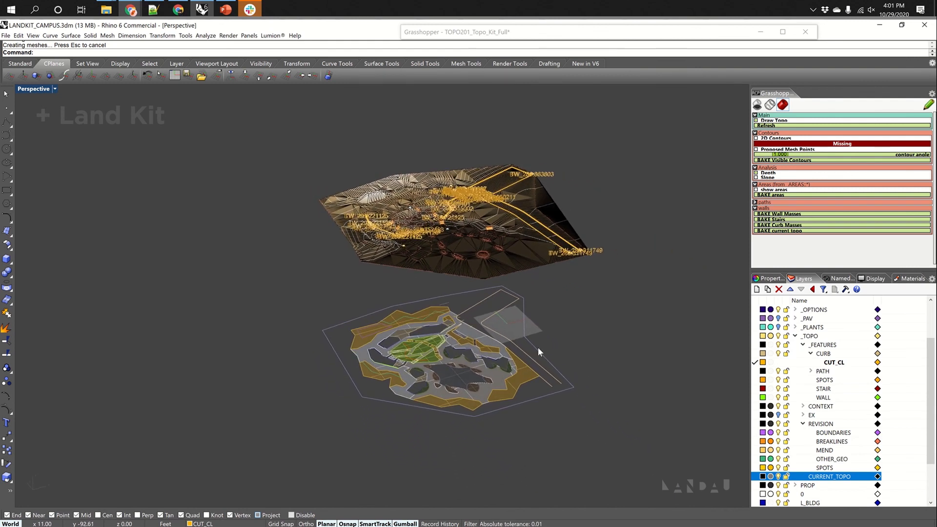
left_click(536, 347)
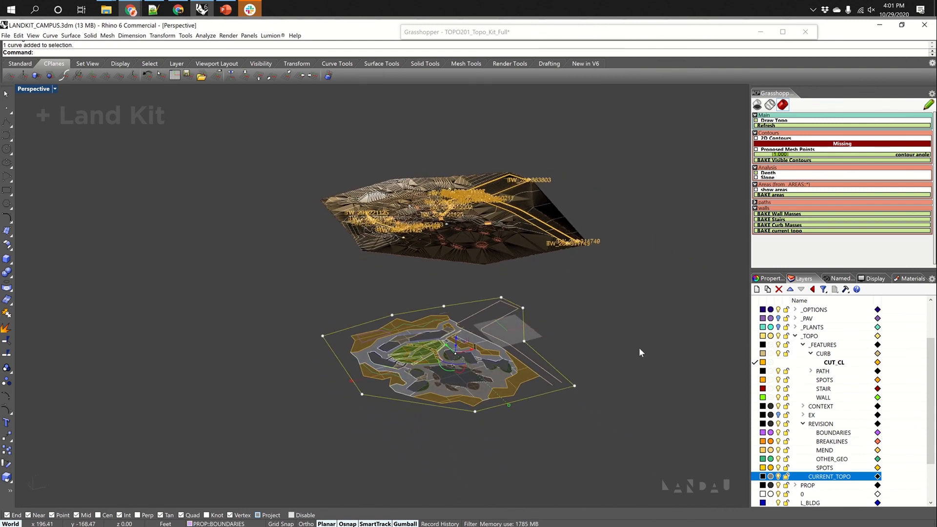
scroll(639, 347, "up", 3)
scroll(641, 347, "up", 1)
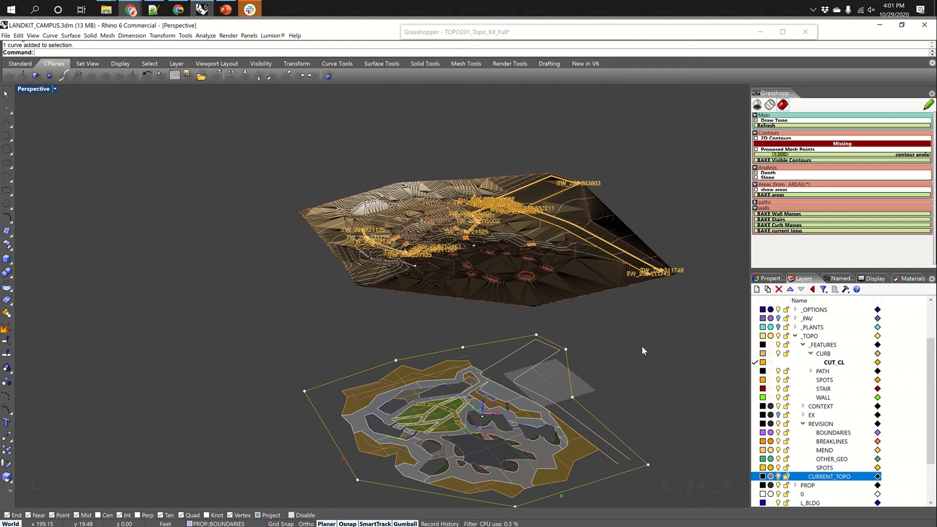
scroll(576, 259, "down", 2)
right_click_drag(666, 319, 637, 306)
left_click(645, 371)
left_click_drag(641, 373, 586, 383)
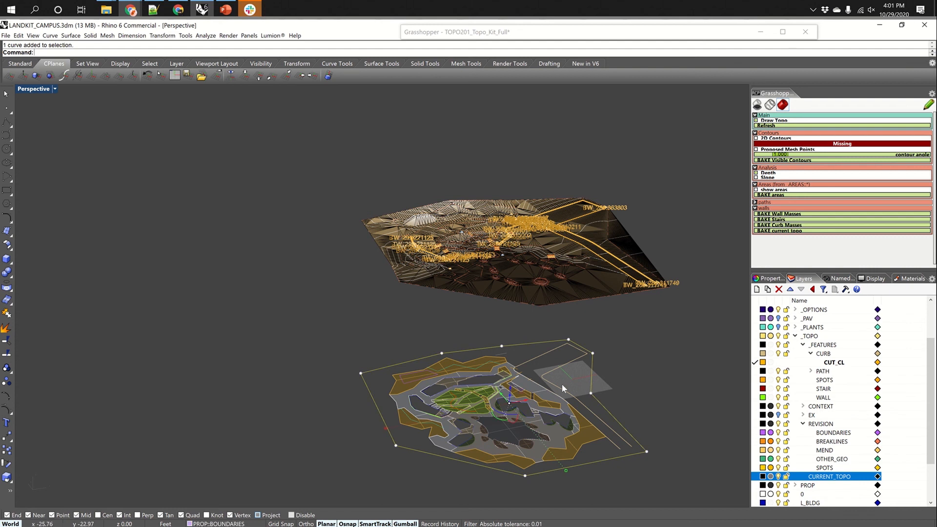